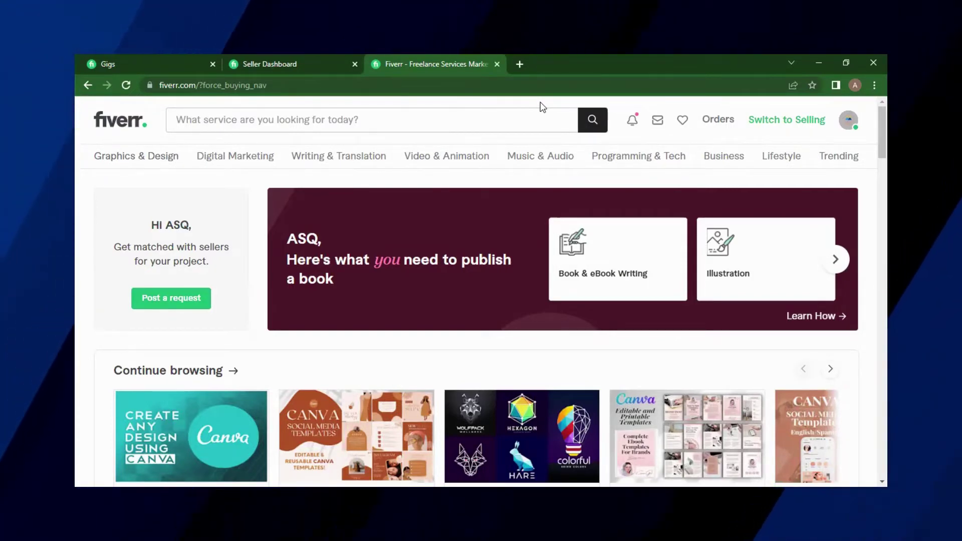
- Return to the new tab page, search Google for "fiverr" and open the Fiverr website from the results
mouse_move(374, 162)
click(93, 86)
click(93, 86)
click(93, 86)
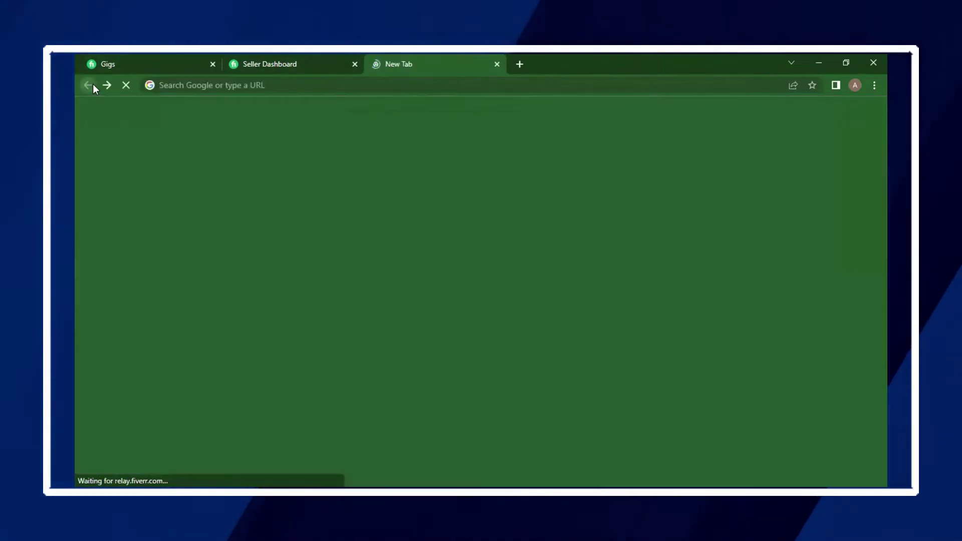
click(408, 281)
text(fiverr)
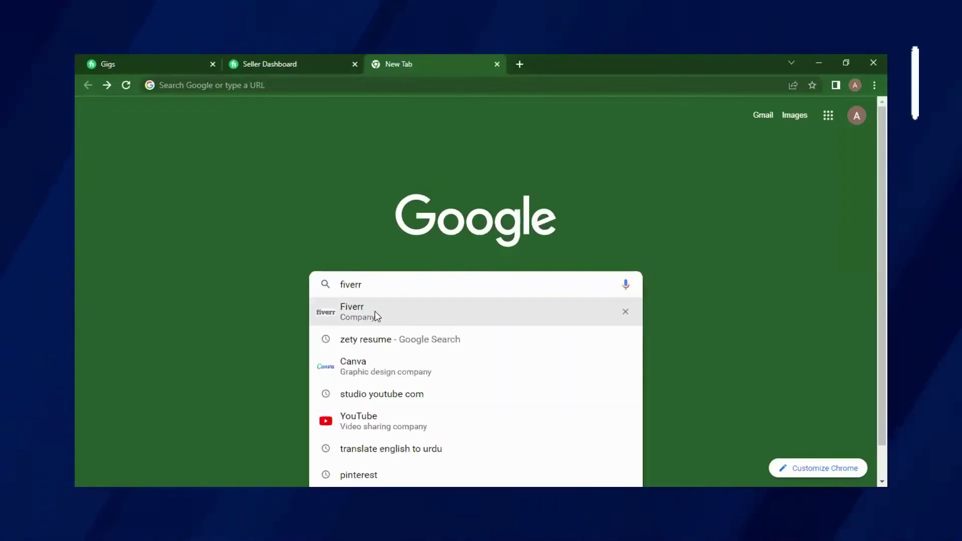
click(374, 311)
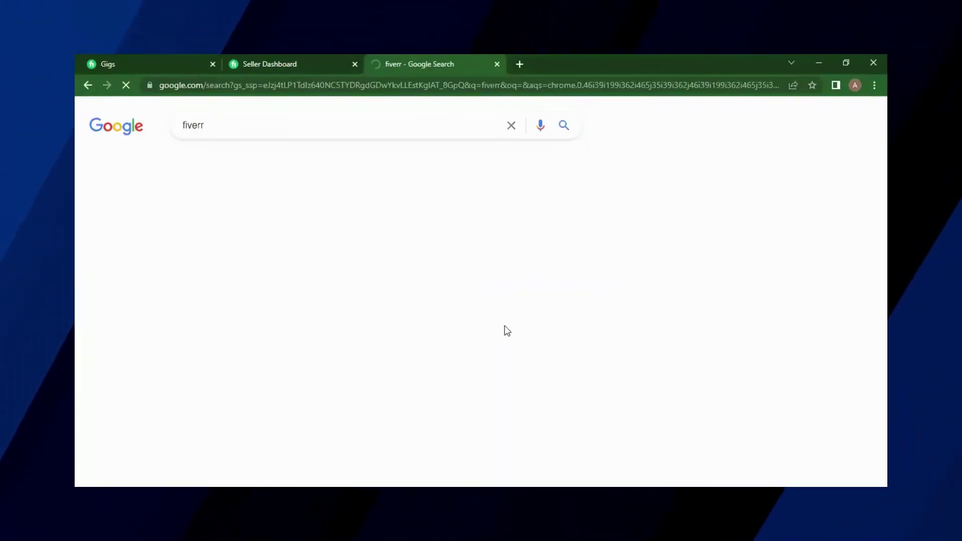
click(343, 231)
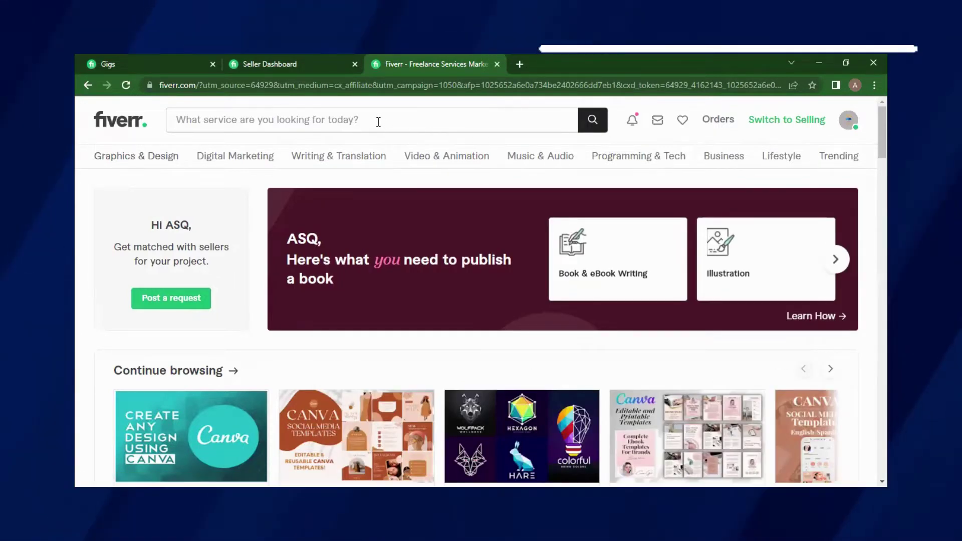
- Open the Writing & Translation category page and examine its subcategories, related guides, FAQs and related services
mouse_move(323, 157)
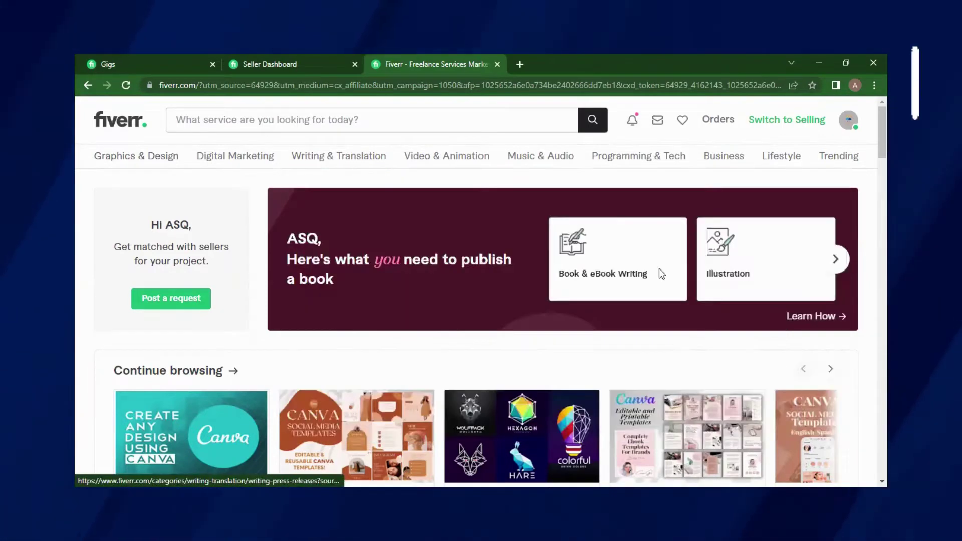
mouse_move(362, 161)
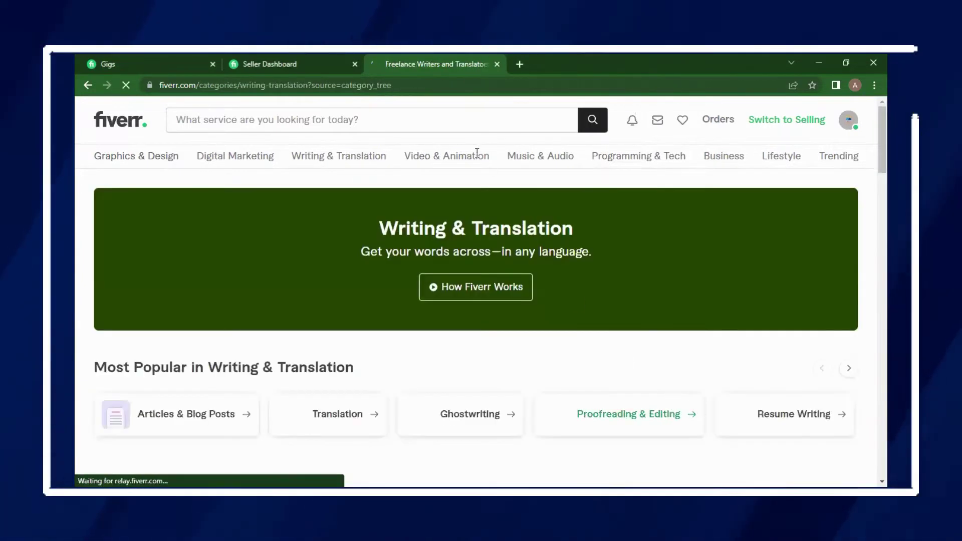
scroll(509, 241, down, 5)
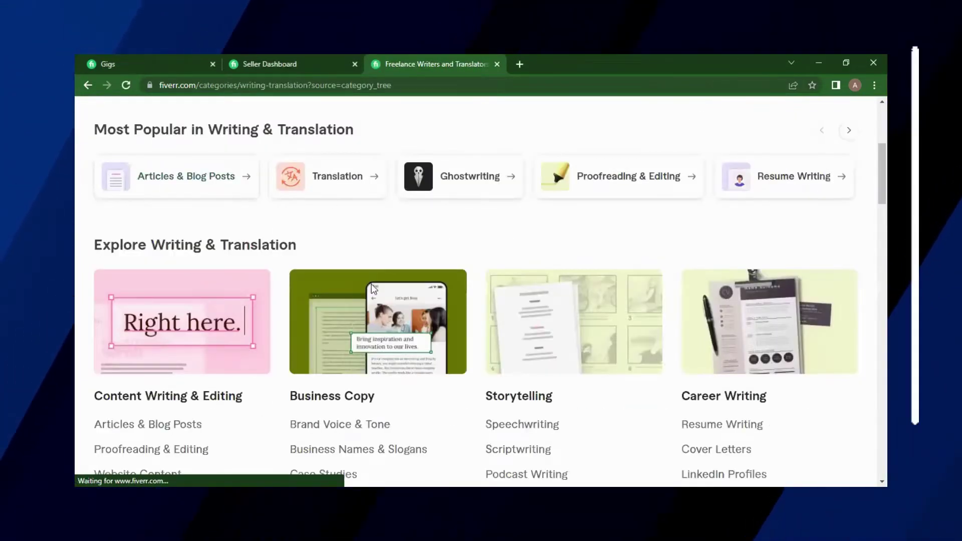
scroll(457, 285, down, 6)
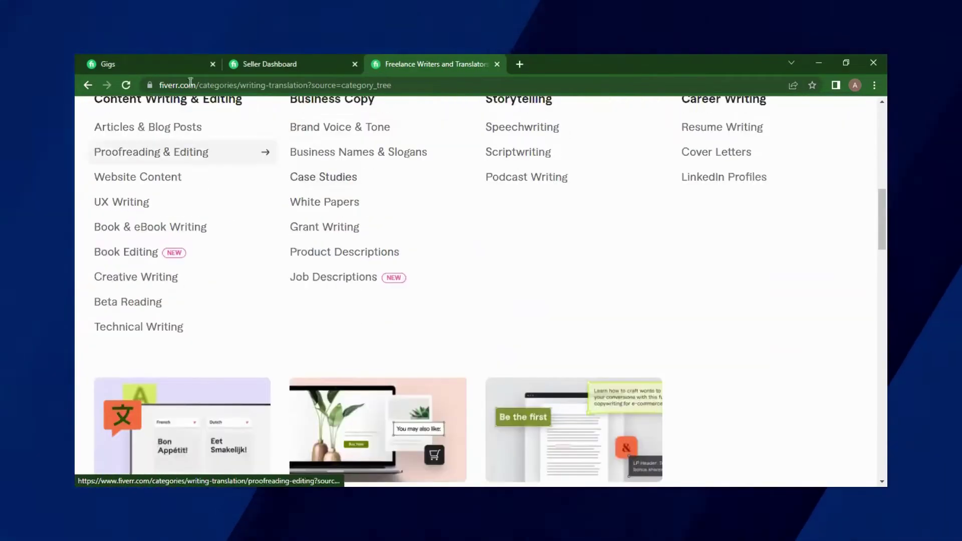
scroll(133, 200, up, 2)
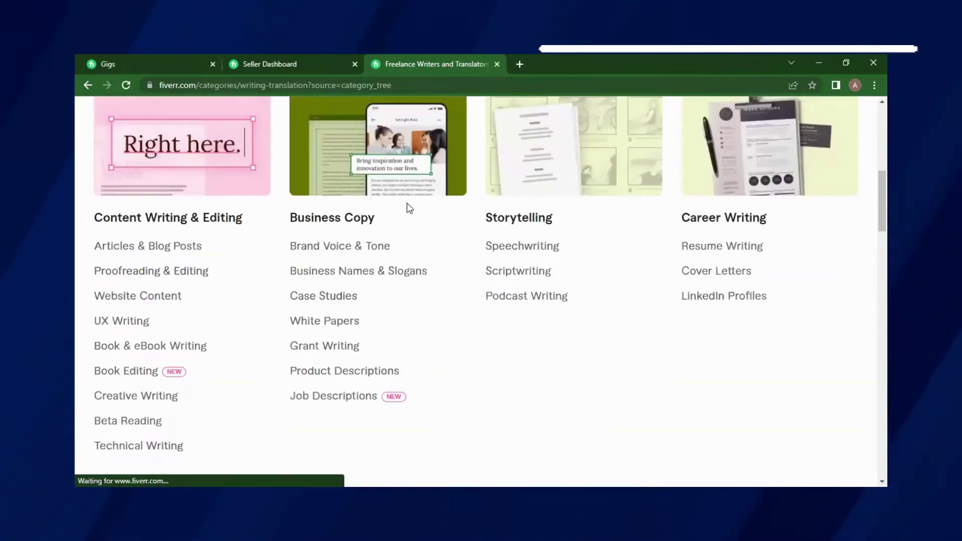
scroll(415, 205, down, 1)
scroll(260, 209, down, 2)
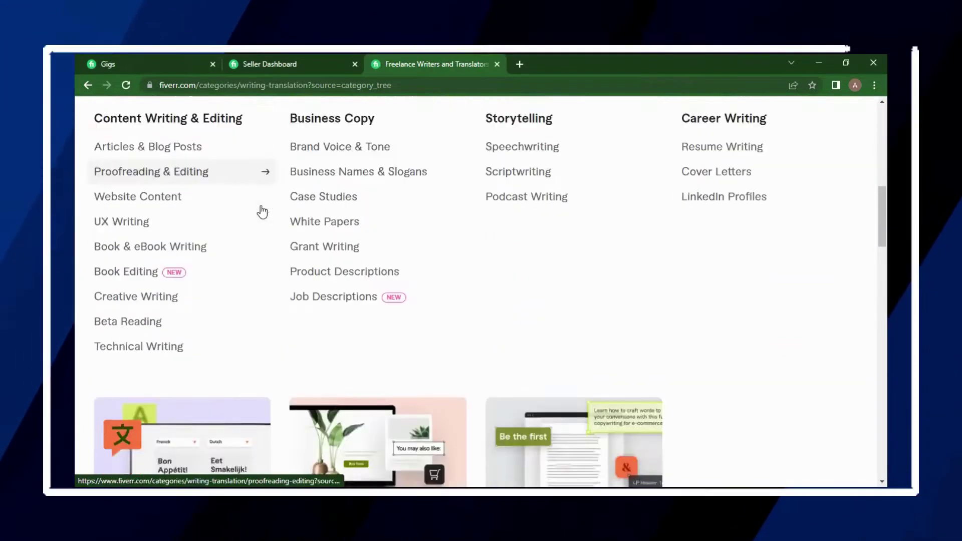
scroll(407, 211, down, 6)
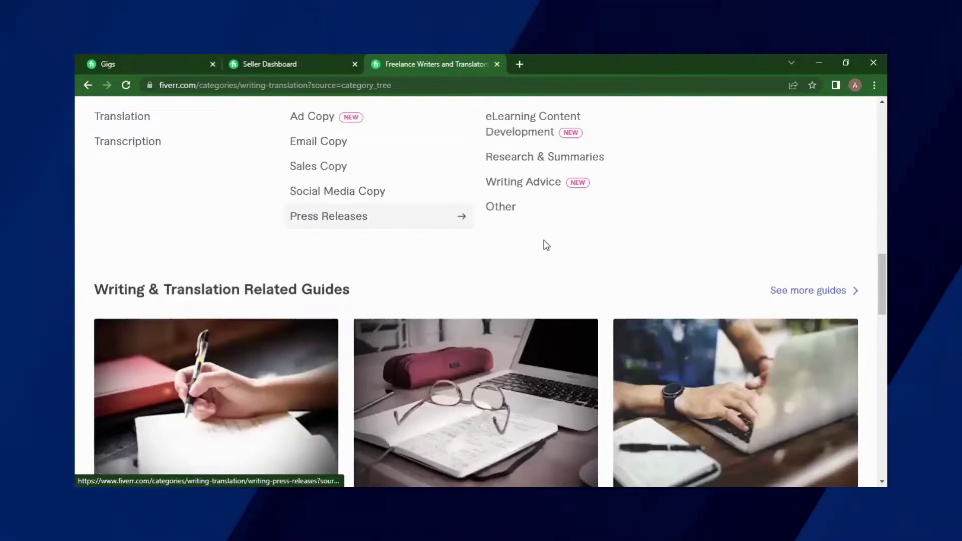
scroll(575, 252, up, 1)
scroll(578, 247, down, 6)
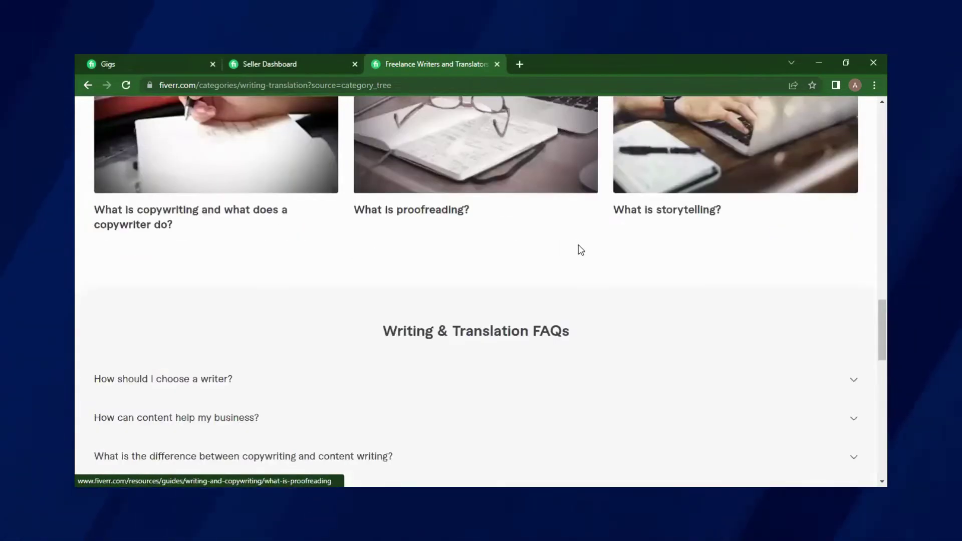
scroll(579, 250, down, 7)
scroll(576, 249, up, 3)
scroll(578, 249, down, 4)
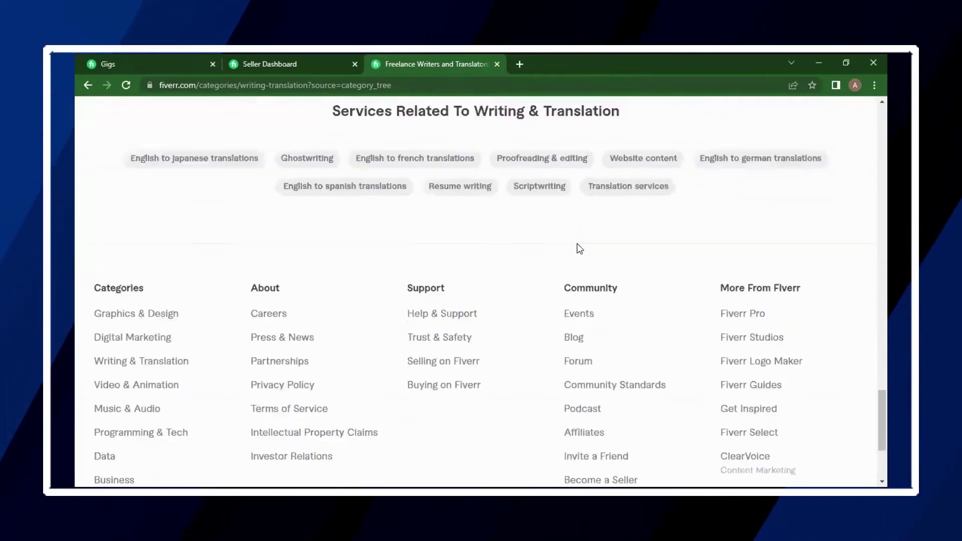
scroll(569, 245, up, 1)
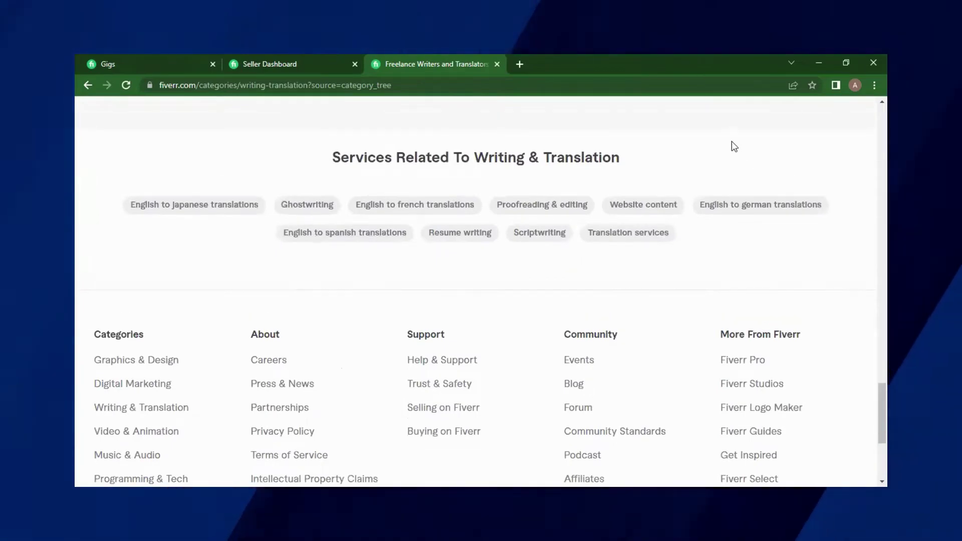
scroll(705, 149, up, 15)
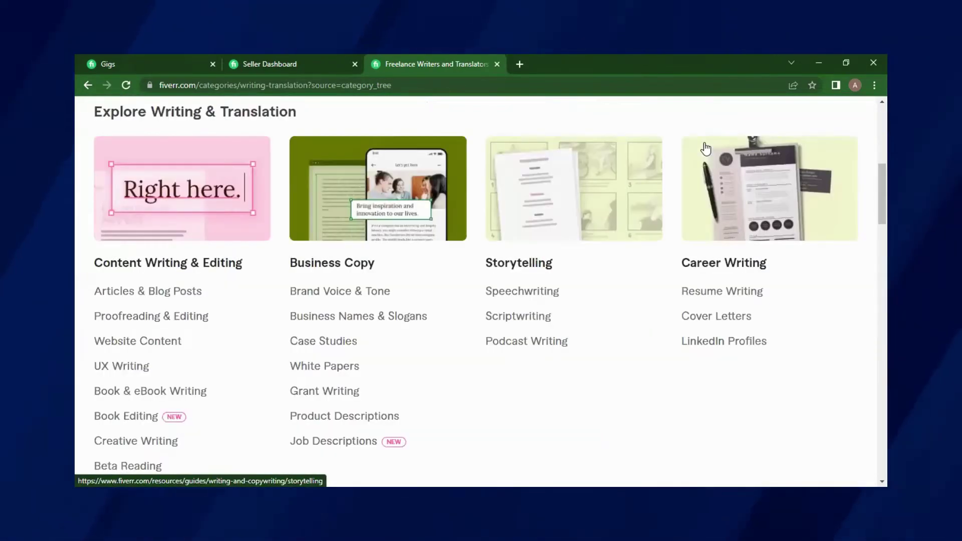
scroll(705, 149, up, 10)
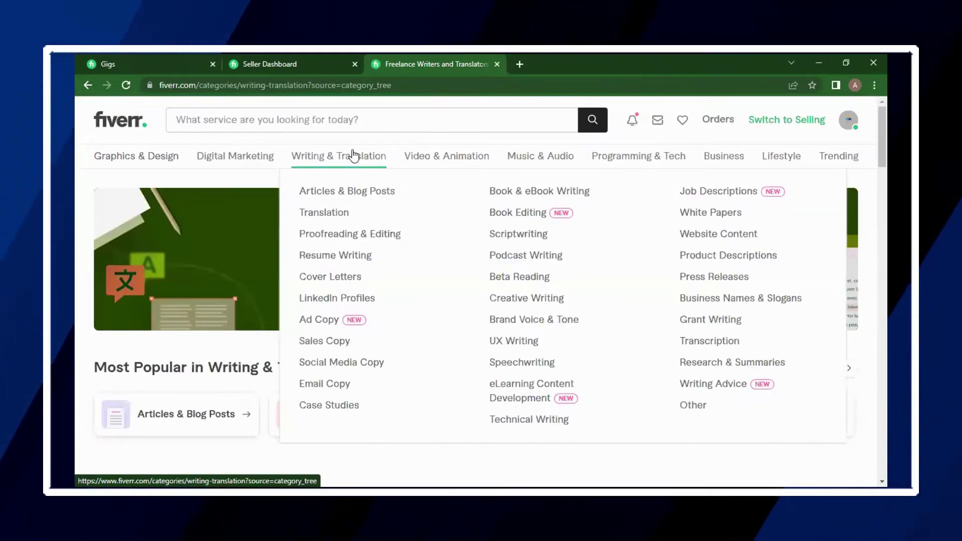
- Go back to the Fiverr home page and open the Resume Writing subcategory under Writing & Translation
click(358, 155)
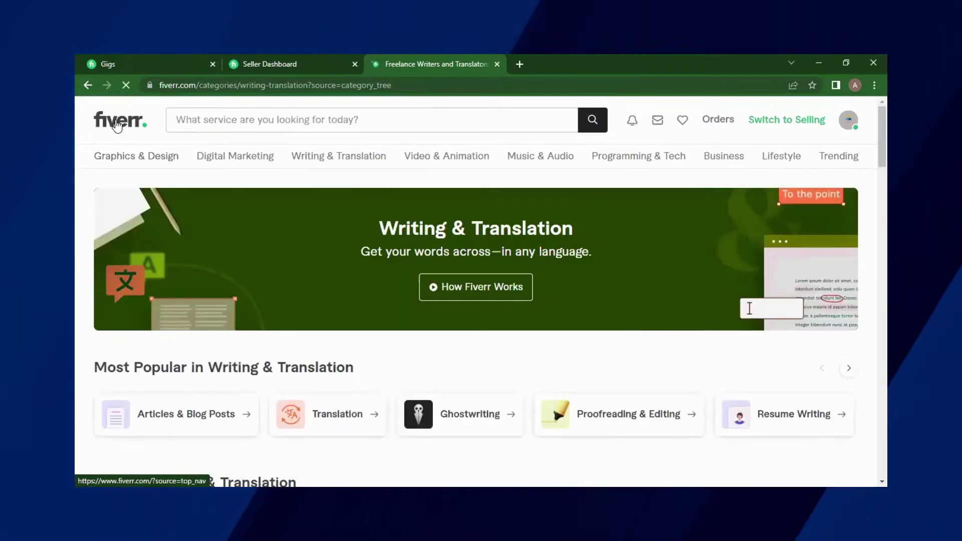
click(117, 125)
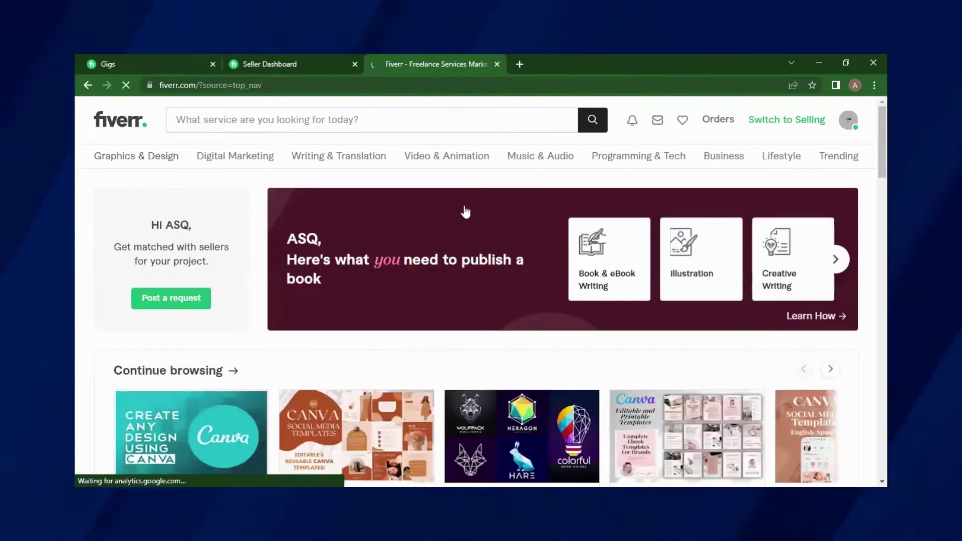
mouse_move(321, 158)
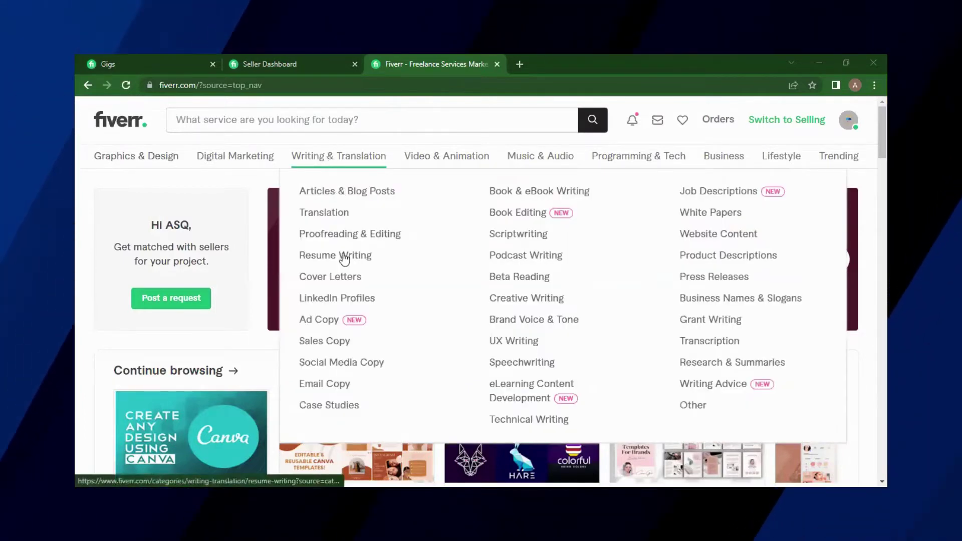
click(346, 256)
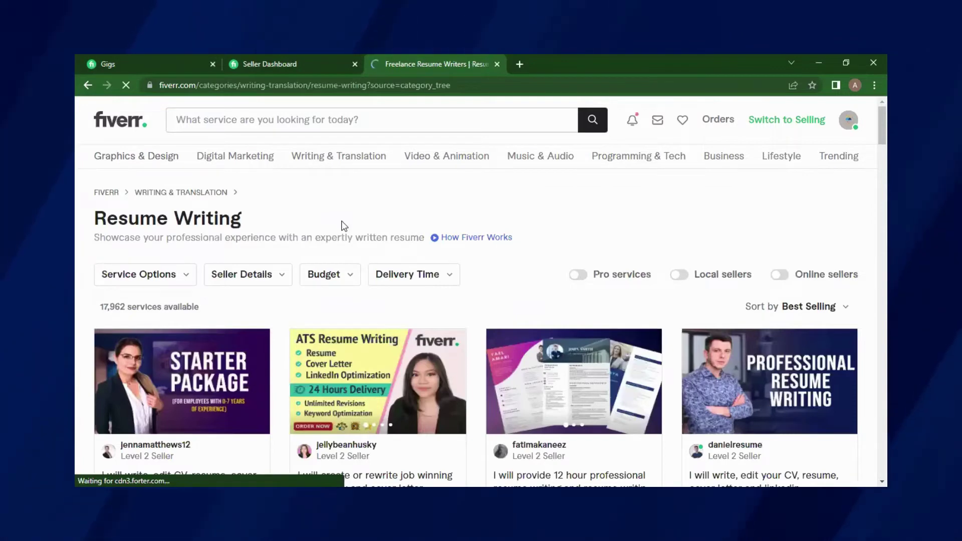
- Open the first Resume Writing gig, "I will write, edit CV, resume, cover letters and optimize linkedin"
scroll(344, 225, down, 2)
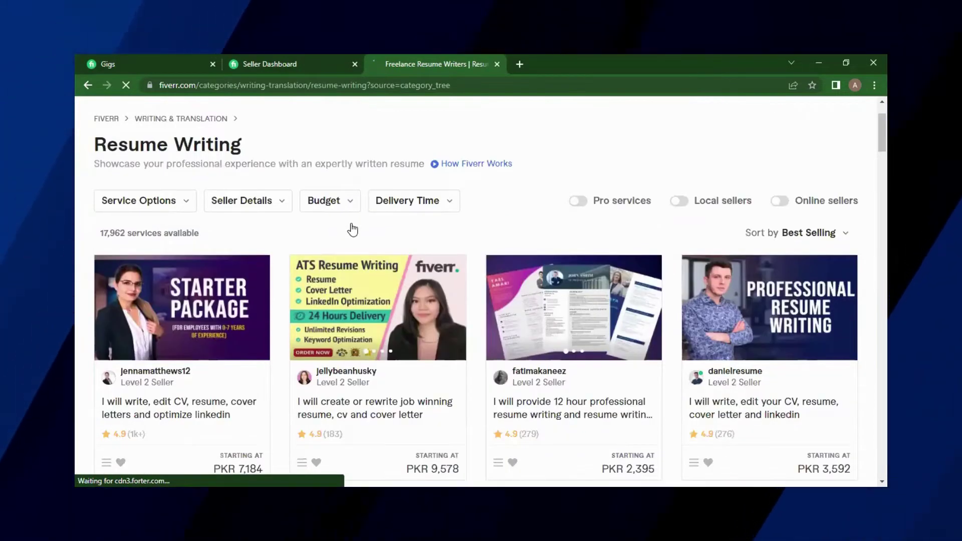
scroll(352, 229, down, 3)
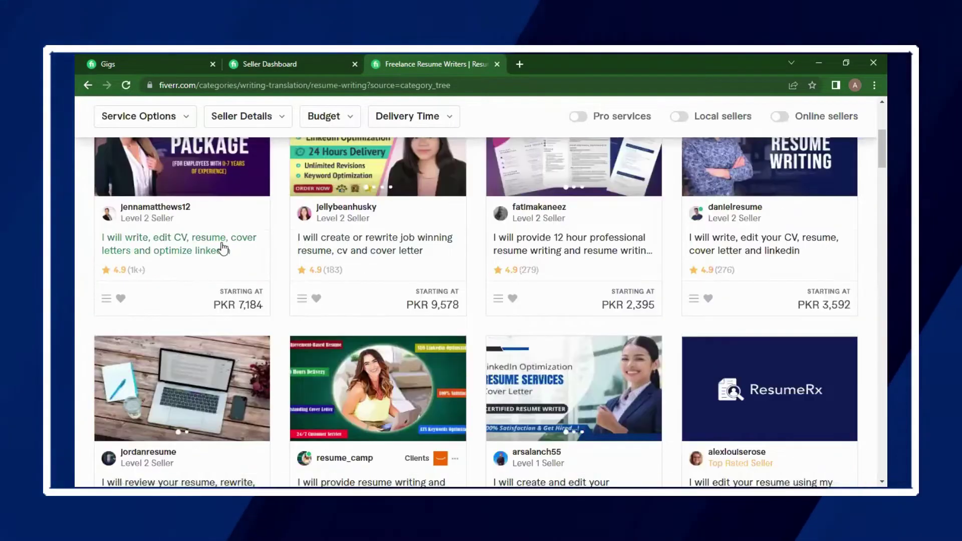
click(201, 252)
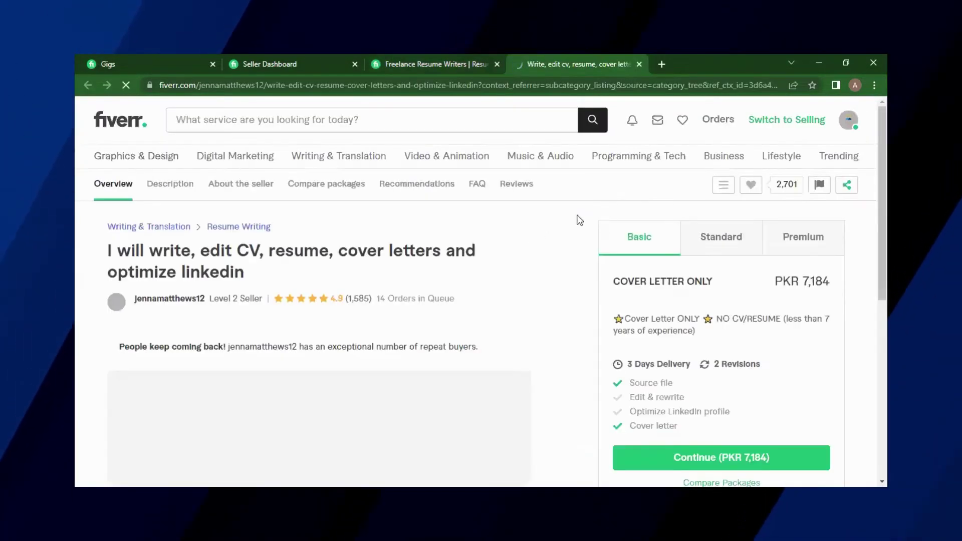
- Compare the contents and prices of the gig's Basic, Standard and Premium packages, returning to Standard
scroll(531, 240, down, 3)
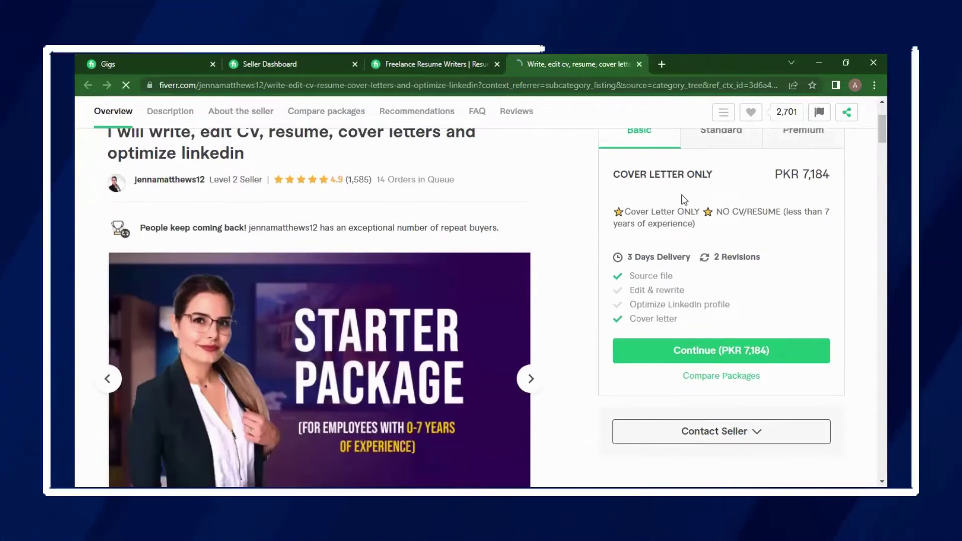
scroll(681, 194, down, 1)
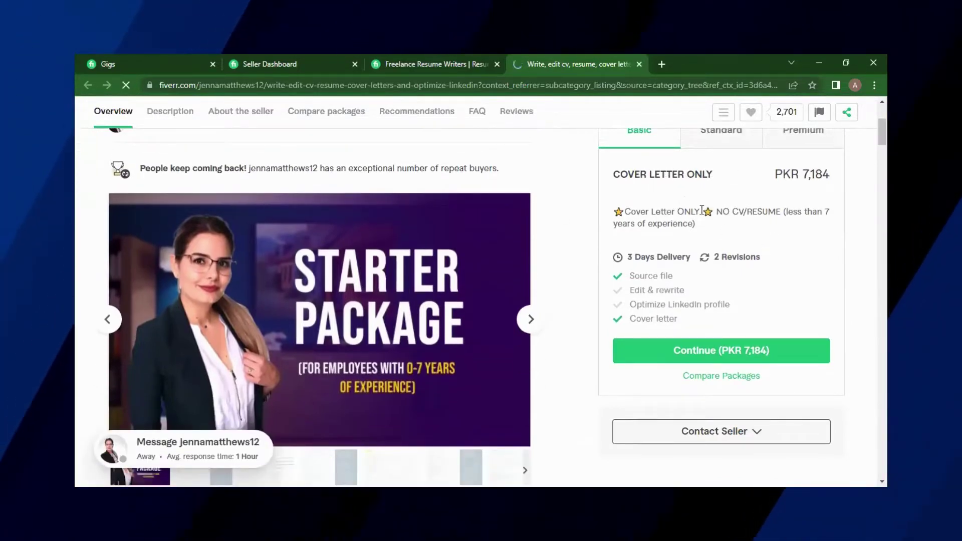
scroll(736, 160, up, 1)
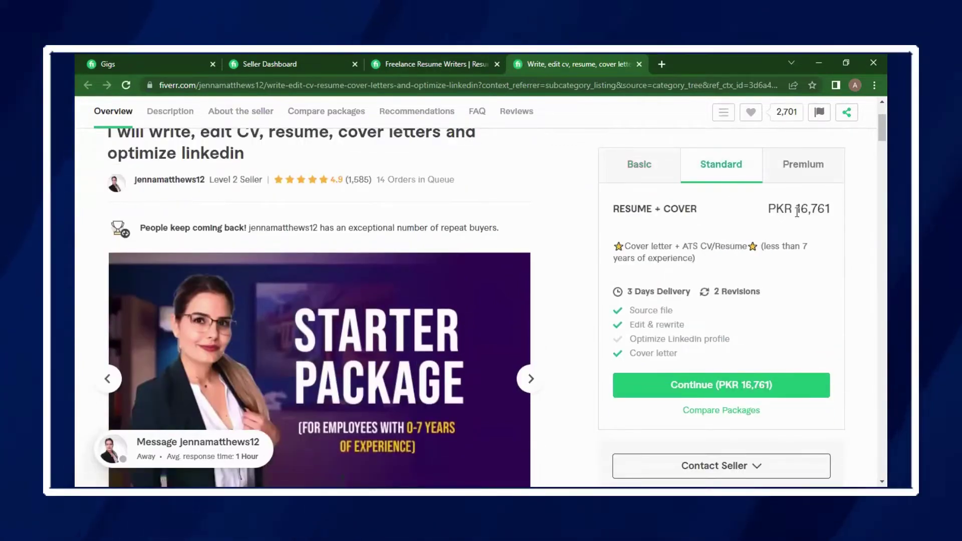
click(799, 173)
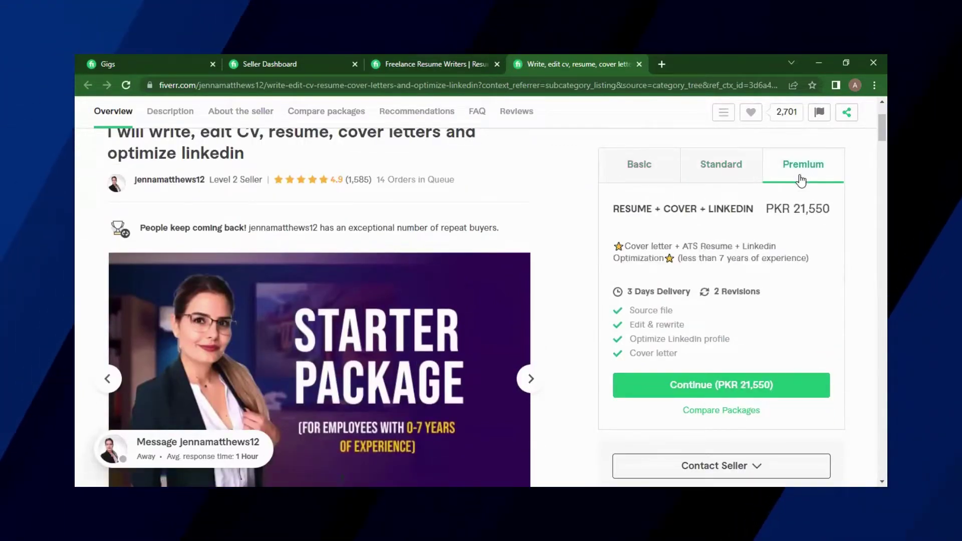
click(718, 170)
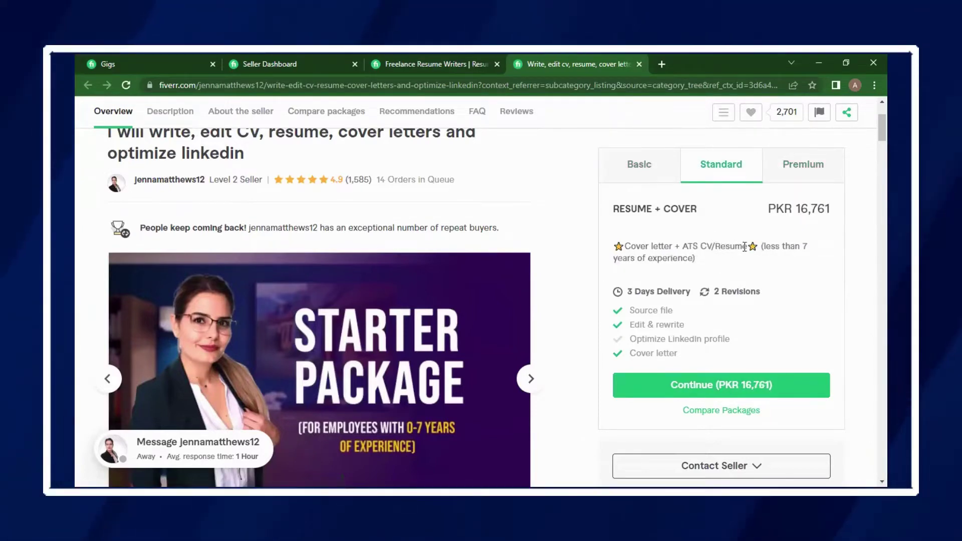
- Examine the gig's Standard package price, image gallery and seller details on its overview page
scroll(744, 247, down, 1)
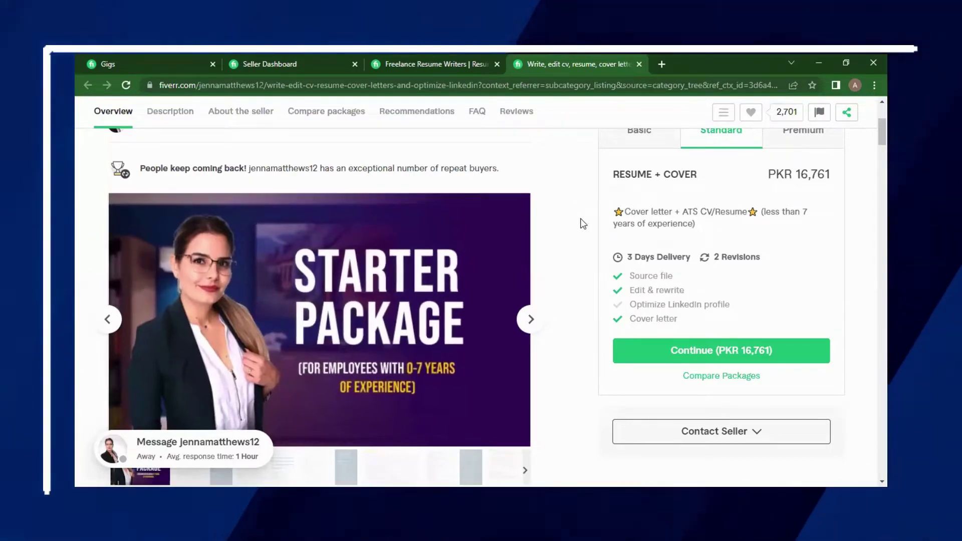
scroll(579, 229, down, 2)
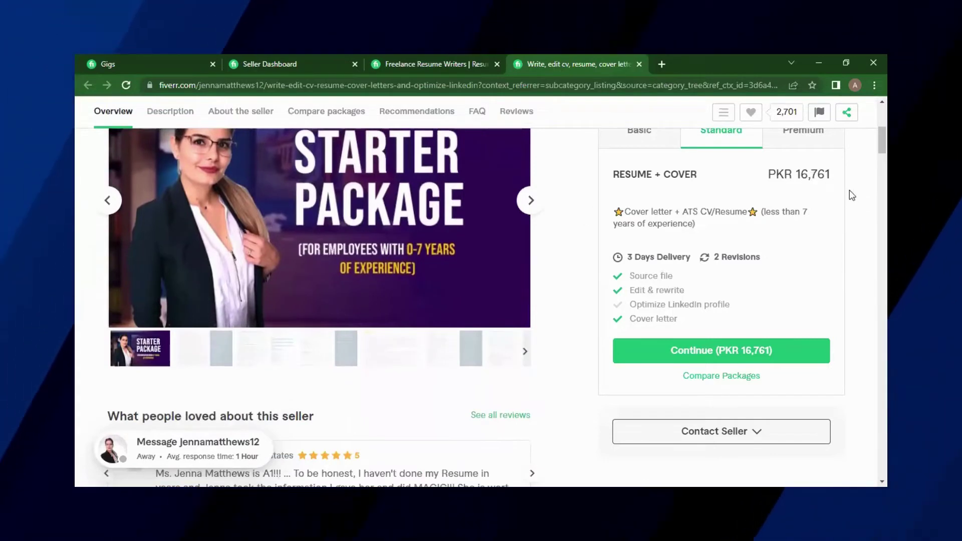
drag(771, 211, 795, 212)
click(681, 199)
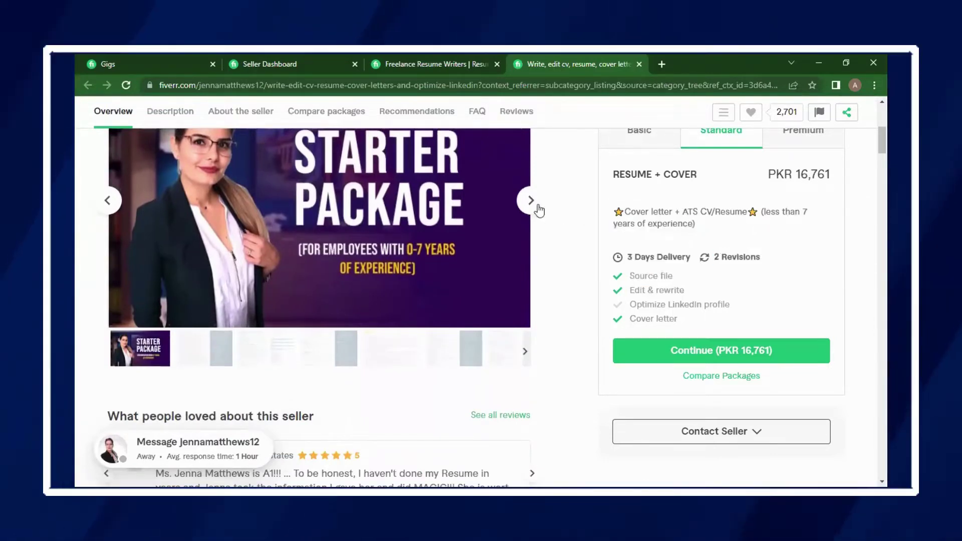
scroll(585, 216, down, 2)
scroll(579, 206, up, 4)
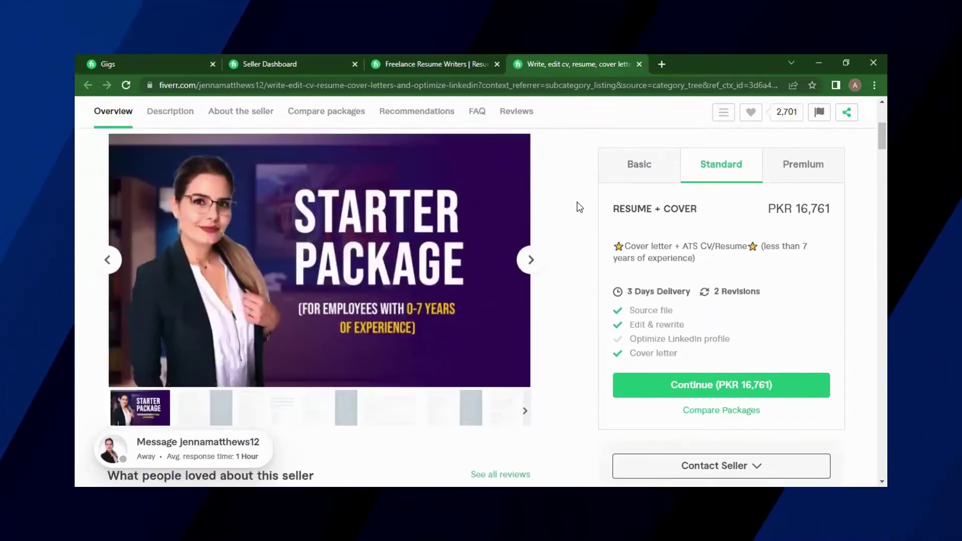
scroll(580, 206, up, 4)
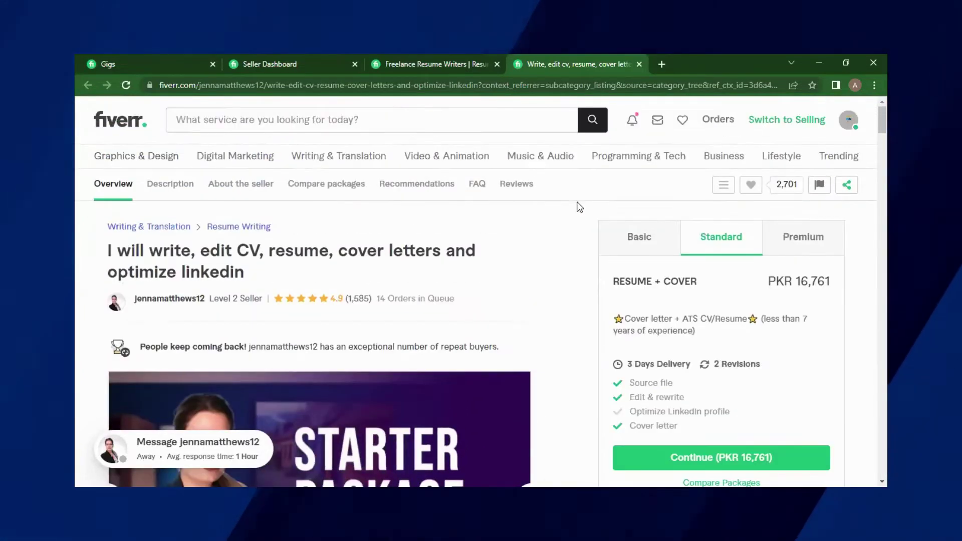
- Switch back to the Resume Writing listings and check the starting prices of the other gigs
key(ctrl+shift+Tab)
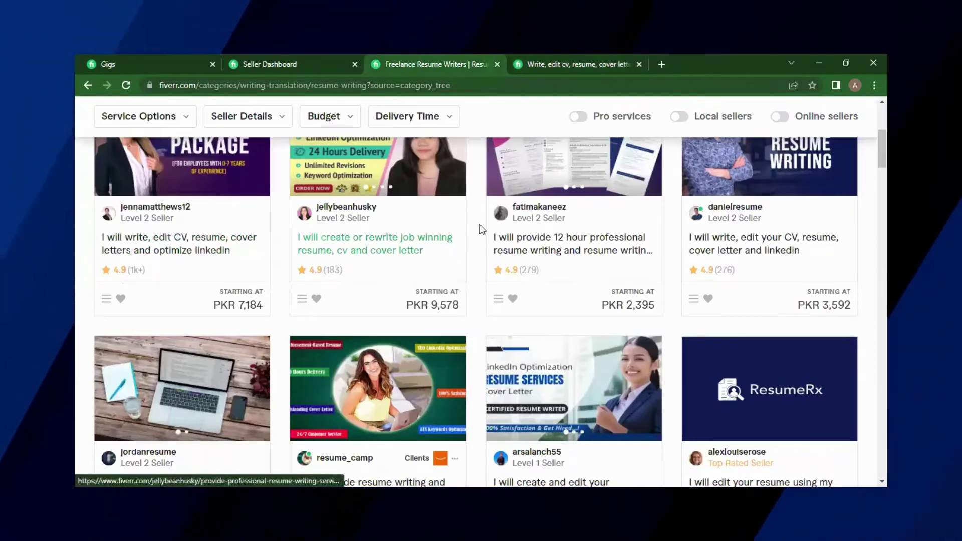
scroll(616, 267, down, 1)
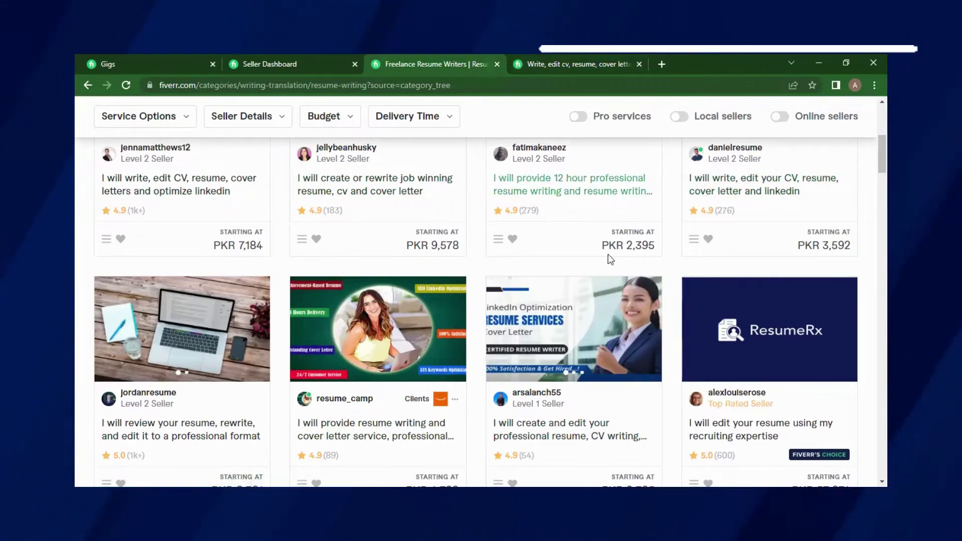
- Find and open the Fiverr's Choice gig "I will edit your resume using my recruiting expertise" among the Resume Writing listings
scroll(785, 241, down, 2)
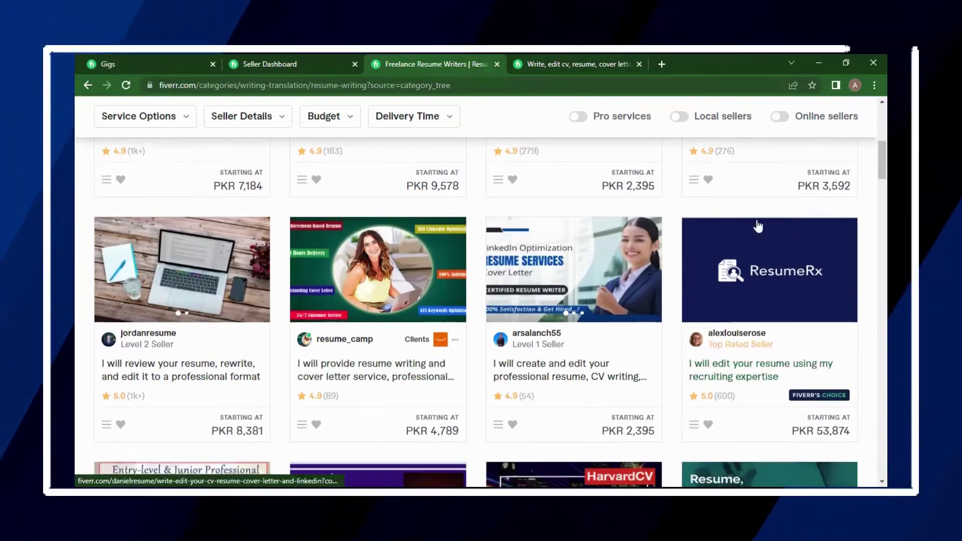
scroll(477, 251, down, 3)
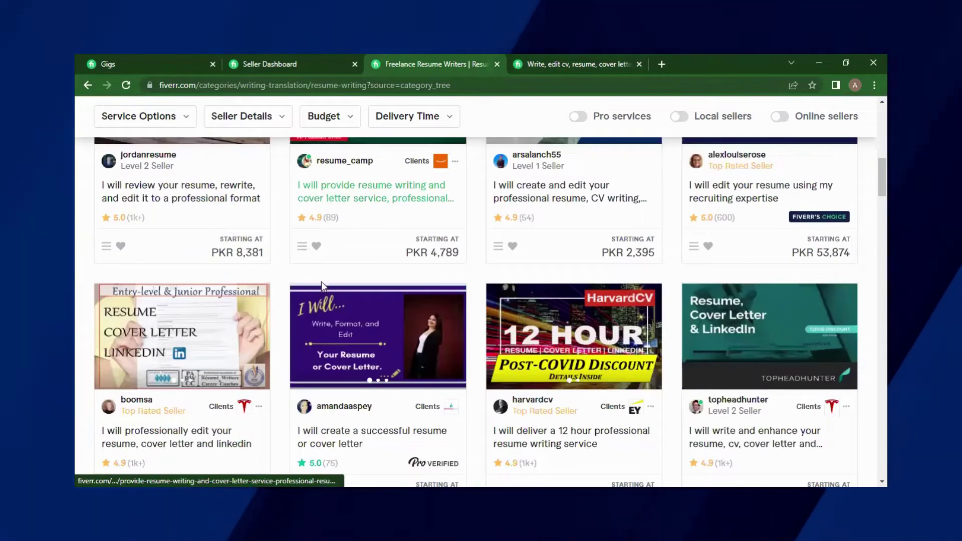
scroll(597, 248, down, 1)
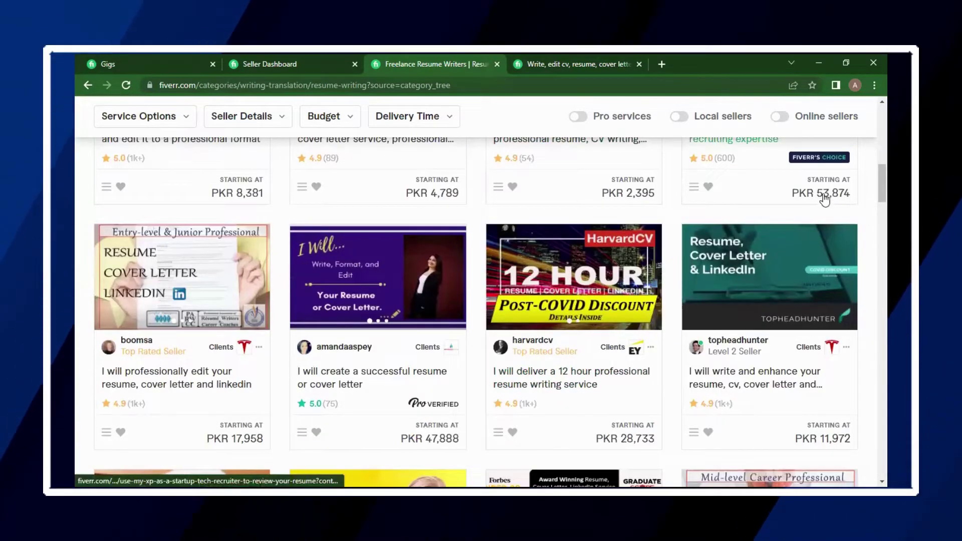
scroll(822, 199, up, 1)
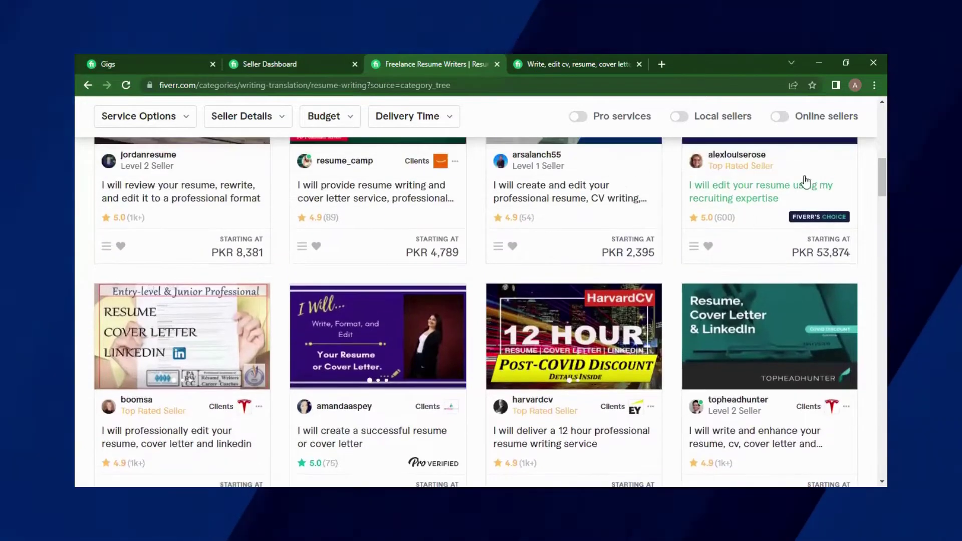
click(734, 200)
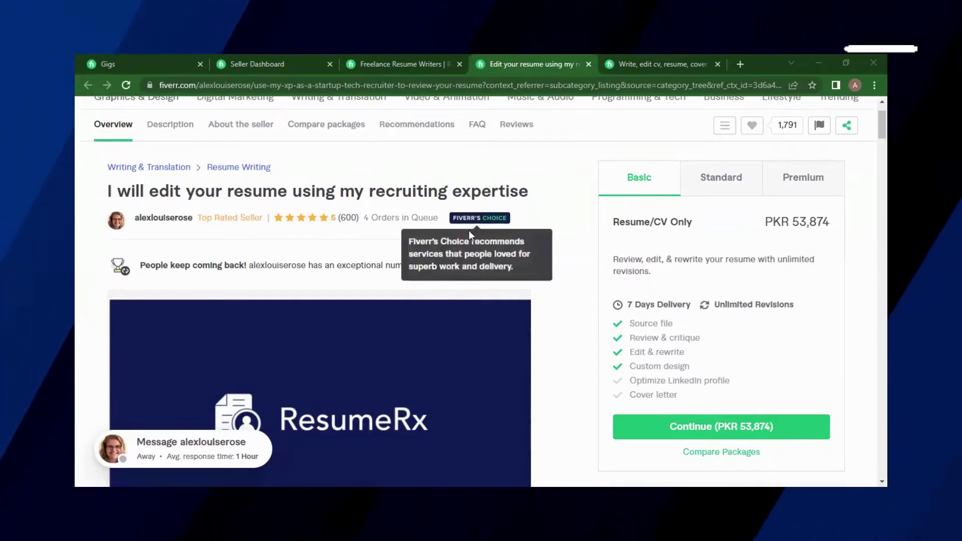
- Examine the gig's Basic package, buyer reviews, description and seller details
scroll(389, 168, down, 1)
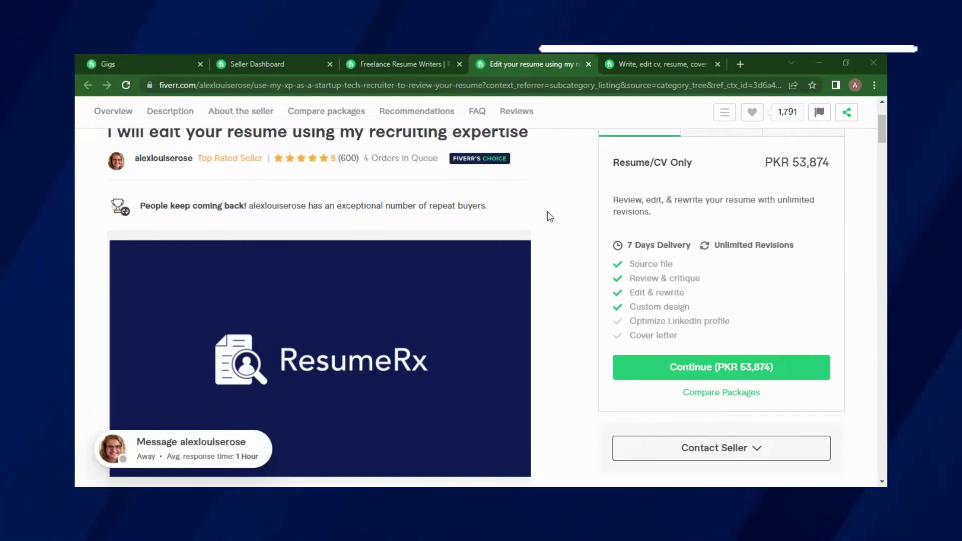
scroll(547, 211, down, 7)
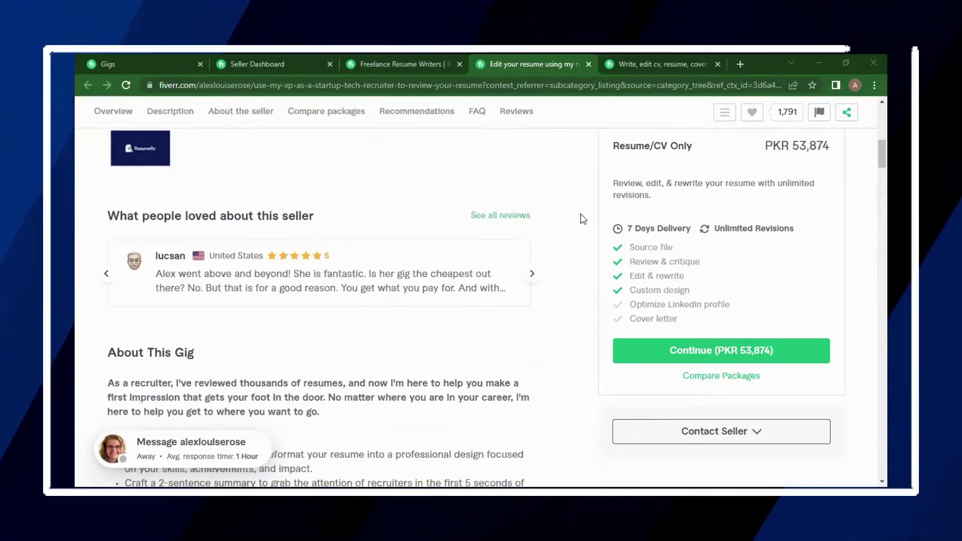
scroll(576, 218, down, 3)
scroll(573, 219, down, 4)
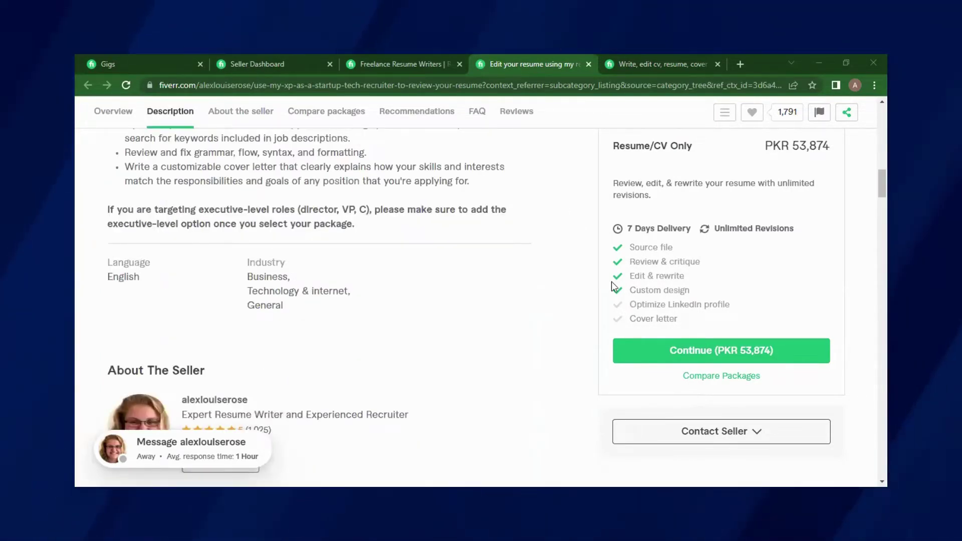
scroll(542, 295, up, 7)
scroll(551, 244, up, 3)
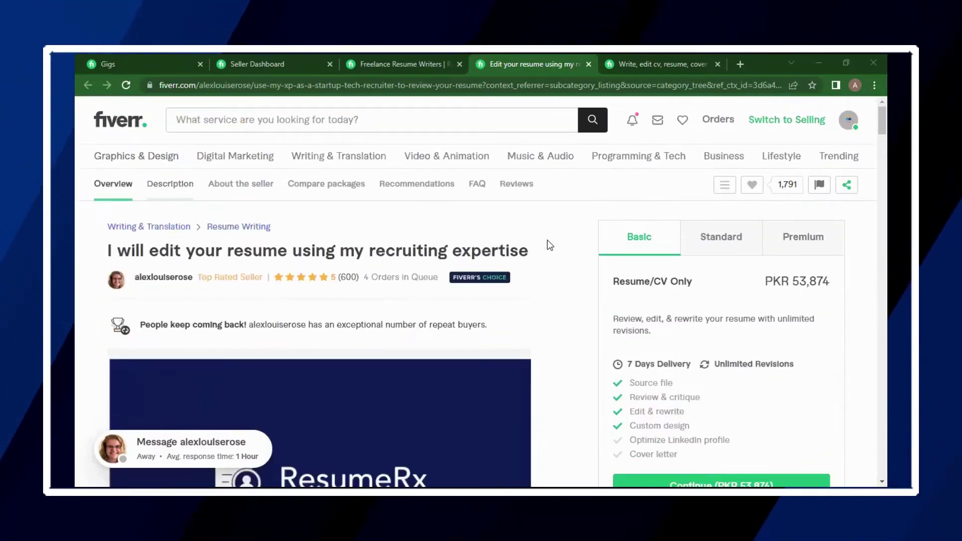
- Open the Articles & Blog Posts listings in the Writing & Translation category
mouse_move(342, 154)
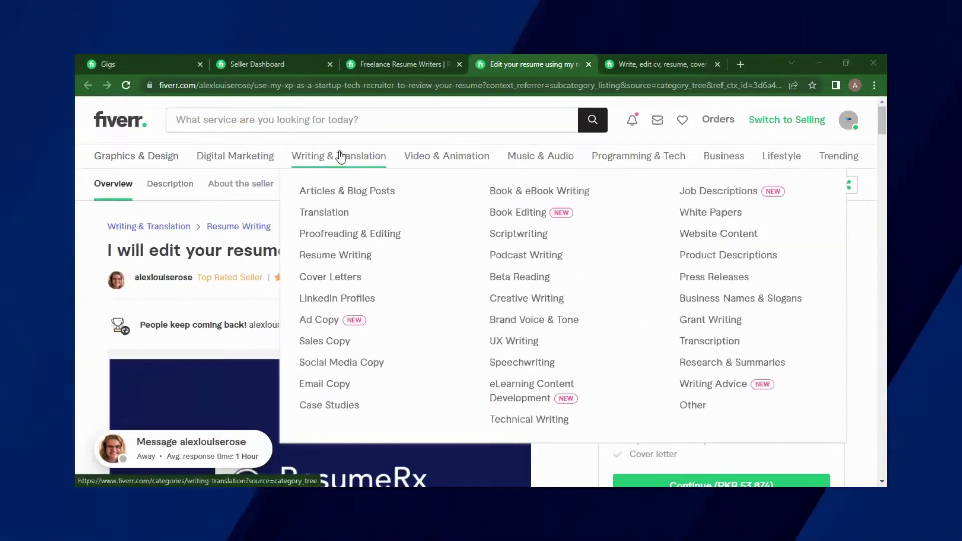
click(351, 192)
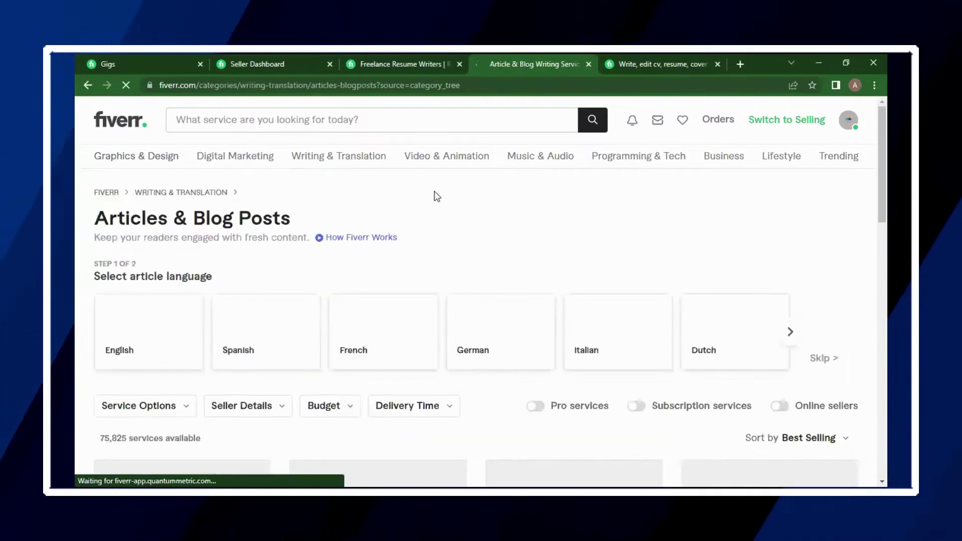
scroll(473, 211, down, 1)
scroll(472, 200, down, 3)
scroll(464, 191, up, 3)
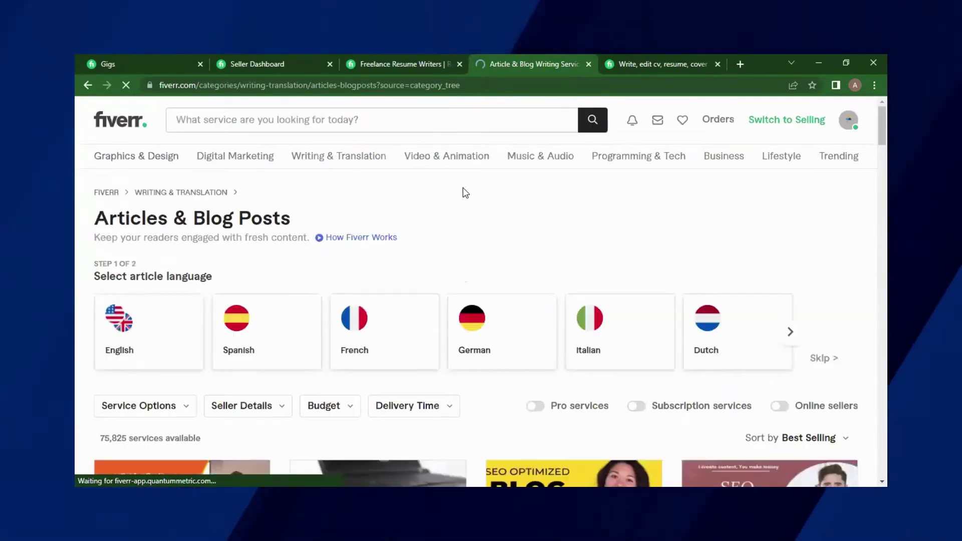
scroll(465, 192, up, 1)
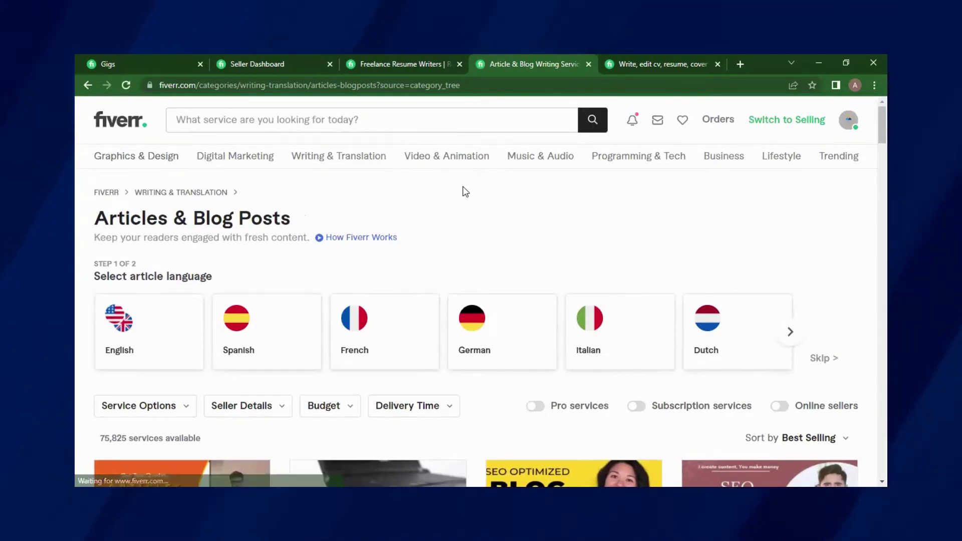
- Compare the ratings, seller levels and starting prices of the first two rows of article and blog post gigs
scroll(426, 293, down, 3)
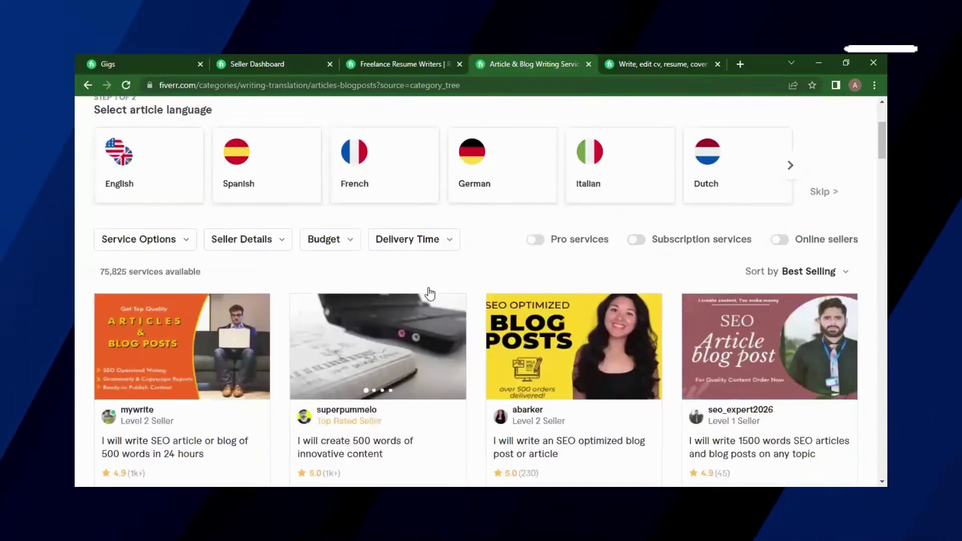
scroll(529, 277, down, 2)
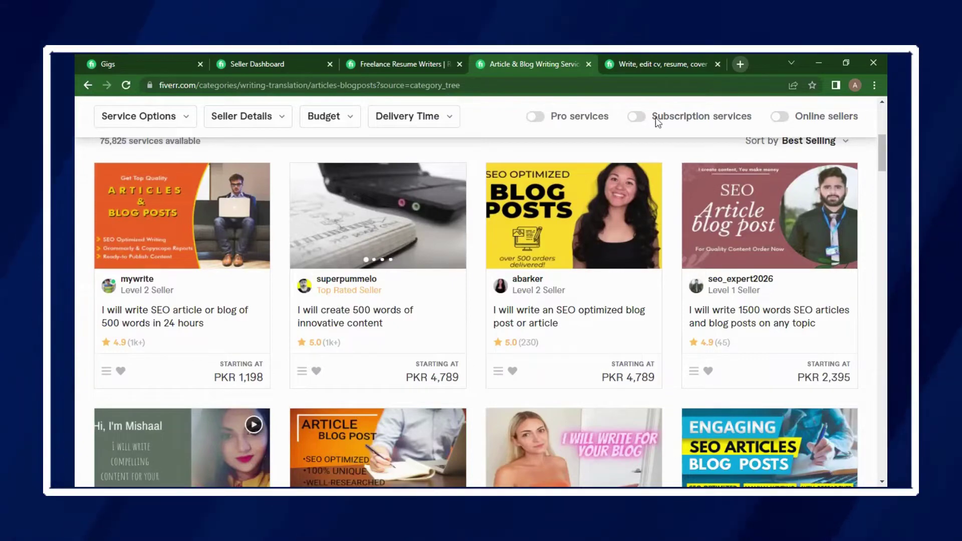
scroll(657, 181, up, 3)
scroll(657, 183, down, 5)
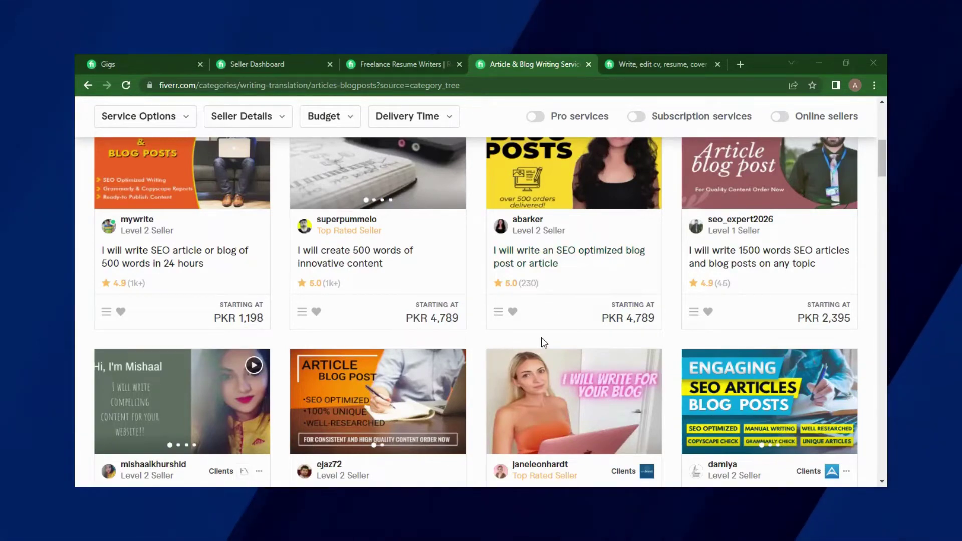
scroll(549, 324, down, 3)
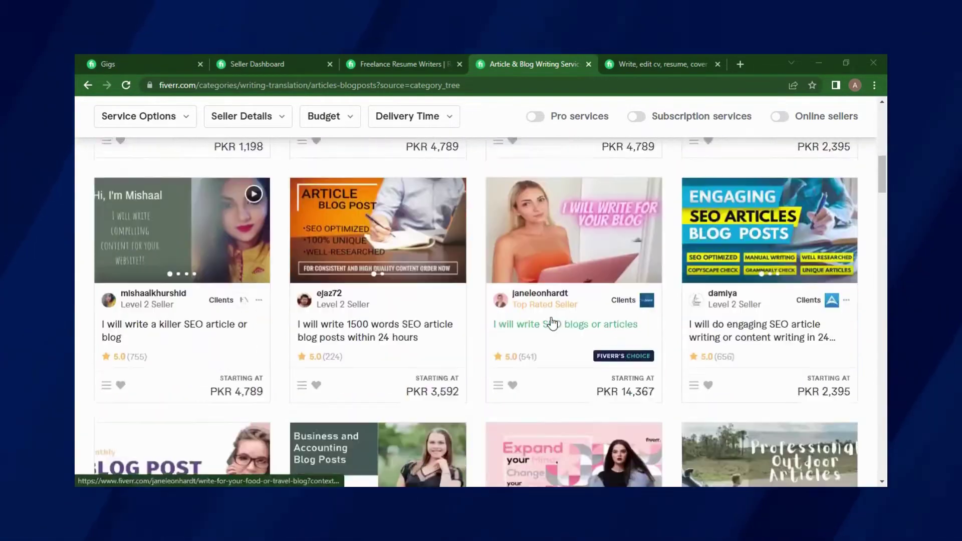
scroll(553, 323, down, 1)
scroll(594, 275, up, 2)
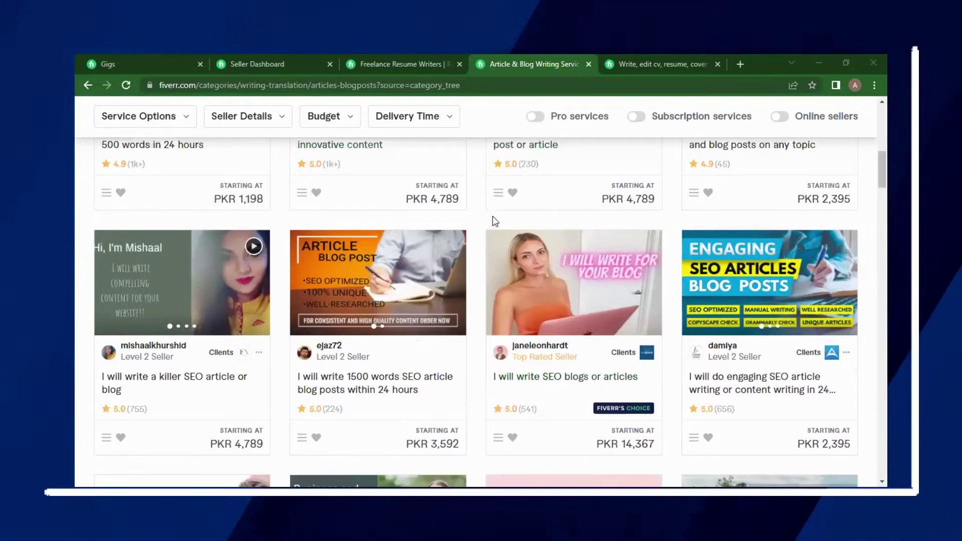
scroll(506, 174, down, 3)
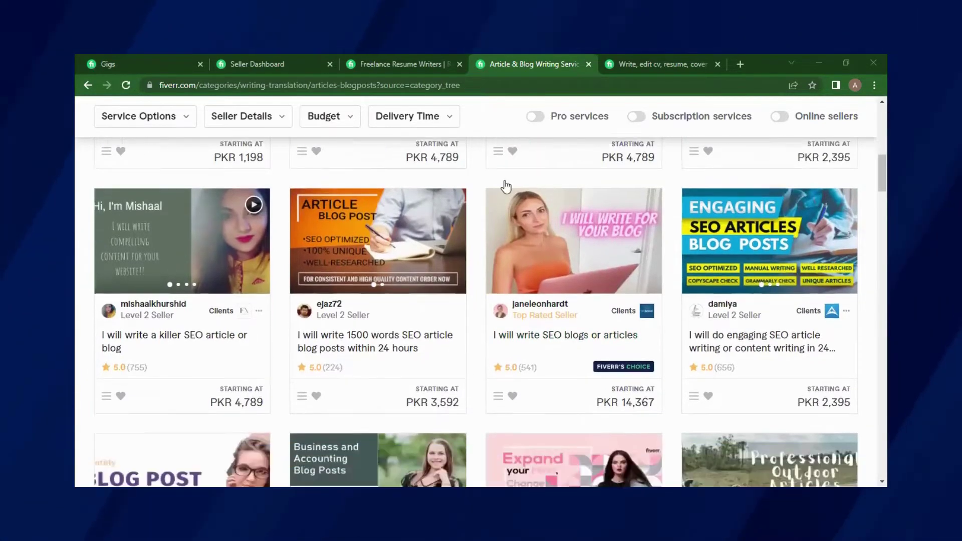
scroll(496, 186, up, 3)
scroll(462, 198, up, 3)
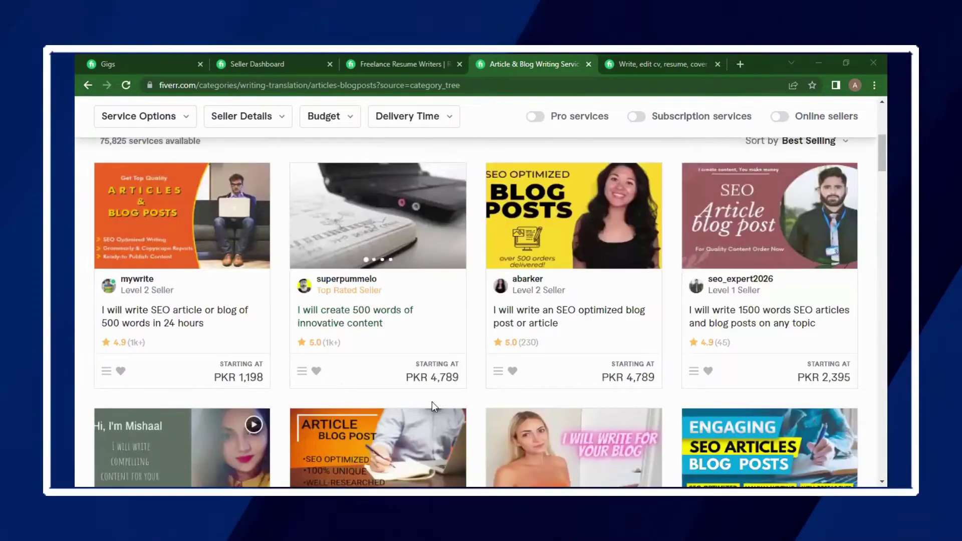
- Check the prices of the niche blog-writing gigs further down, such as business, fashion and outdoors, against the first listings
scroll(421, 346, down, 5)
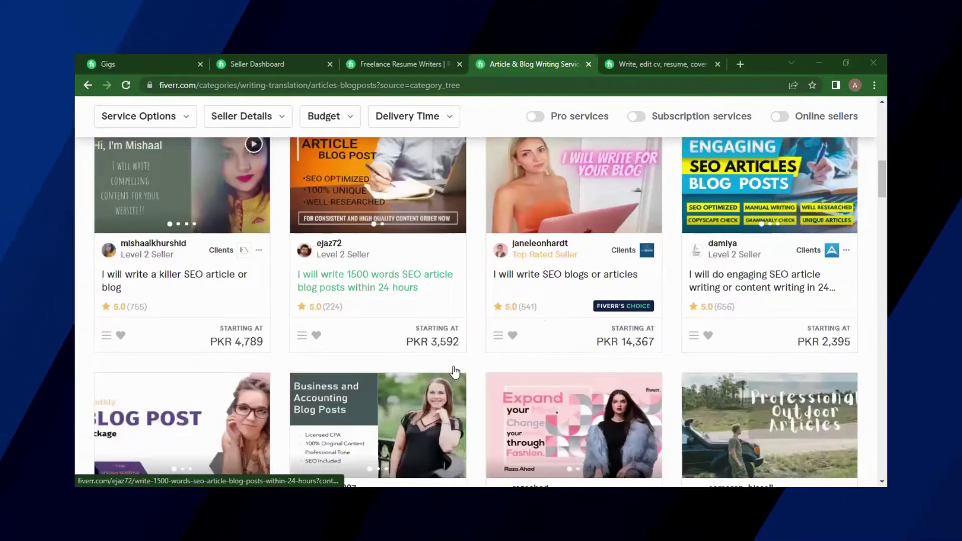
scroll(412, 319, down, 5)
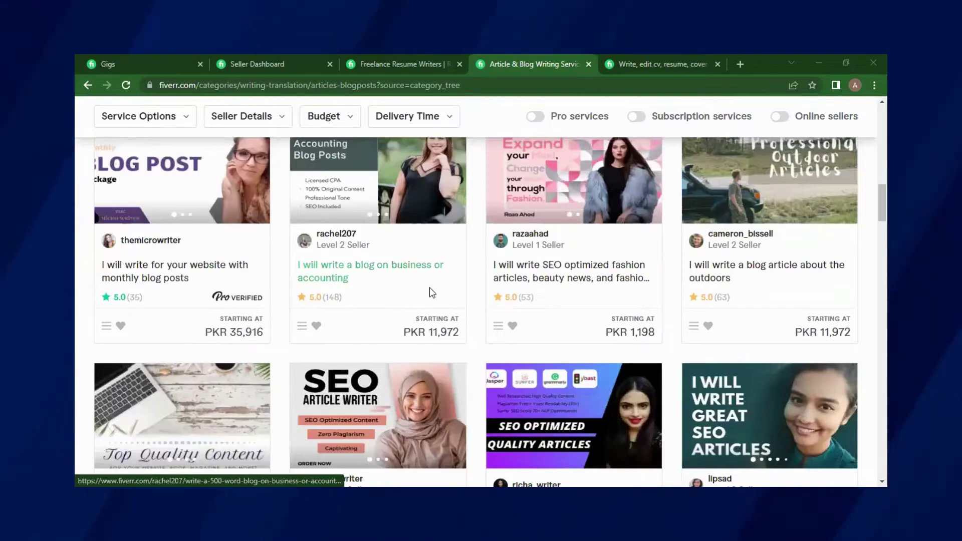
scroll(473, 290, up, 1)
scroll(471, 288, up, 5)
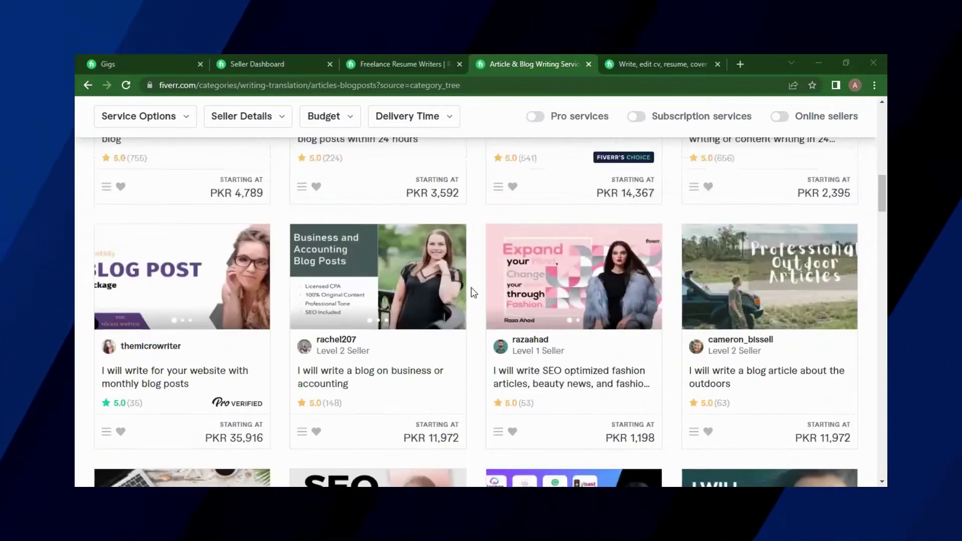
scroll(471, 288, up, 4)
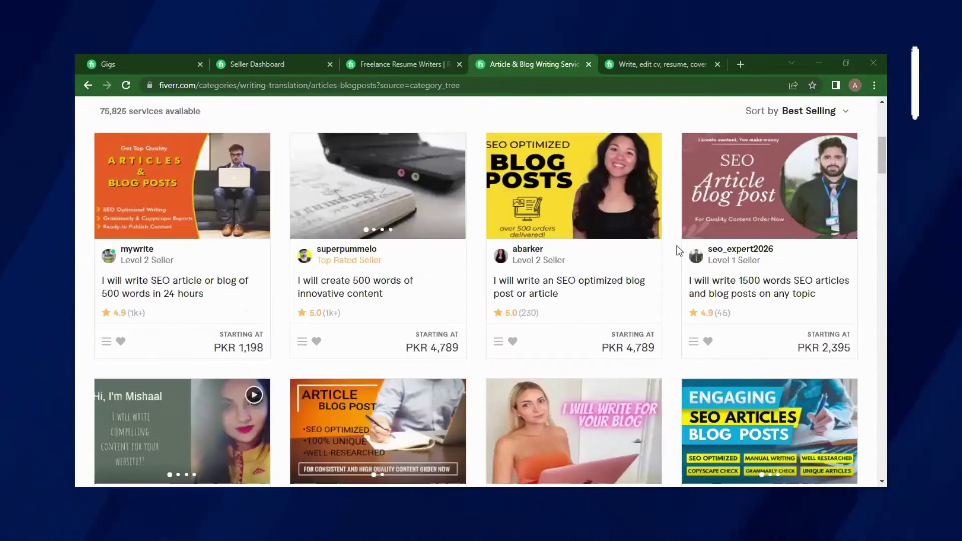
scroll(678, 250, down, 1)
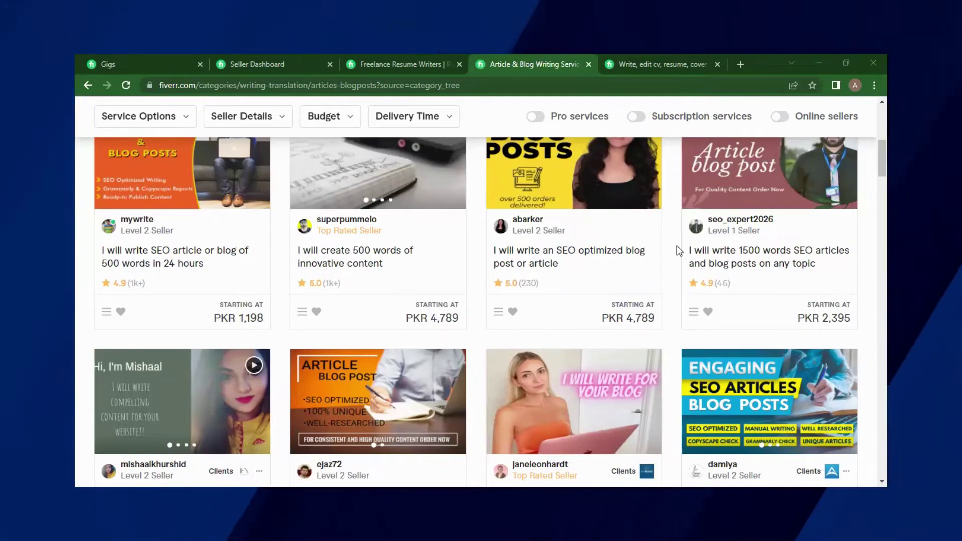
scroll(490, 340, down, 3)
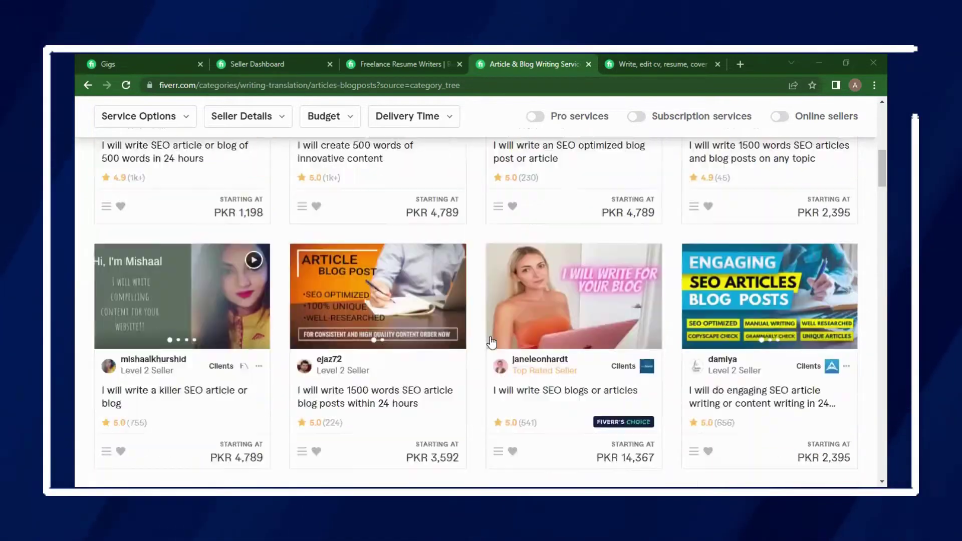
scroll(490, 344, down, 2)
scroll(397, 205, up, 10)
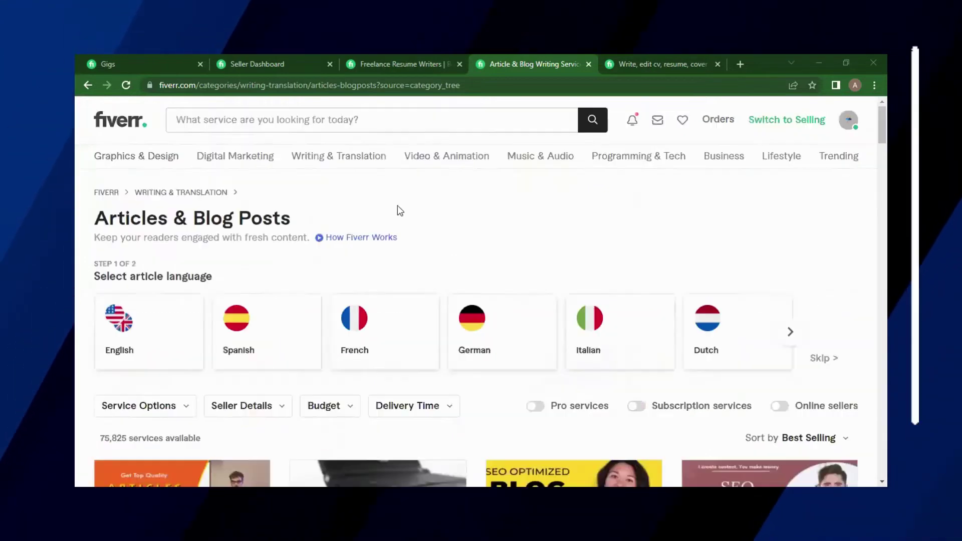
- Open the Translation listings in the Writing & Translation category and view the first gigs' starting prices
mouse_move(357, 159)
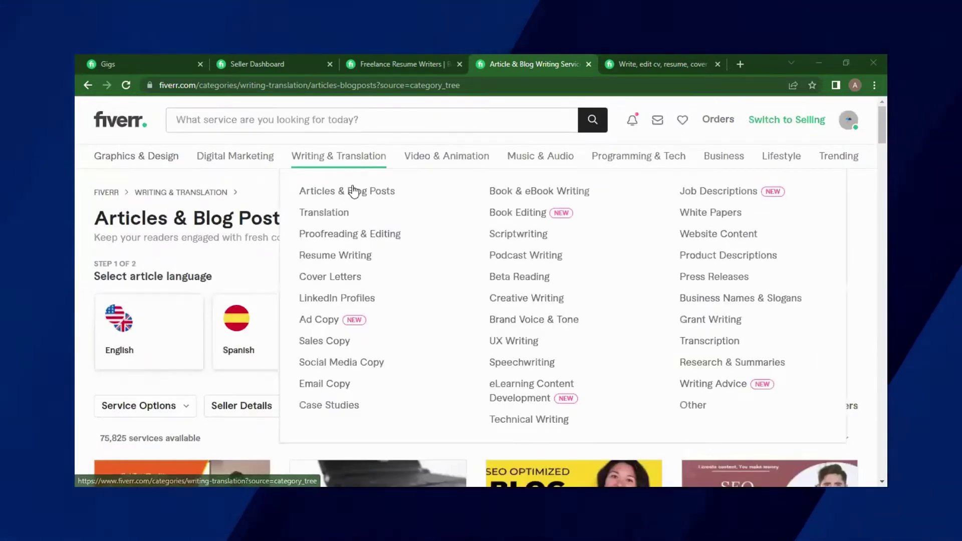
click(325, 212)
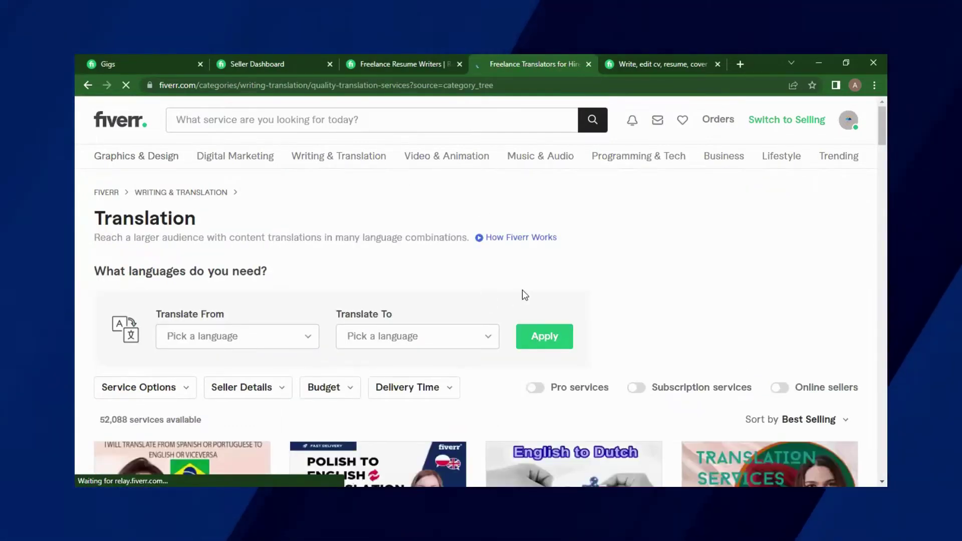
scroll(522, 294, down, 5)
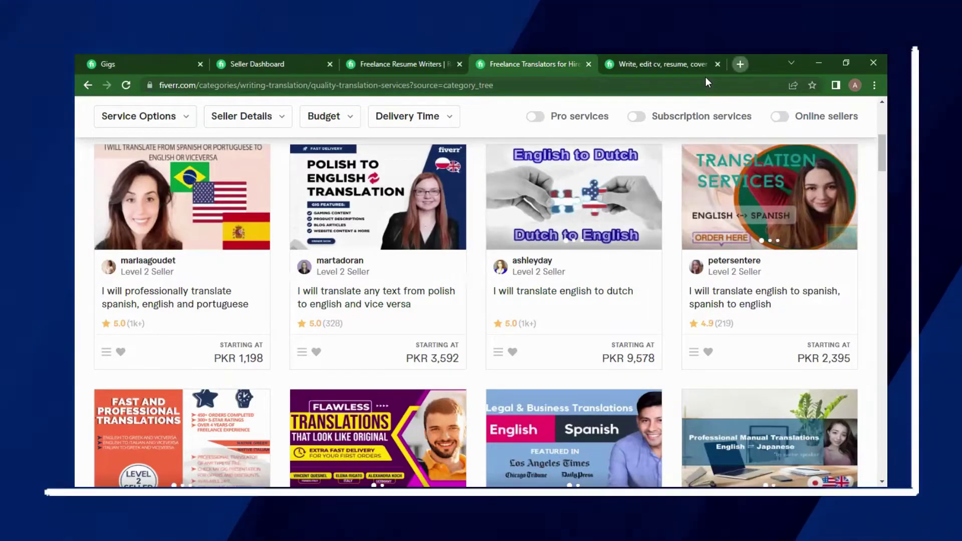
- Search Google for "Eglish to french" in a new browser tab
key(ctrl+t)
click(467, 281)
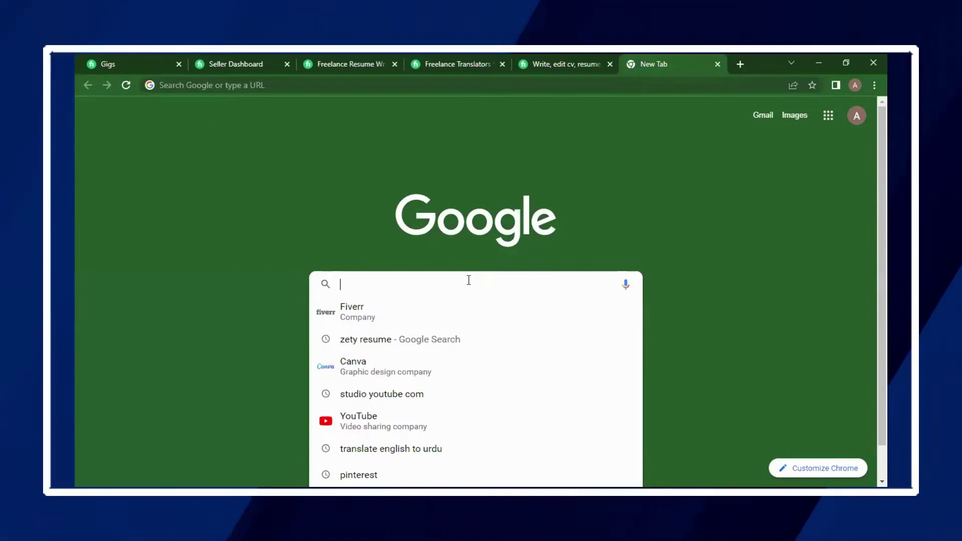
text(ENH)
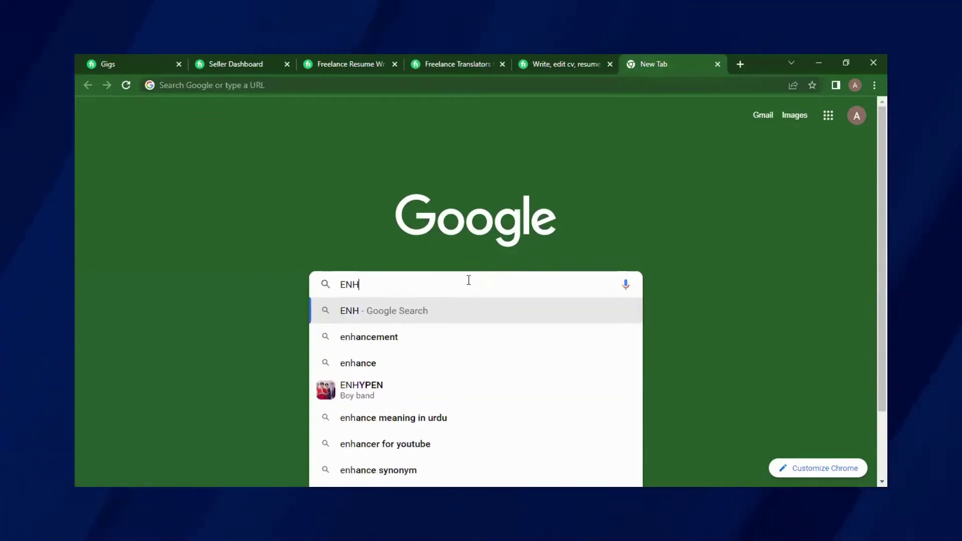
key(BackSpace)
key(BackSpace)
key(BackSpace)
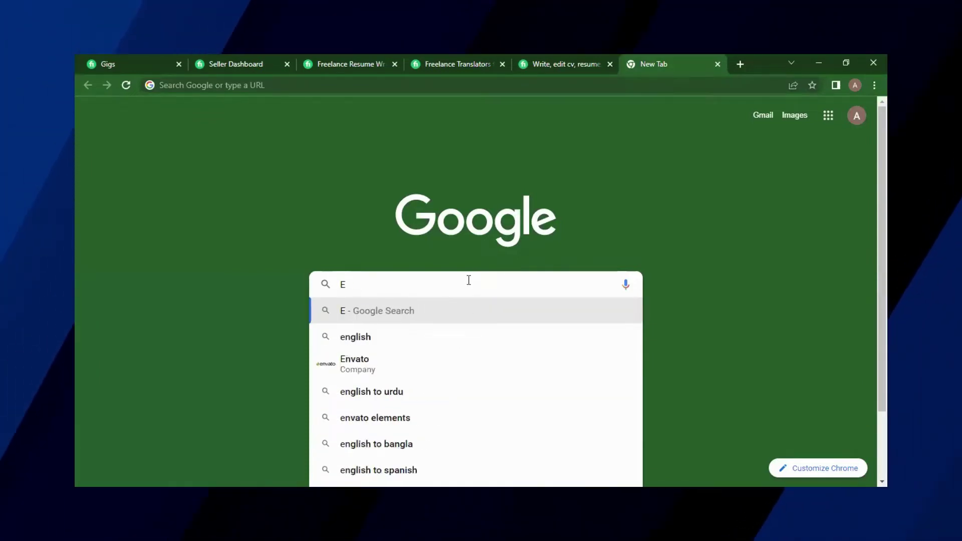
text(gli)
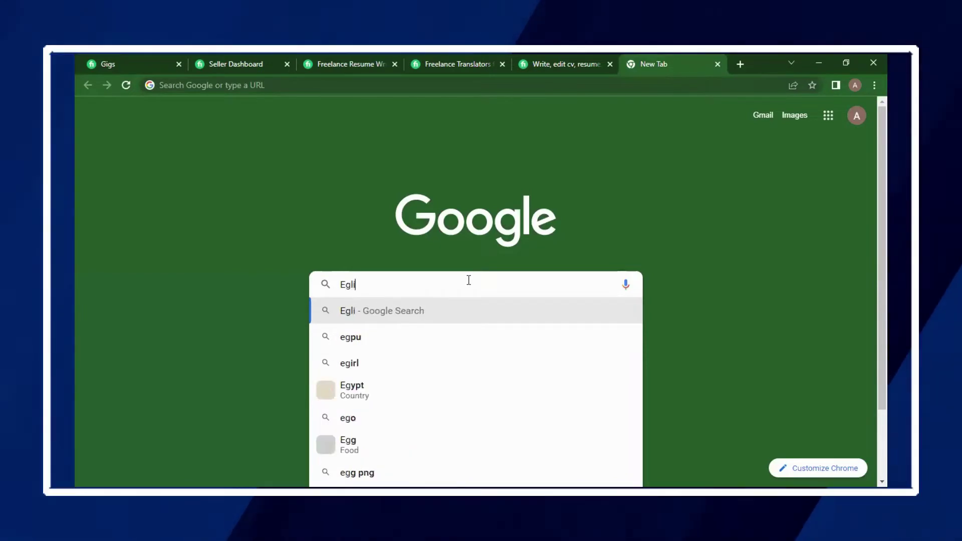
text(sh to)
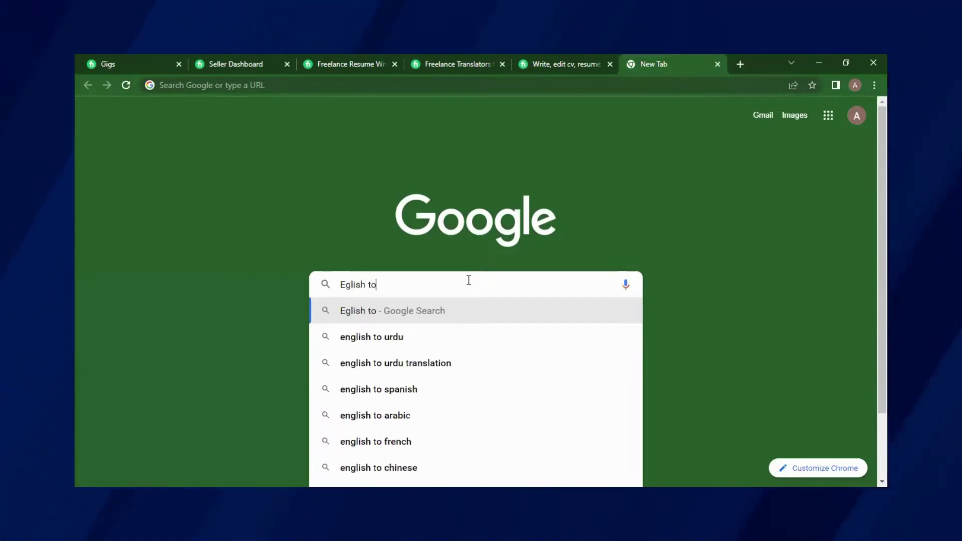
text( french)
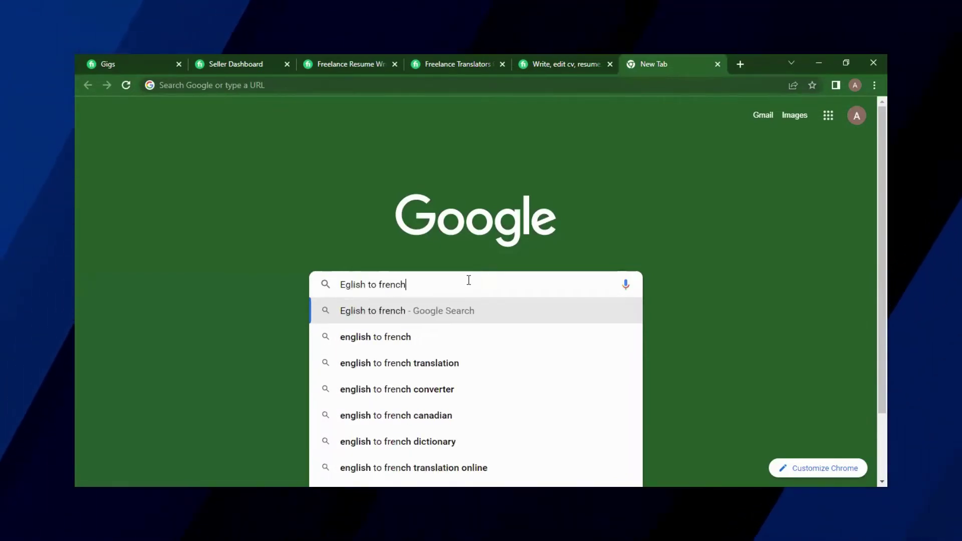
key(Return)
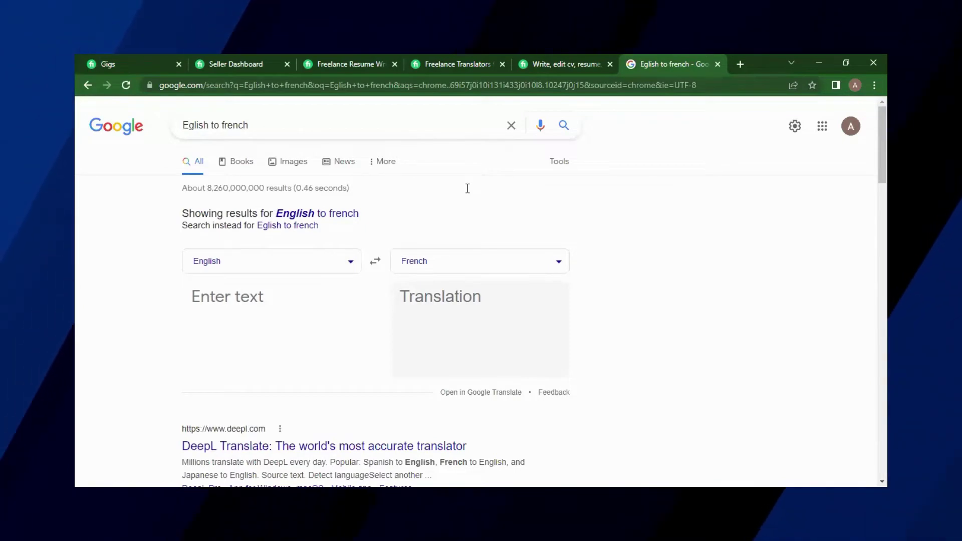
- Translate a short English sentence stating one's own name into French with the translator on the results page
scroll(242, 160, down, 2)
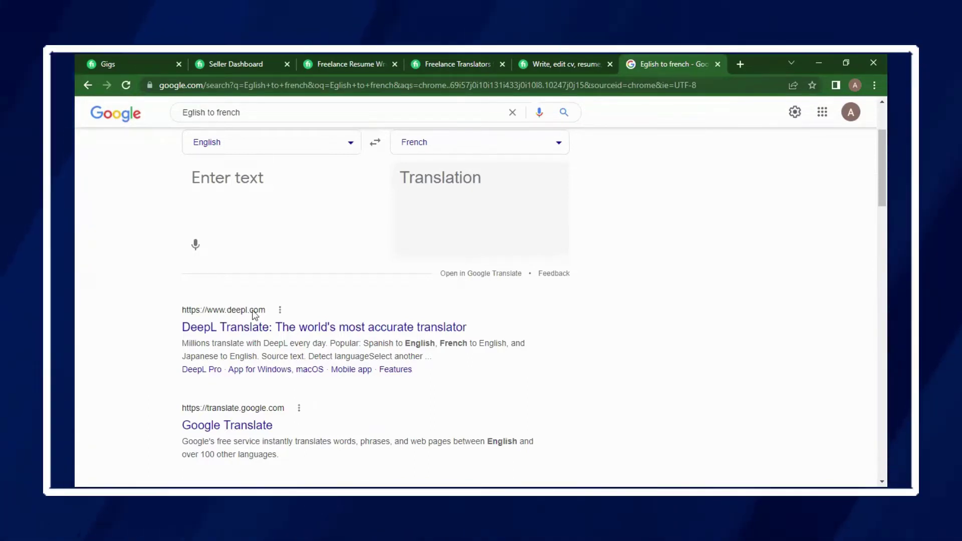
scroll(327, 226, up, 1)
scroll(324, 227, up, 2)
scroll(429, 181, down, 1)
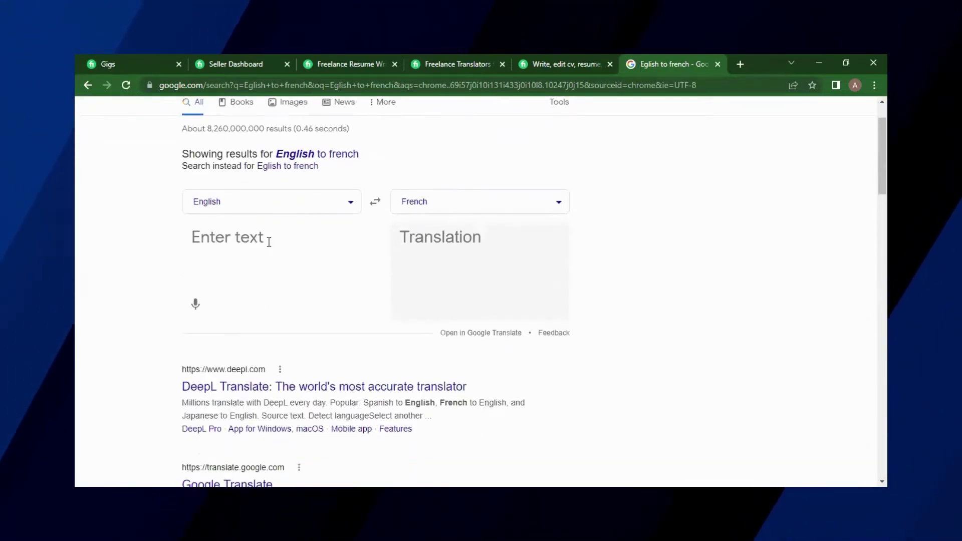
click(212, 238)
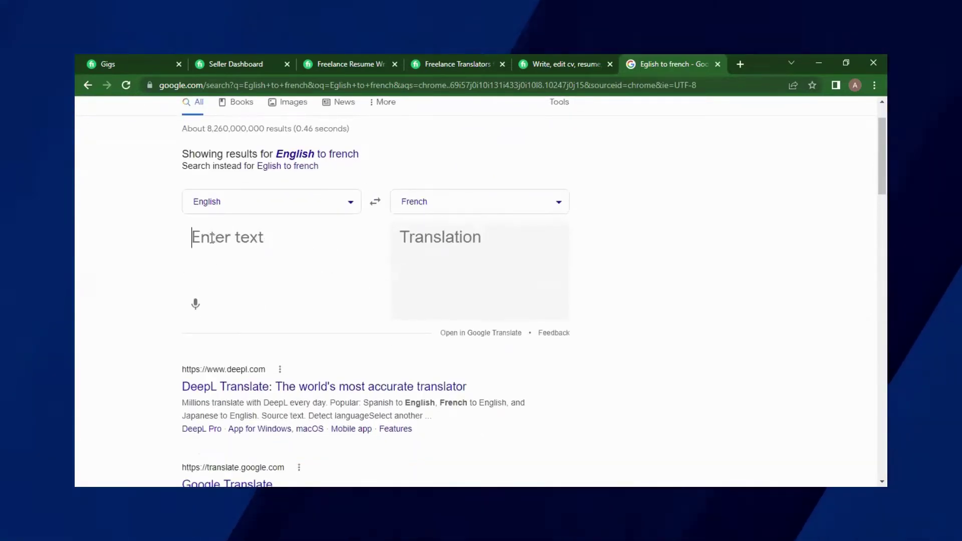
text(M)
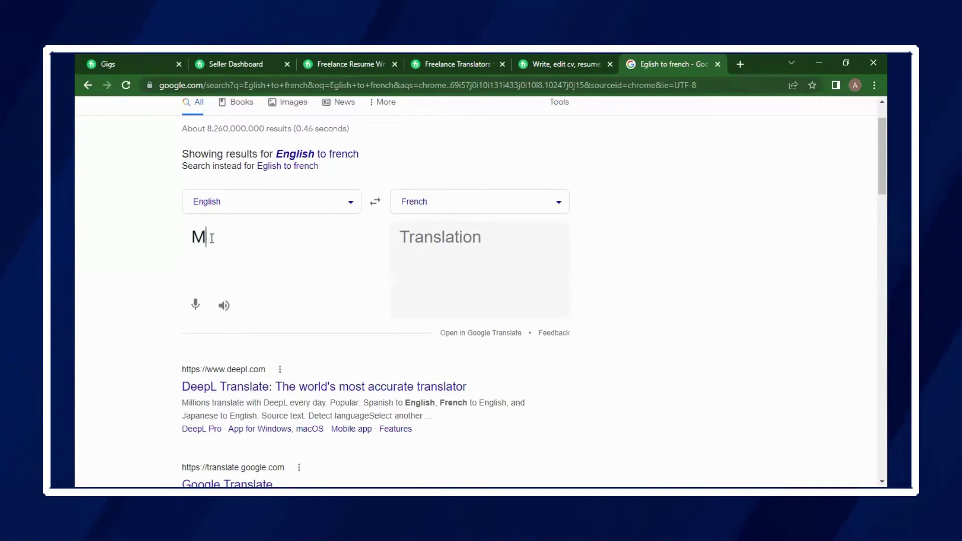
text(Y na)
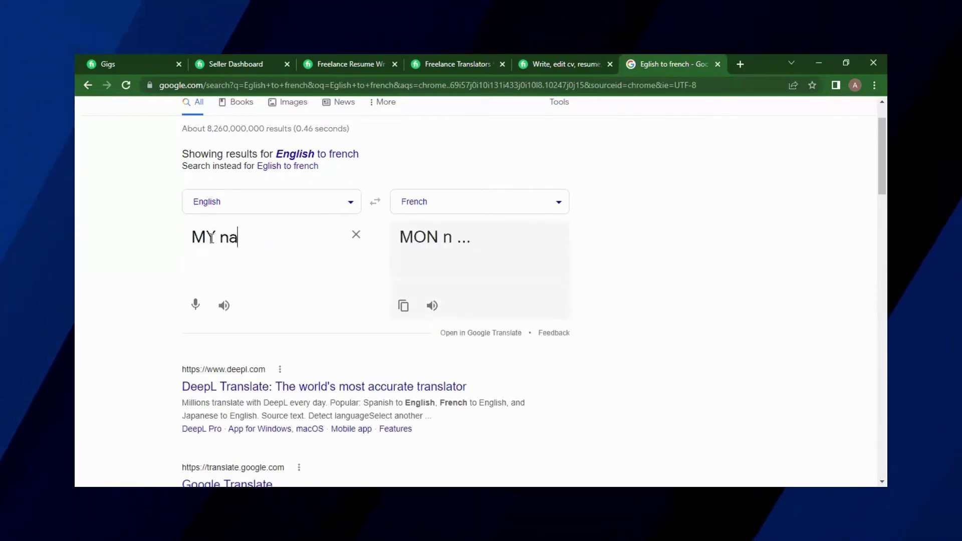
text(my is )
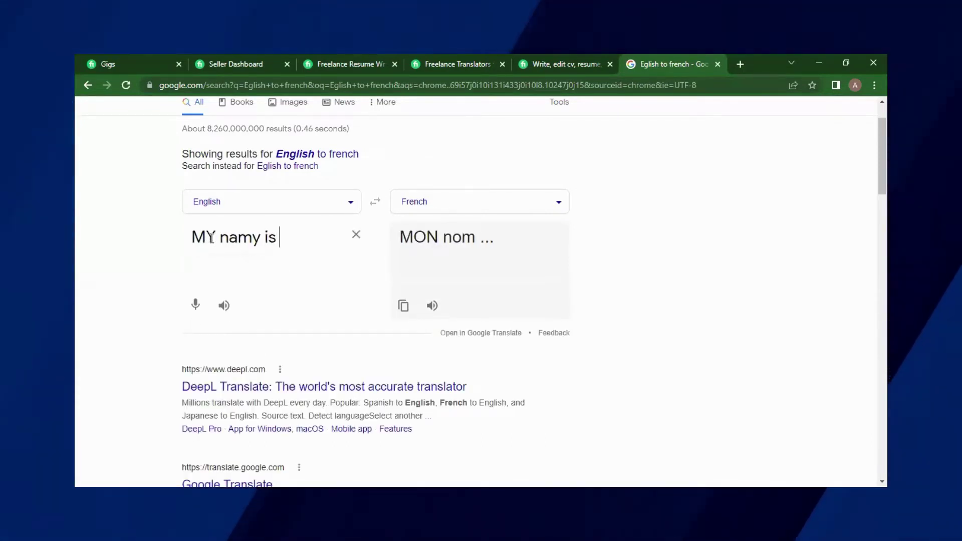
text(quratu)
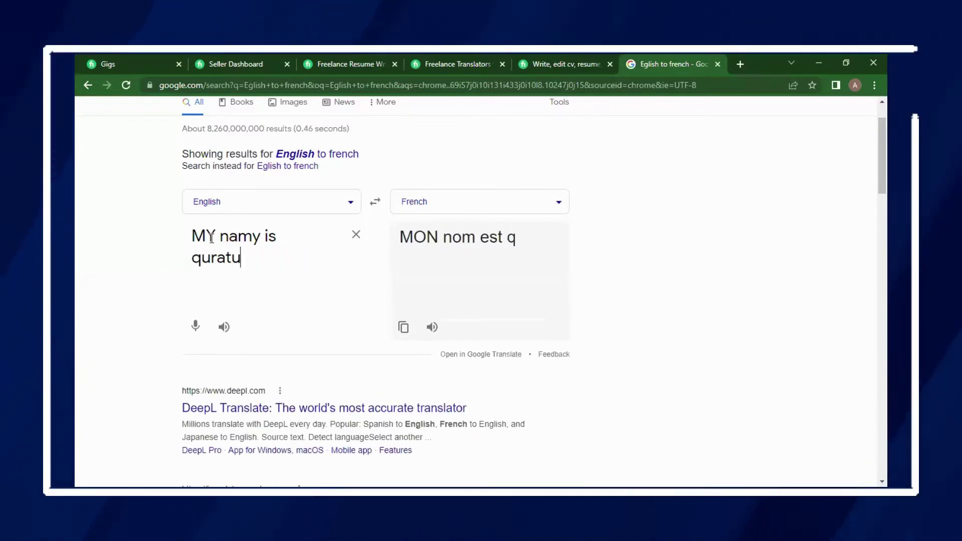
text(lain)
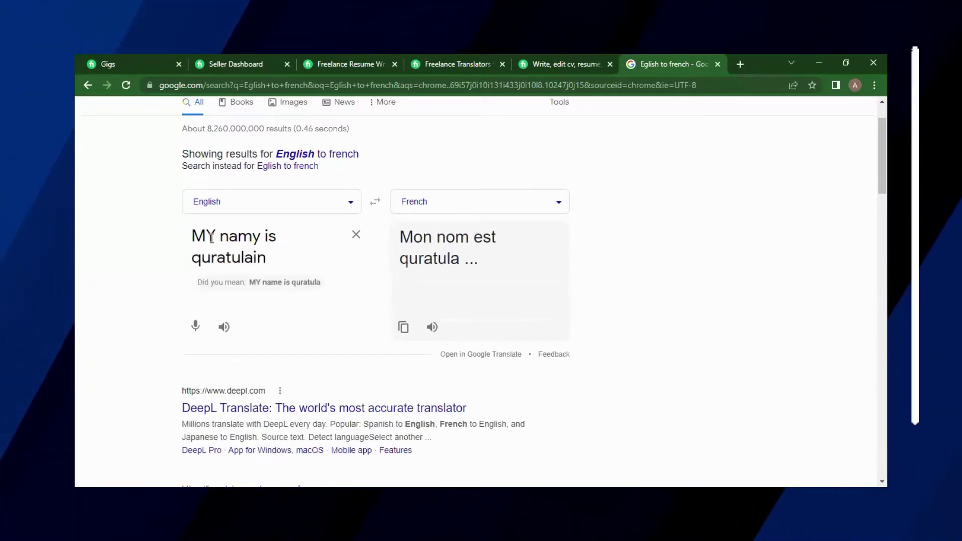
drag(205, 237, 211, 238)
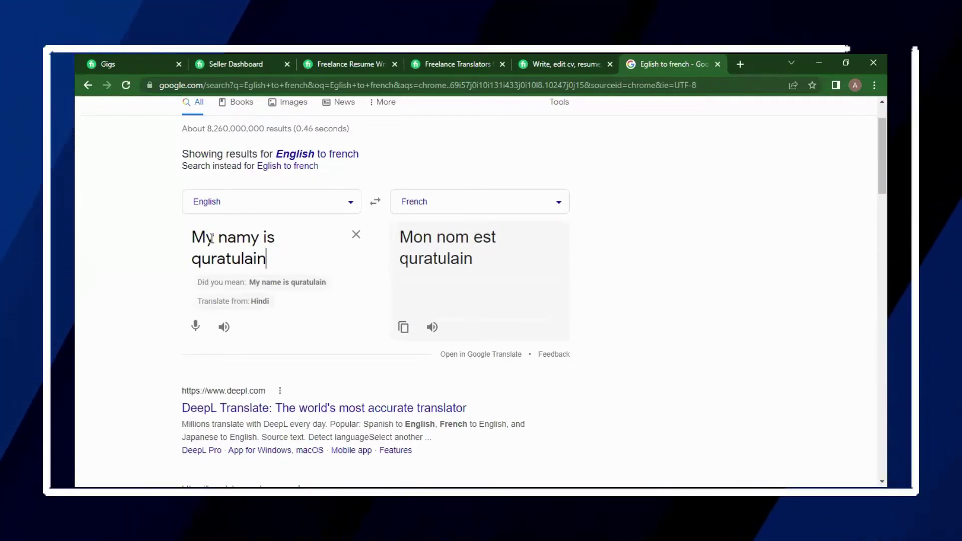
text(.)
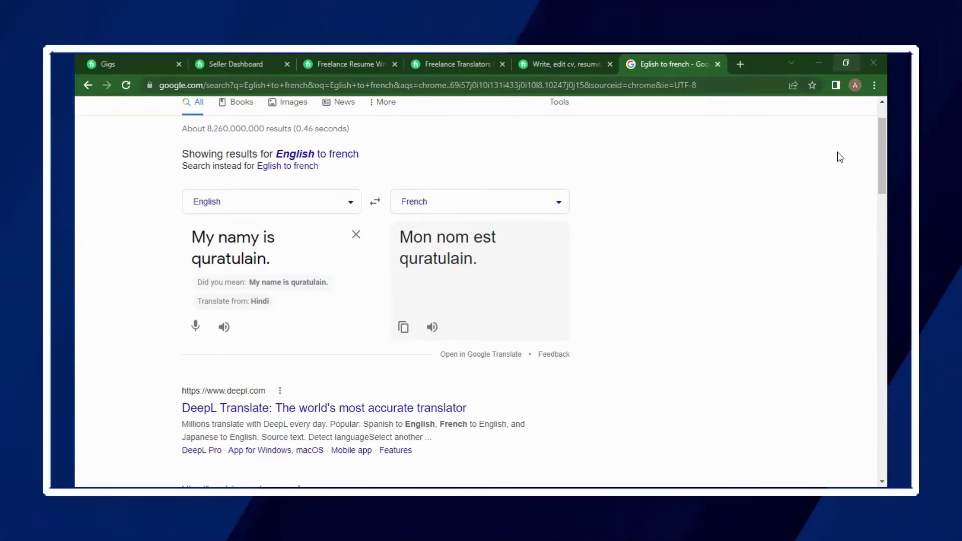
- Return to the Fiverr gig page for CV, resume and cover letter writing and maximize the browser window
key(ctrl+a)
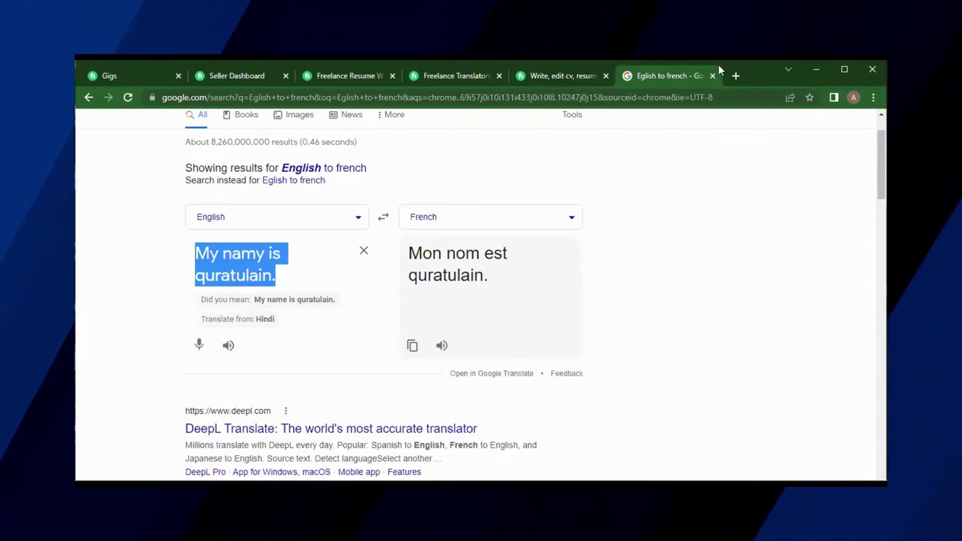
key(ctrl+shift+Tab)
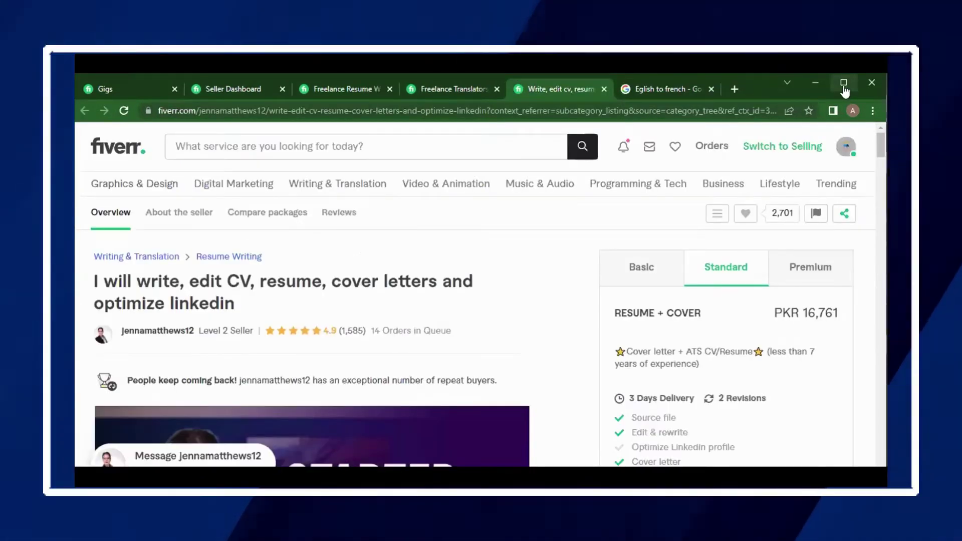
click(843, 83)
- Open the Book & eBook Writing listings in the Writing & Translation category
mouse_move(345, 155)
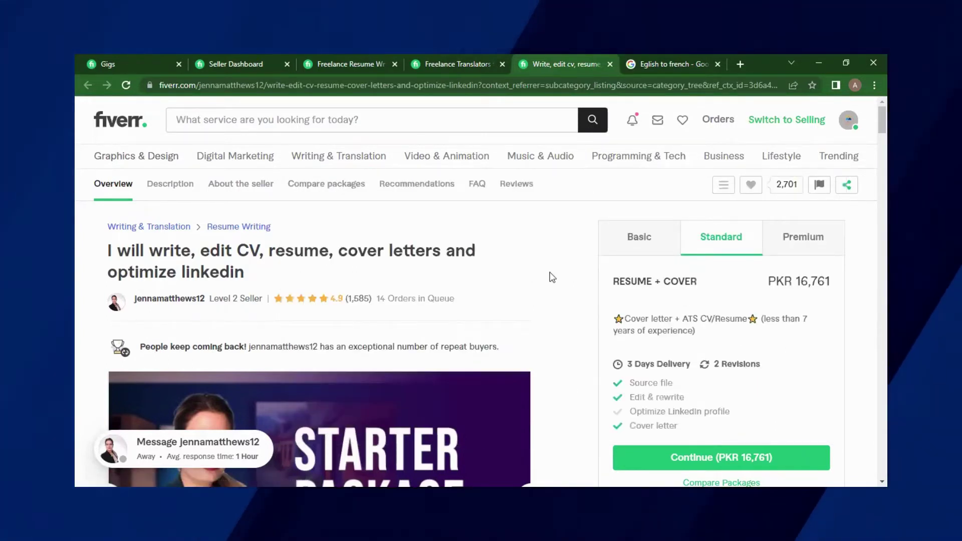
mouse_move(440, 430)
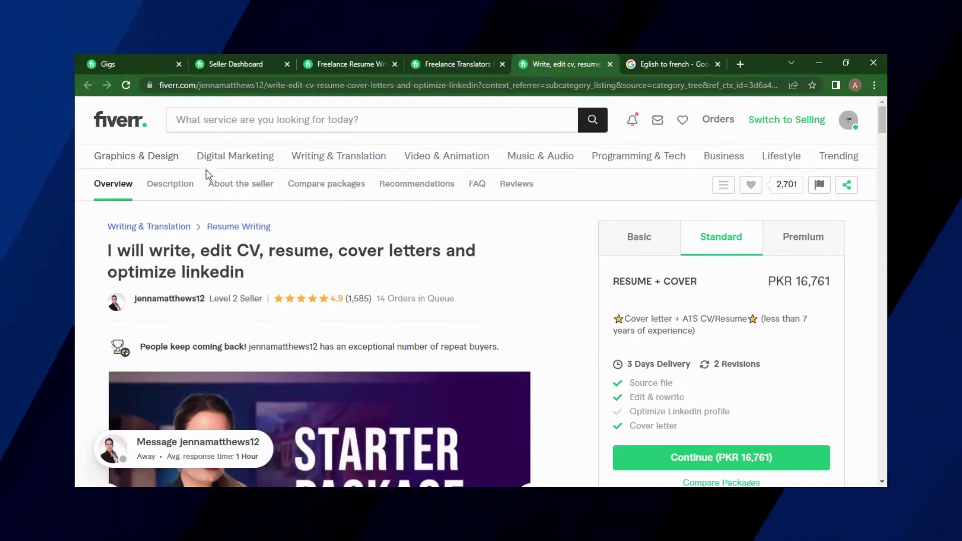
mouse_move(323, 151)
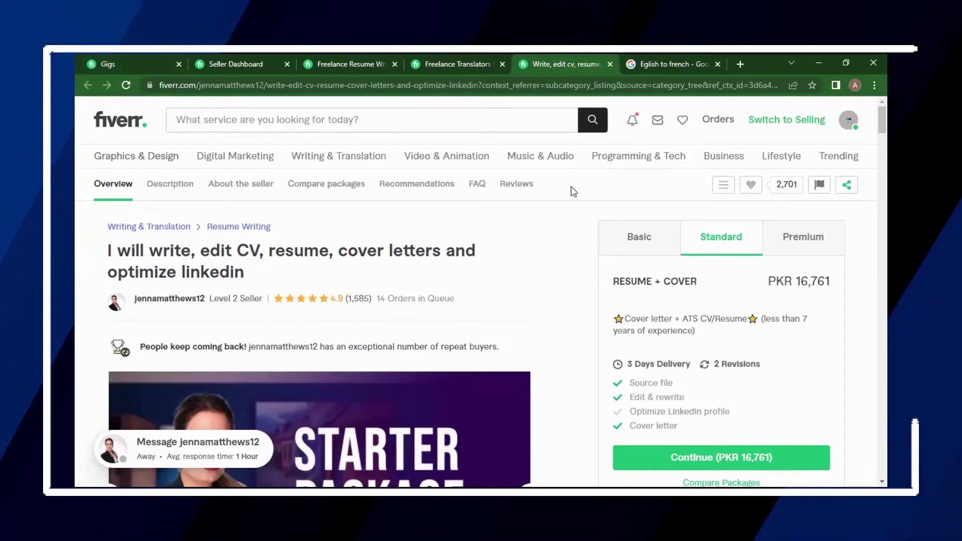
mouse_move(351, 159)
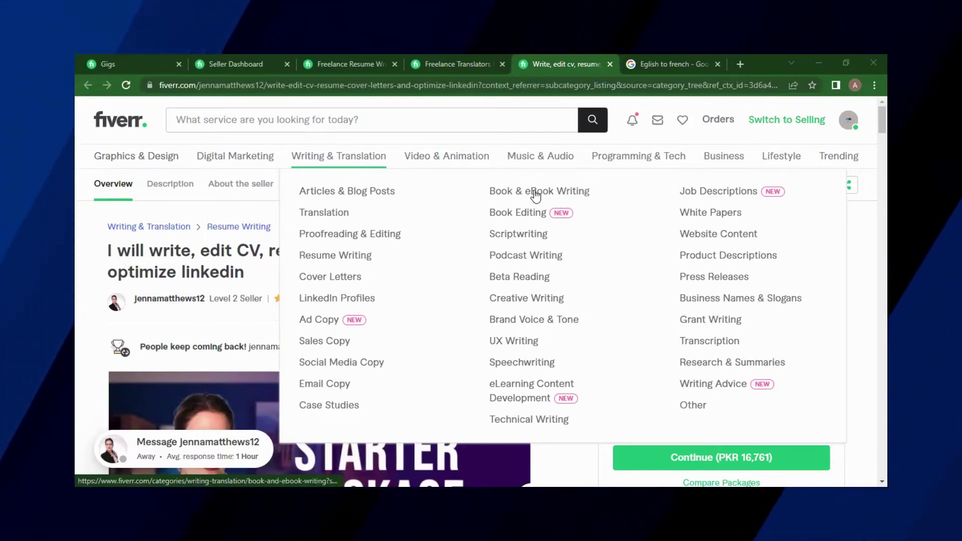
click(535, 194)
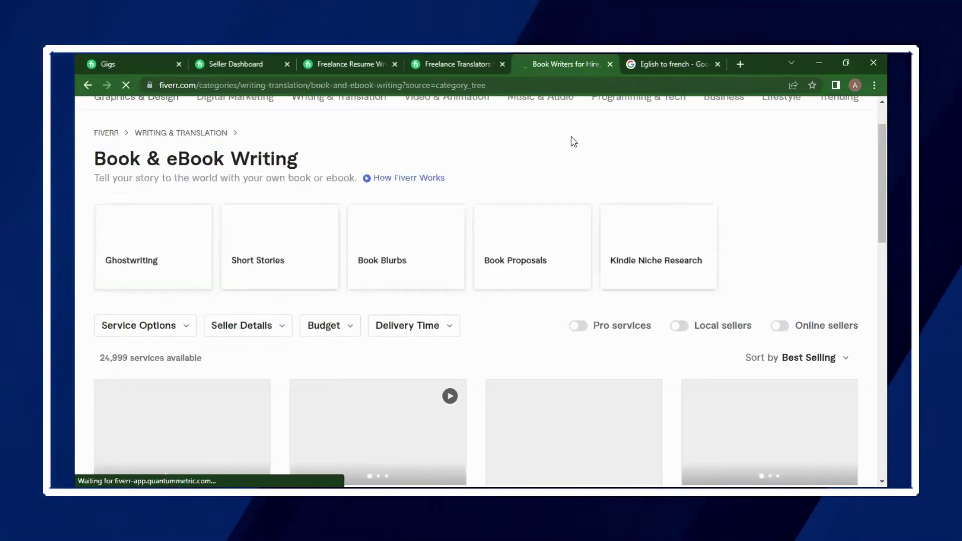
- Compare the ratings, seller levels and starting prices of the book and ebook writing gigs in the first rows
scroll(574, 141, down, 1)
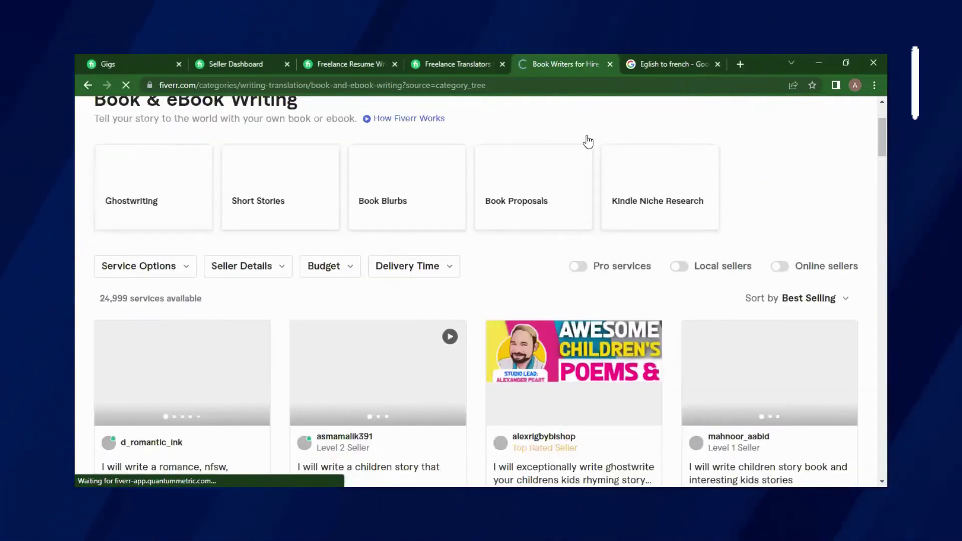
scroll(588, 142, down, 1)
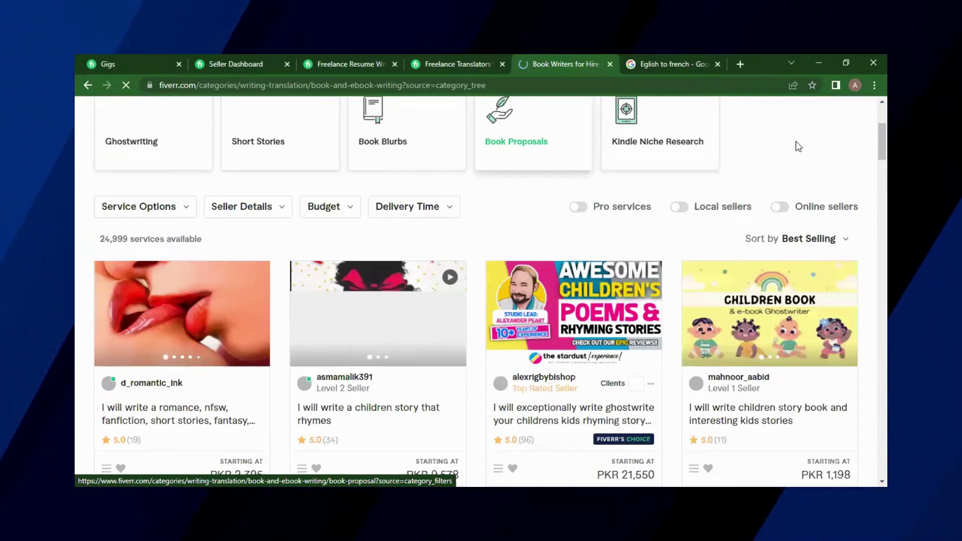
scroll(797, 146, down, 7)
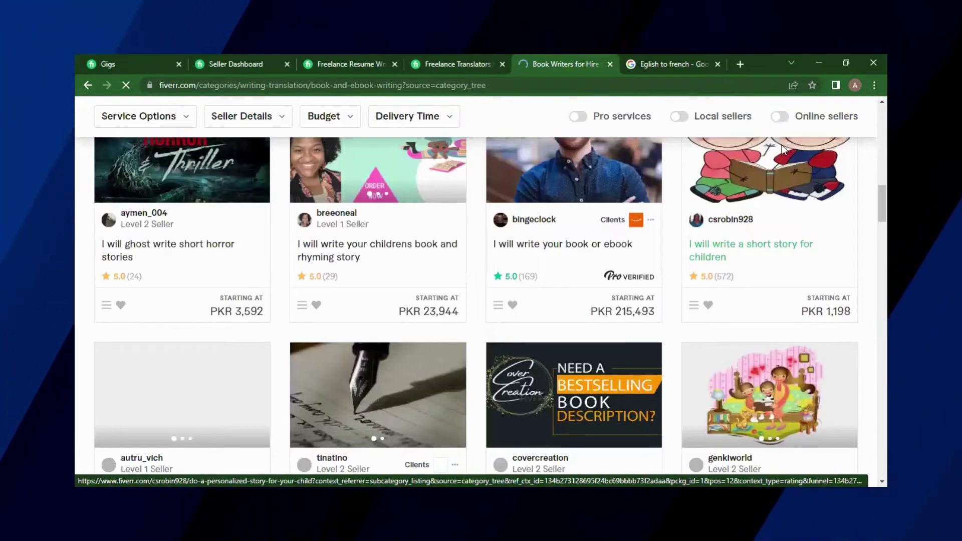
scroll(784, 150, up, 1)
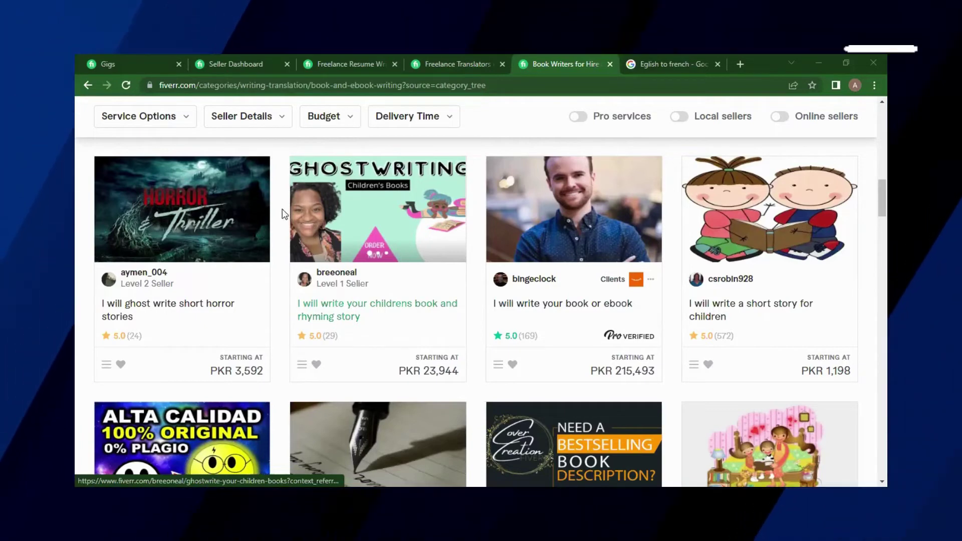
scroll(338, 276, down, 1)
- Open the children's book and rhyming story ghostwriting gig and examine its Basic package, customer review and description
click(358, 246)
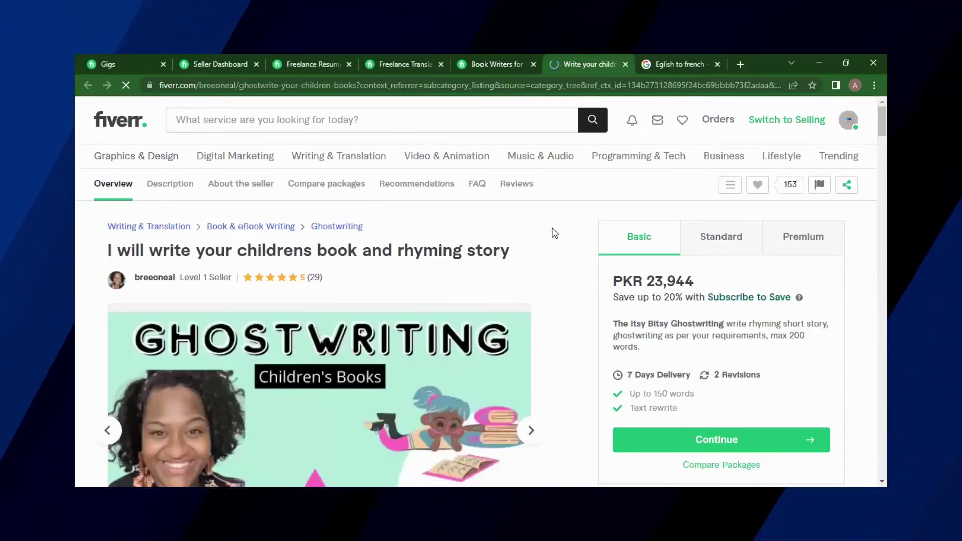
scroll(554, 233, down, 2)
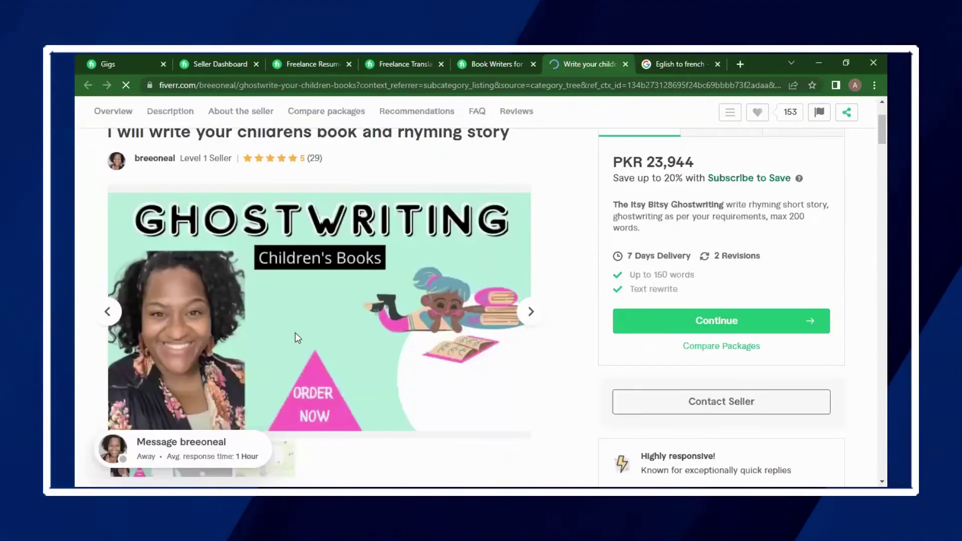
scroll(295, 332, down, 3)
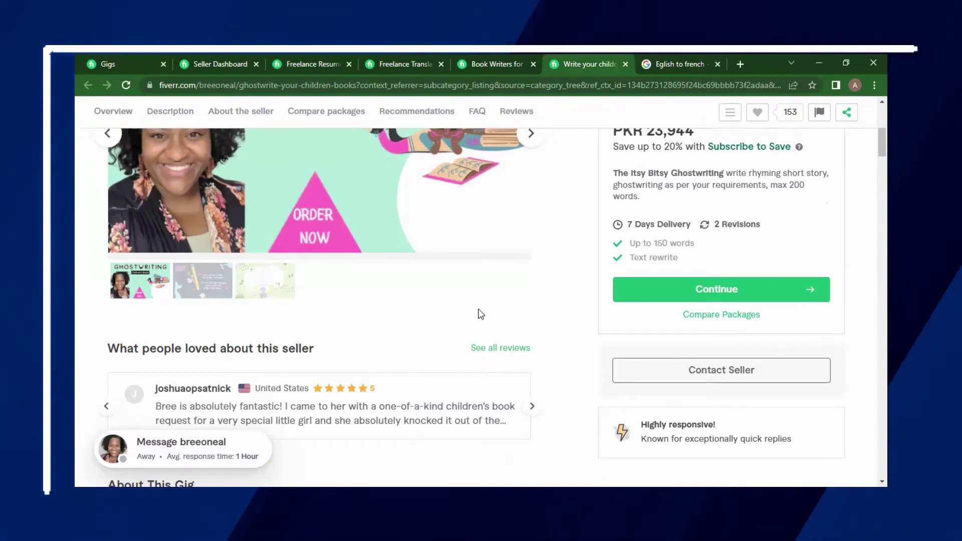
scroll(513, 314, down, 3)
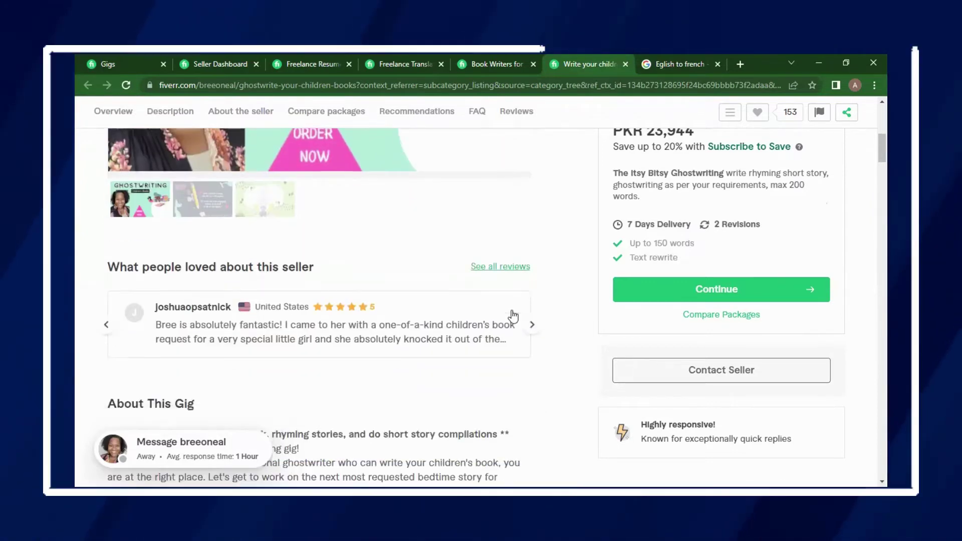
scroll(559, 292, down, 1)
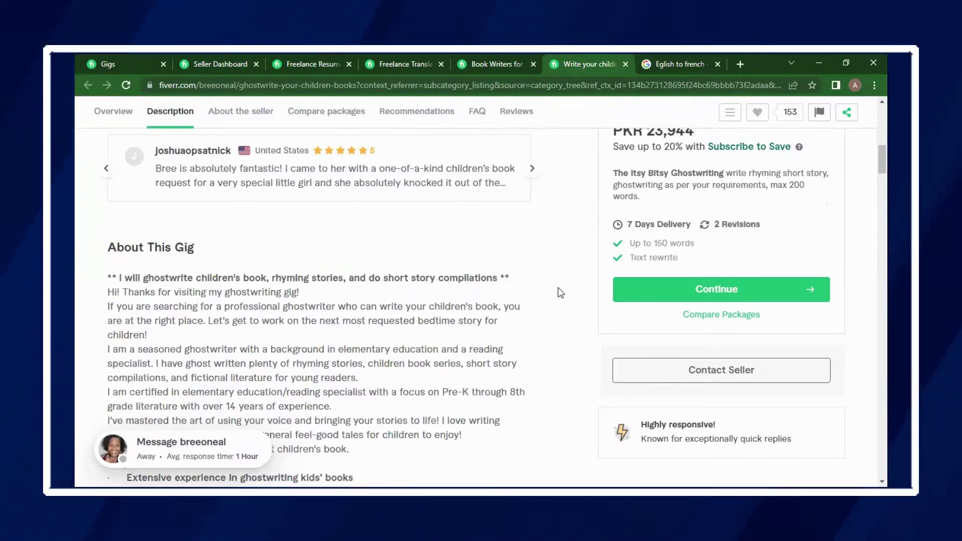
scroll(533, 297, down, 2)
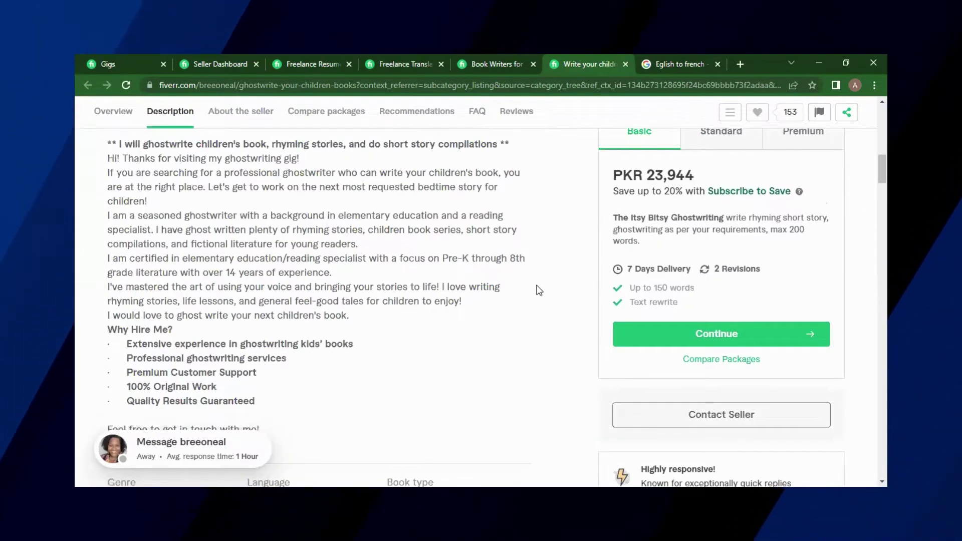
scroll(538, 290, up, 4)
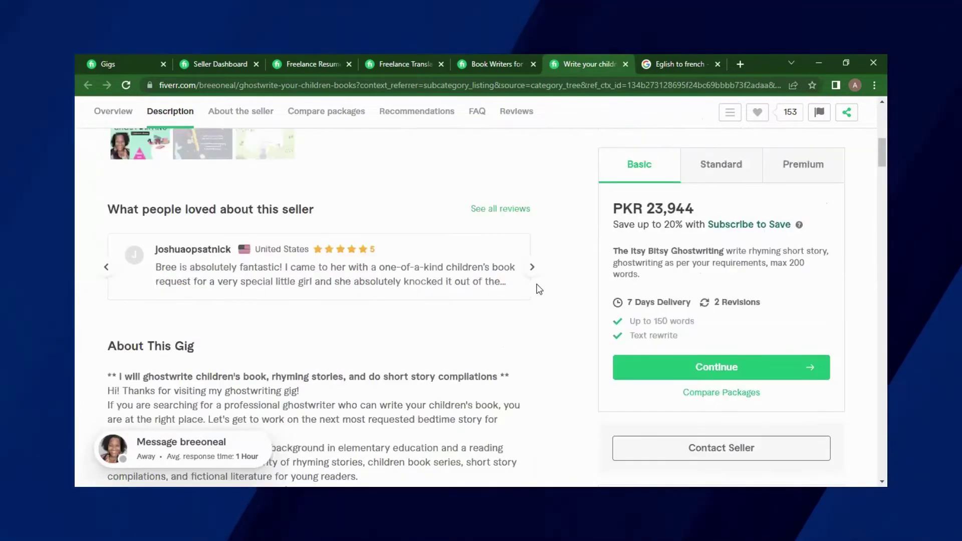
- Examine the title, gallery images and Basic package of the children's book ghostwriting gig
scroll(538, 289, up, 5)
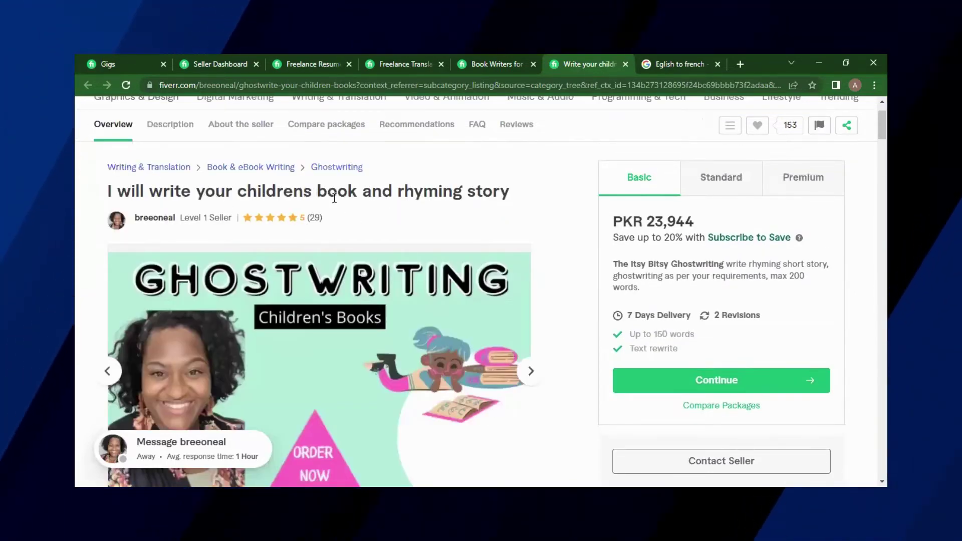
scroll(542, 284, down, 1)
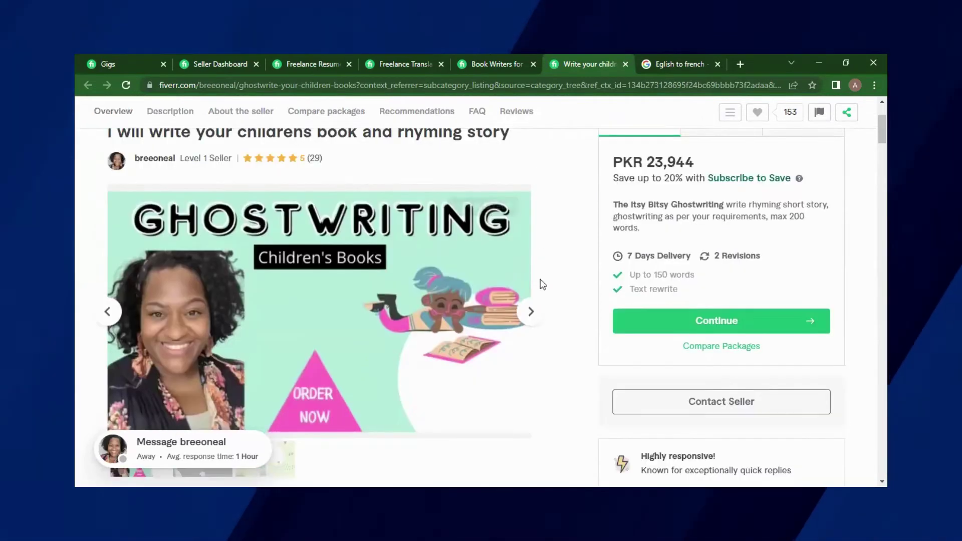
click(536, 313)
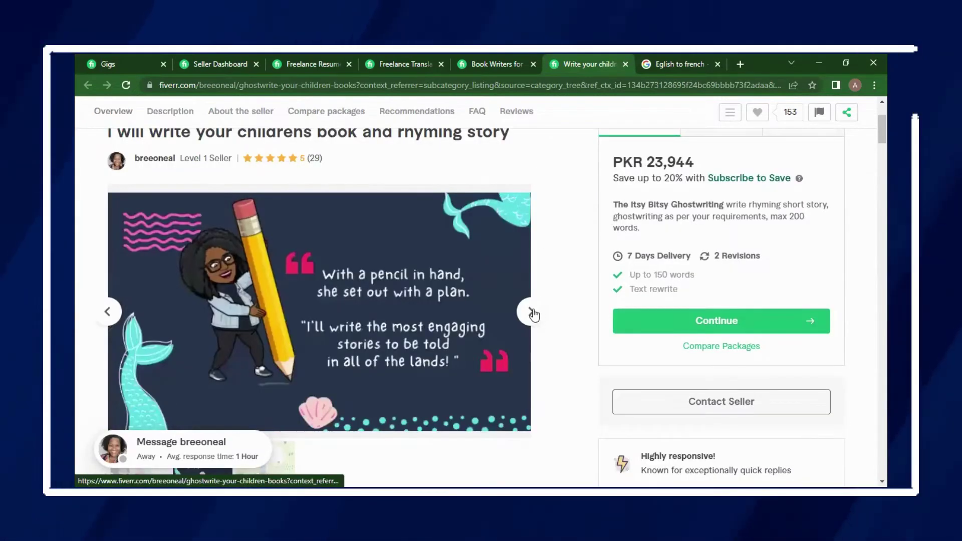
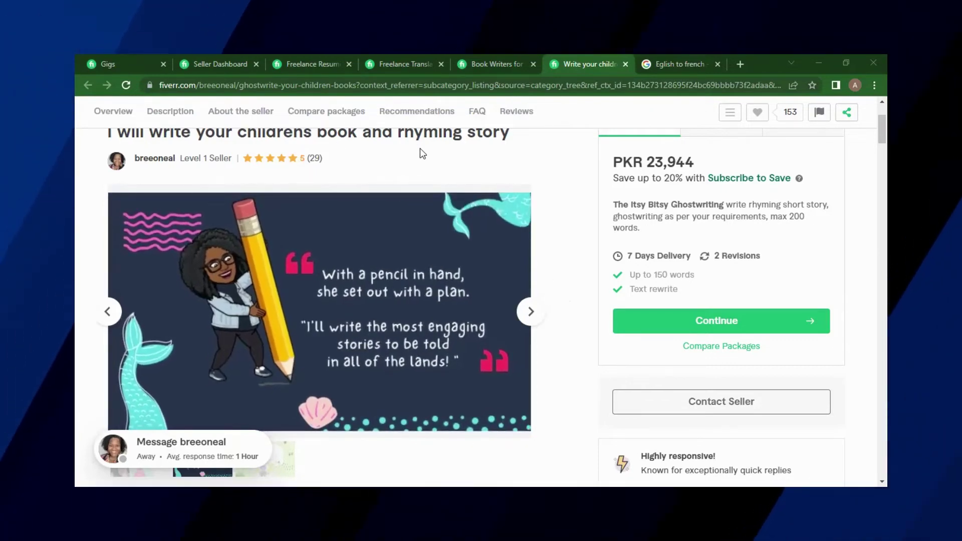
scroll(484, 186, up, 3)
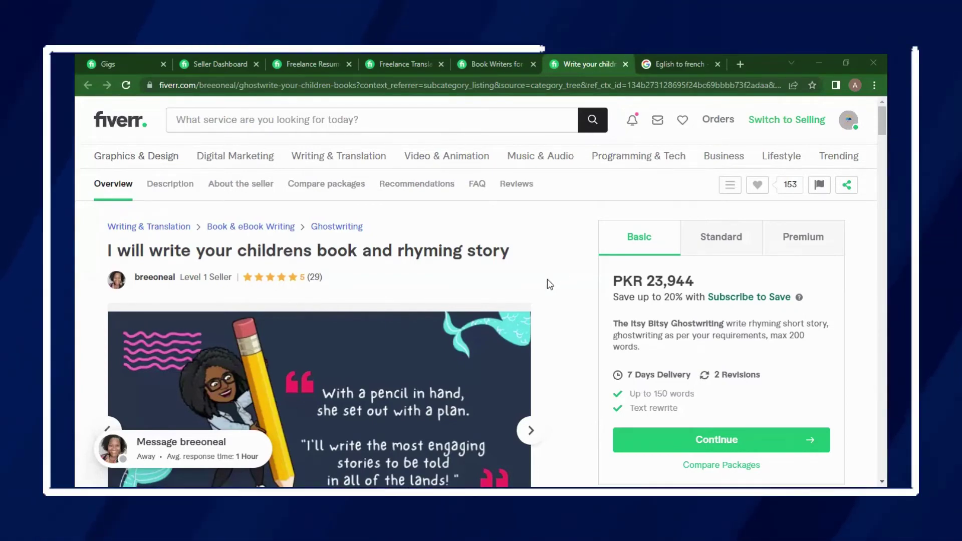
scroll(547, 280, down, 2)
scroll(559, 231, up, 2)
- Examine the full list of services offered in the Writing & Translation category
mouse_move(338, 157)
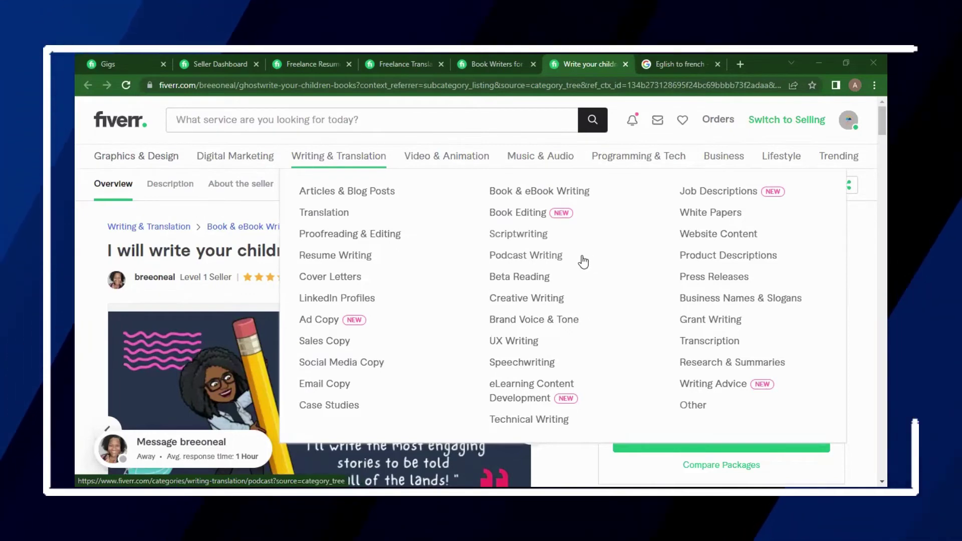
scroll(580, 261, down, 1)
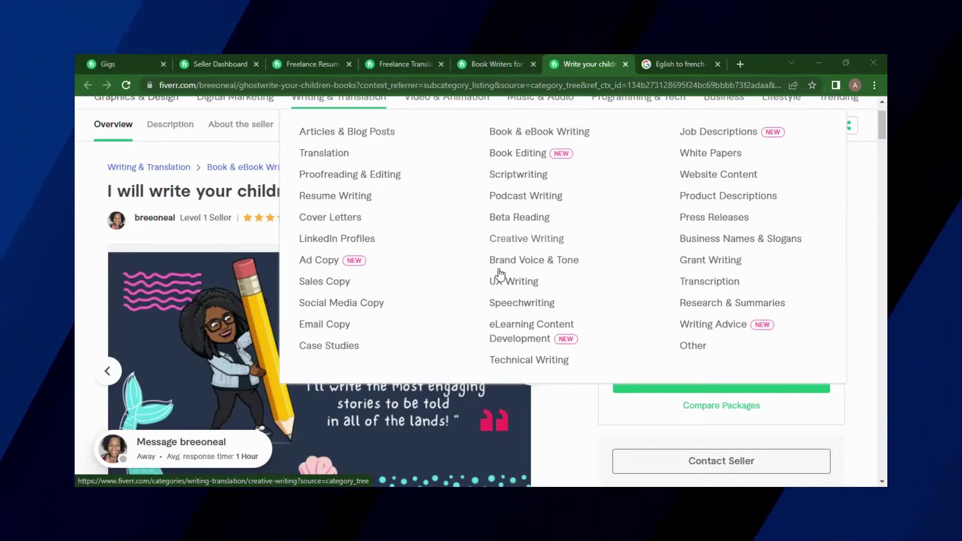
scroll(541, 296, down, 1)
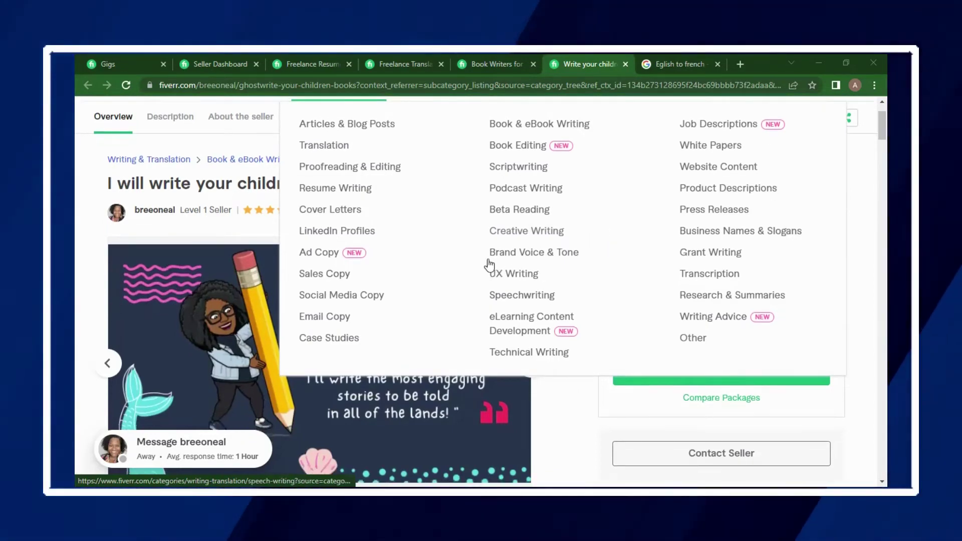
scroll(480, 265, down, 1)
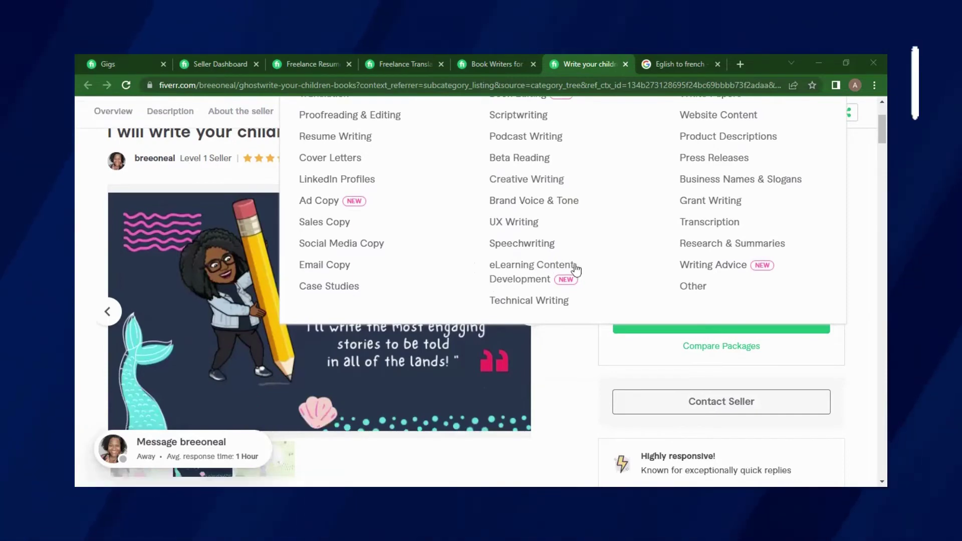
scroll(616, 303, up, 2)
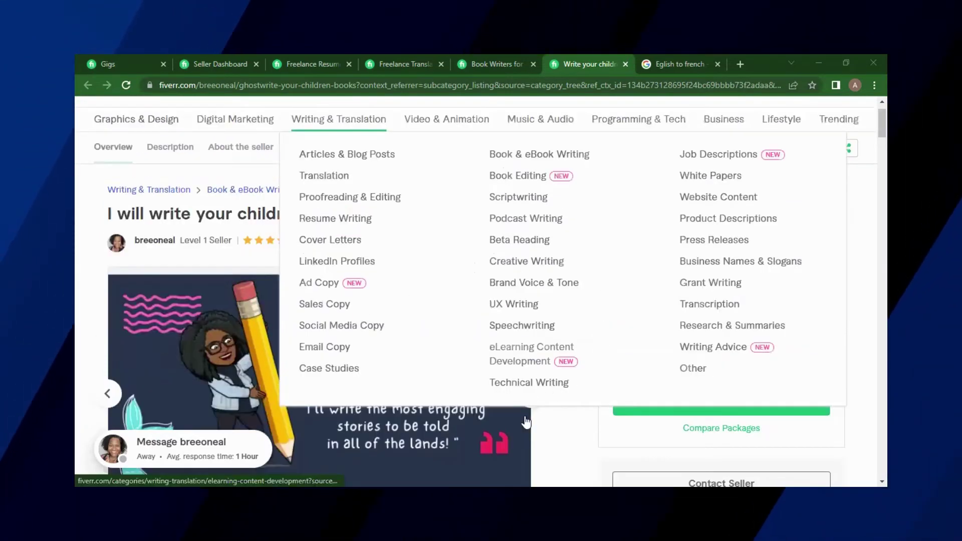
scroll(528, 390, up, 1)
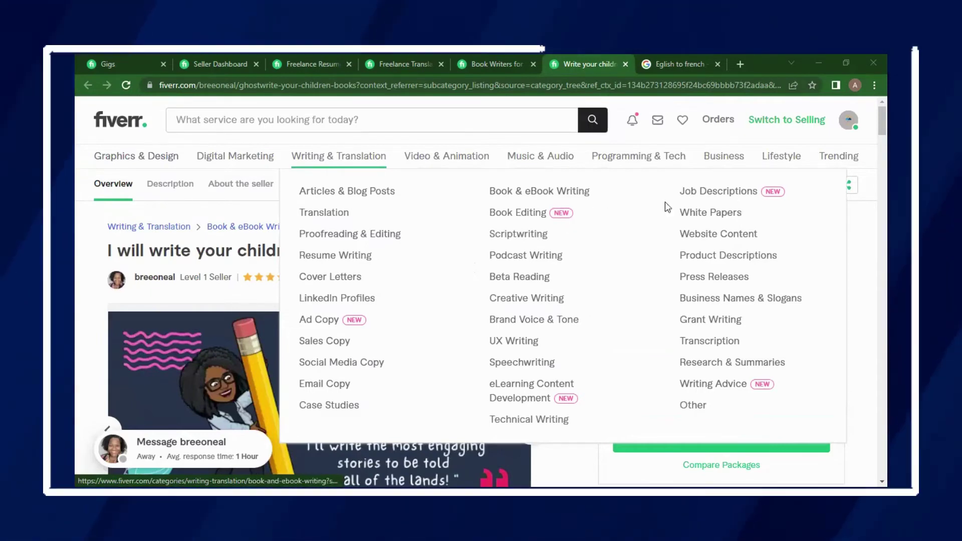
scroll(767, 152, down, 1)
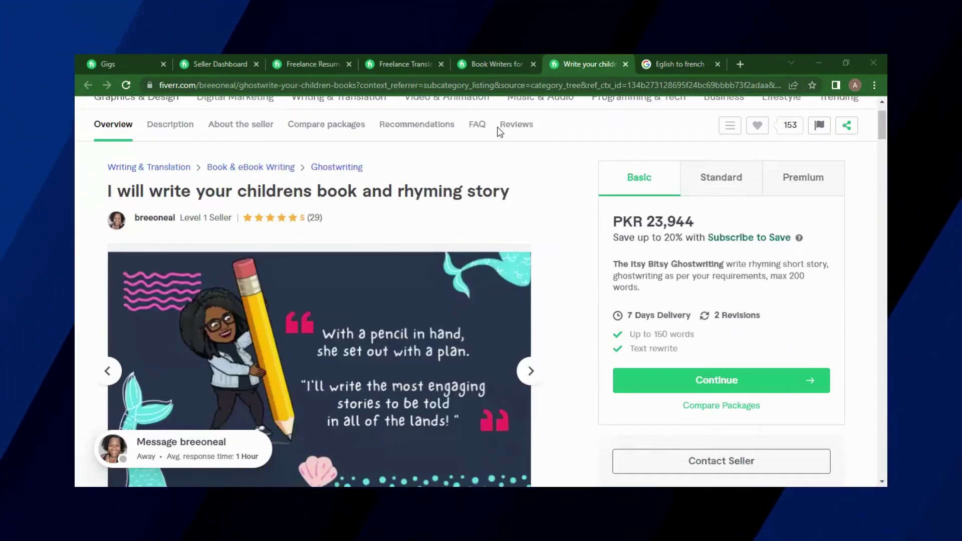
mouse_move(346, 100)
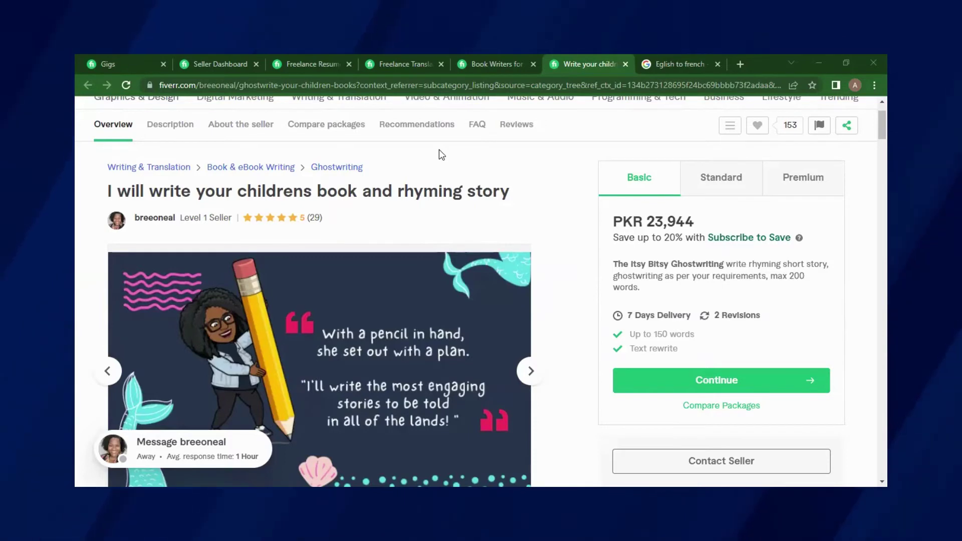
mouse_move(525, 98)
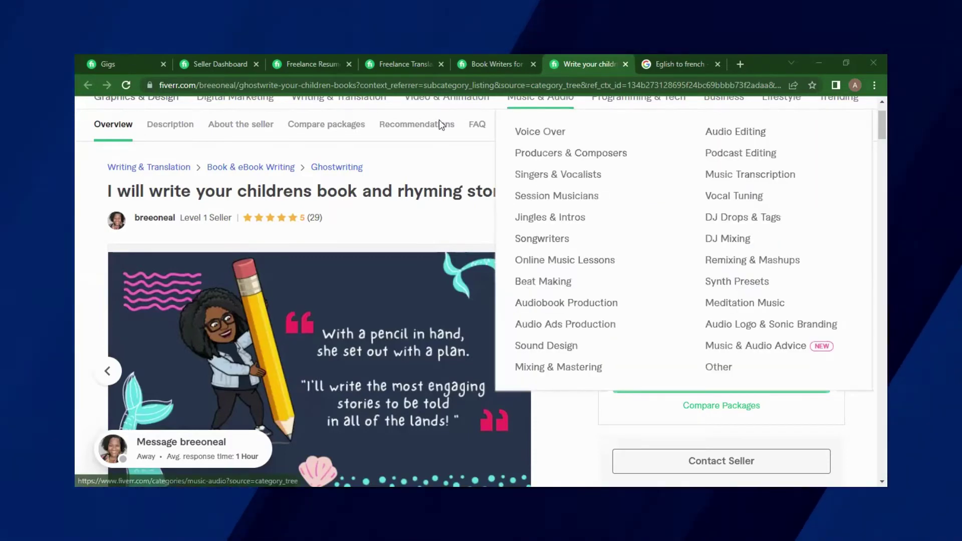
mouse_move(346, 98)
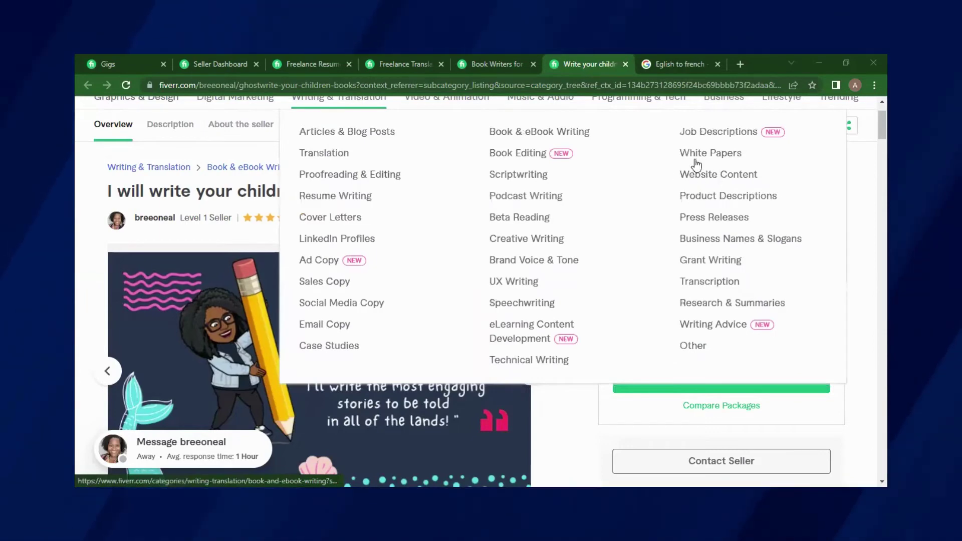
scroll(608, 202, down, 3)
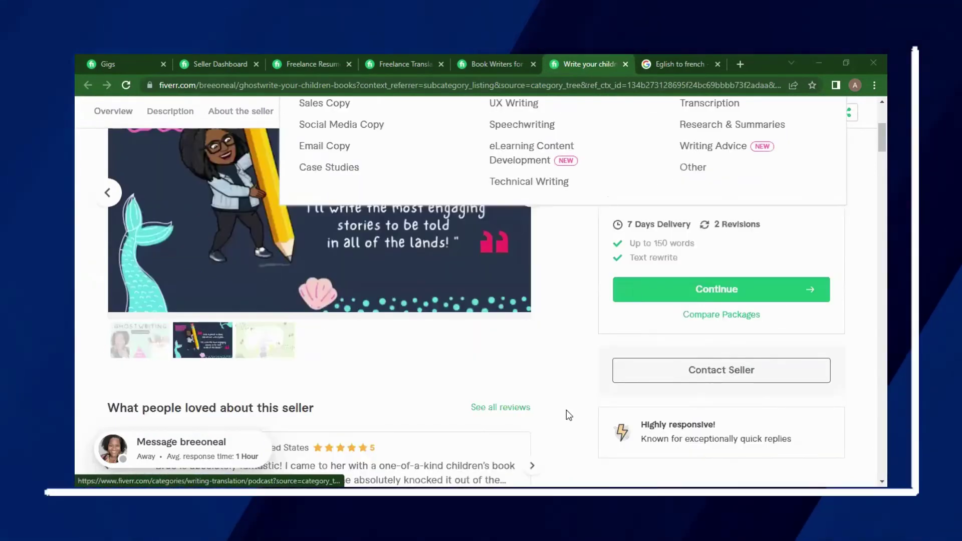
scroll(566, 410, up, 3)
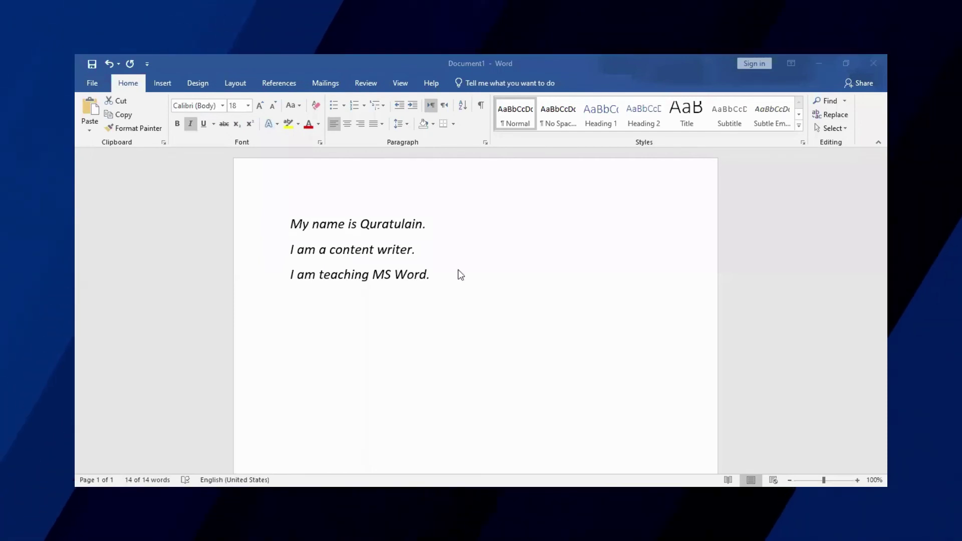
- Switch to the Word document, browse the available fonts for all three sentences and set their font size to 22
click(461, 274)
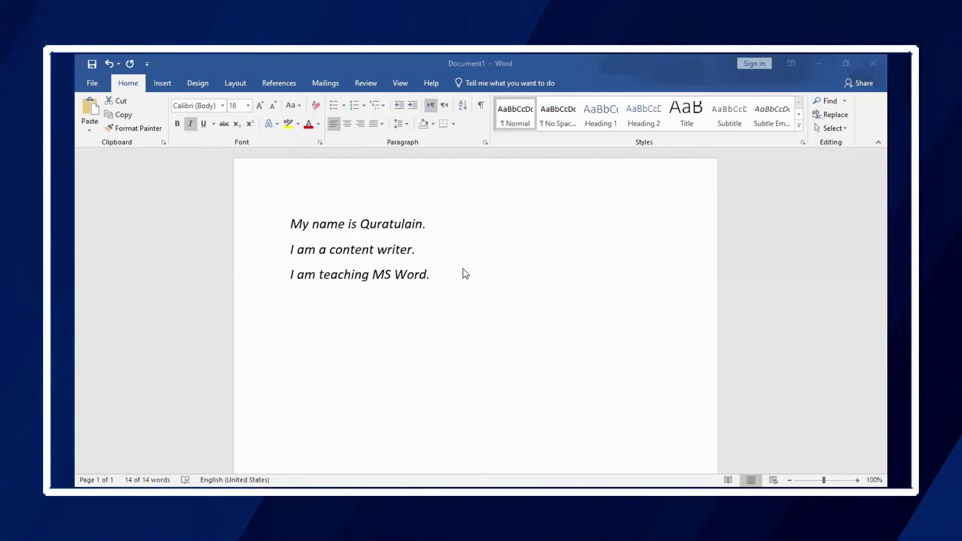
drag(463, 275, 250, 231)
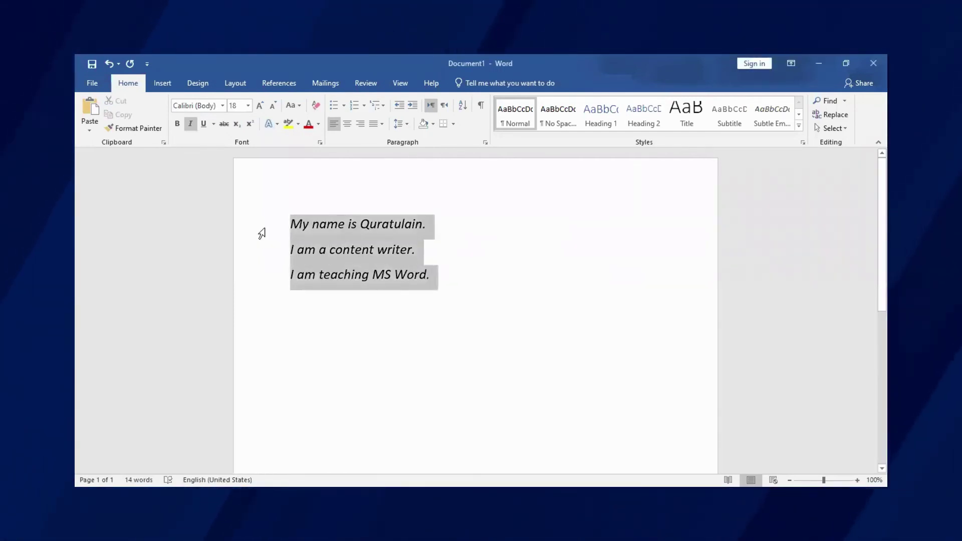
click(222, 105)
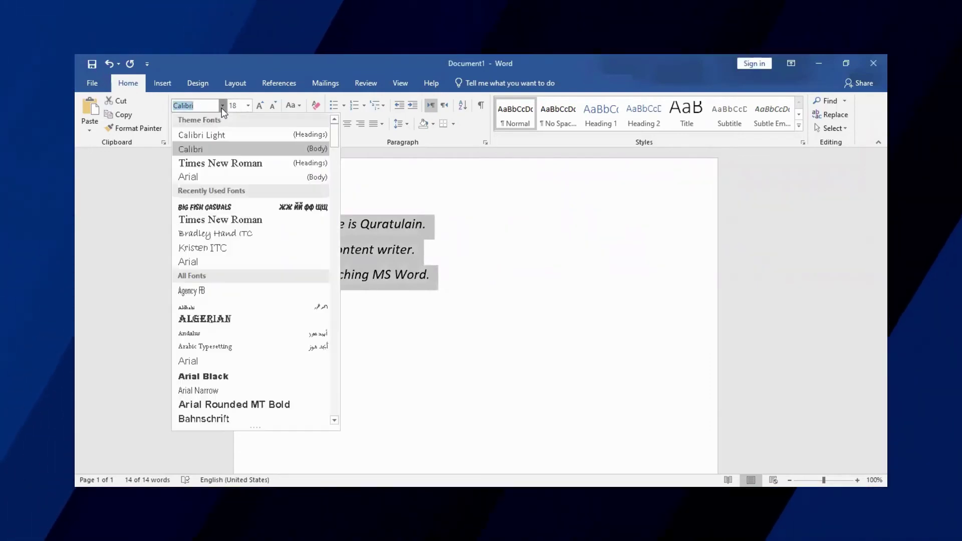
scroll(194, 240, down, 6)
scroll(224, 246, up, 6)
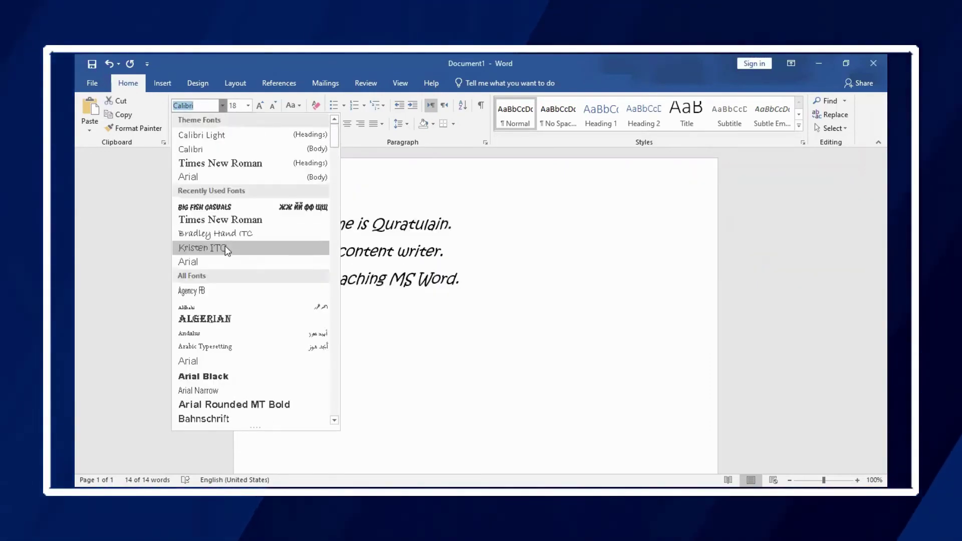
click(247, 105)
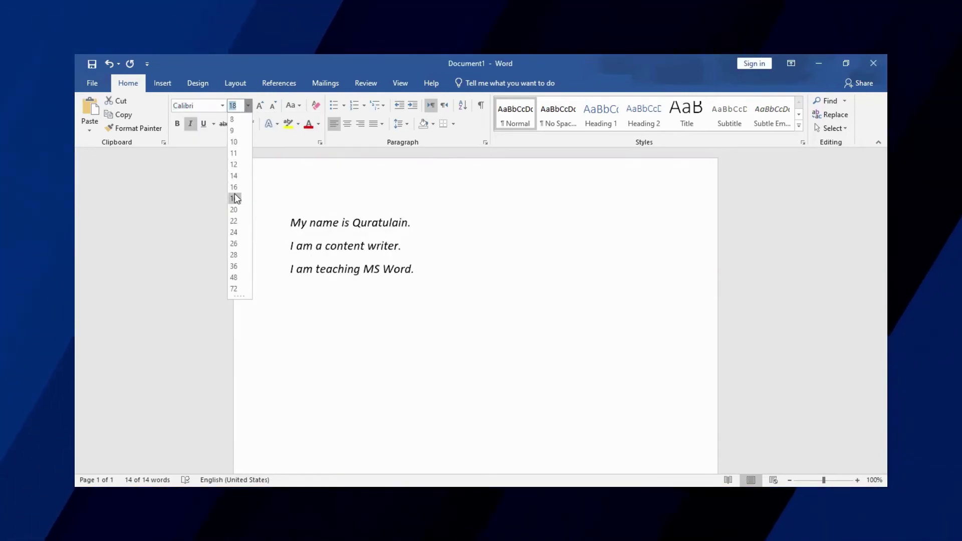
click(233, 221)
triple_click(237, 221)
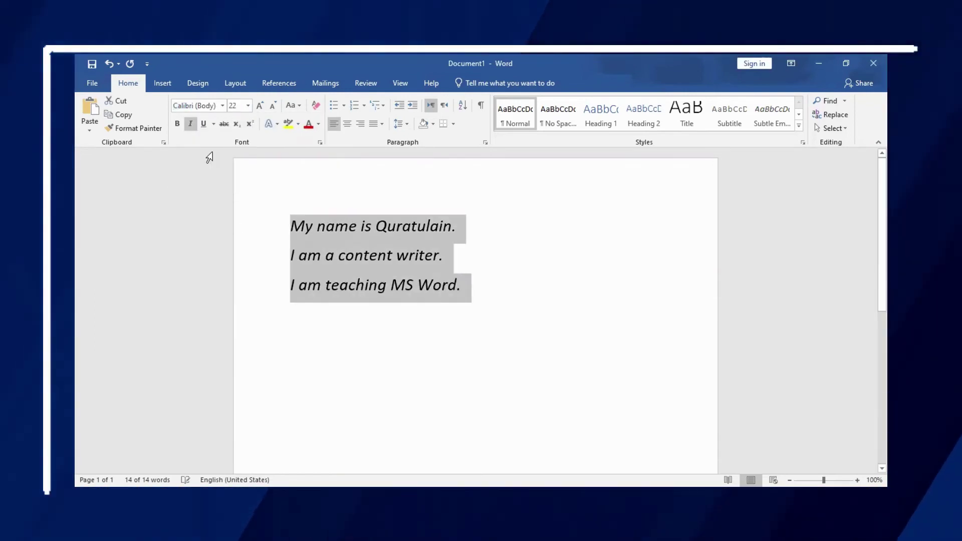
- Try the three sentences with bold turned on and with italics turned off, restoring the original style after each
click(178, 123)
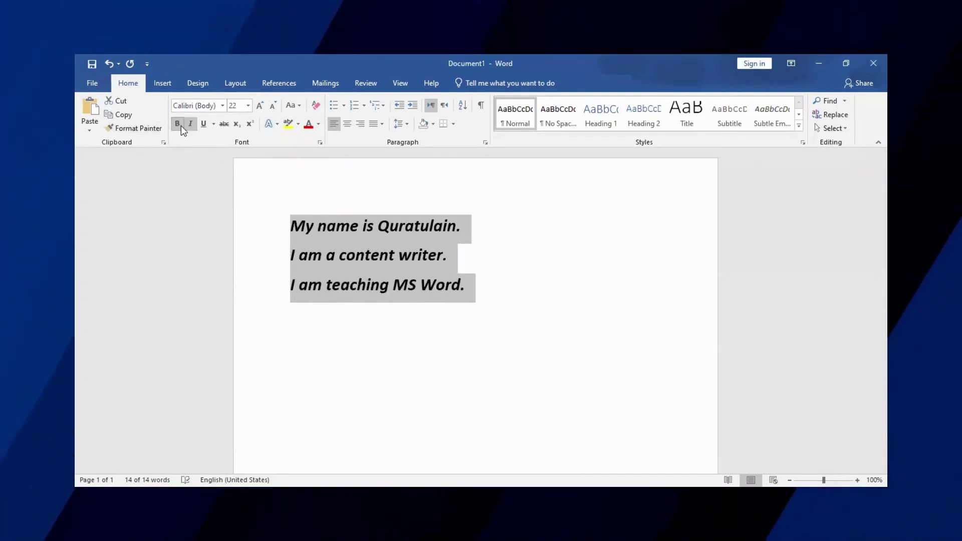
click(181, 125)
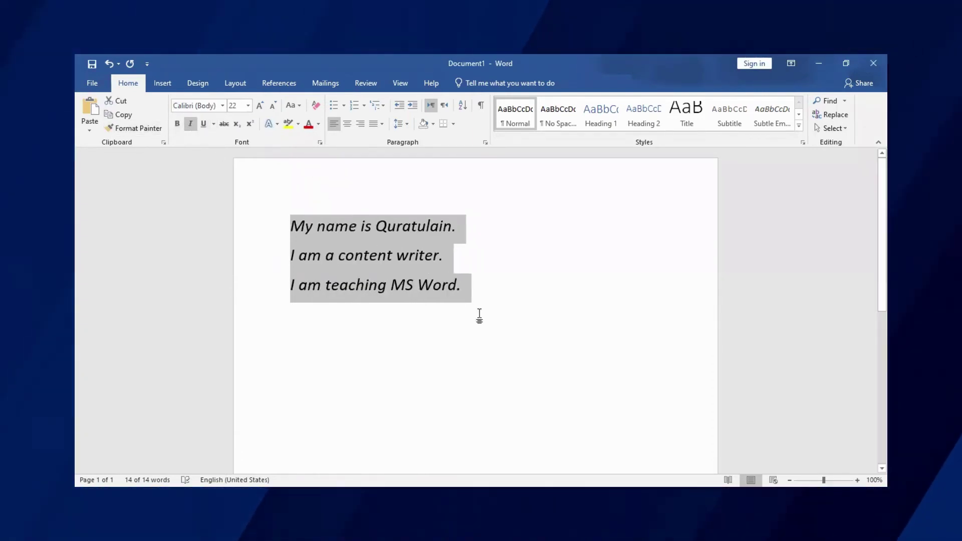
click(190, 125)
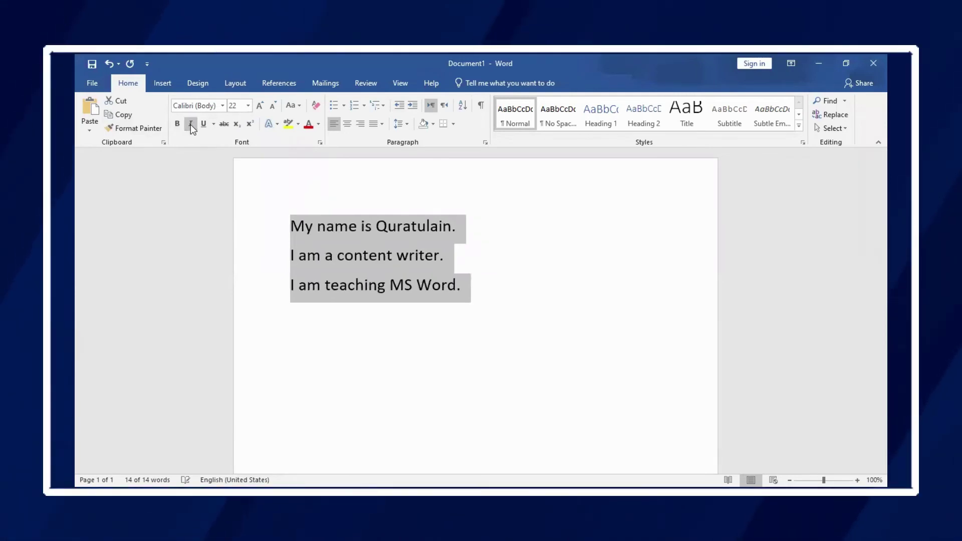
click(191, 124)
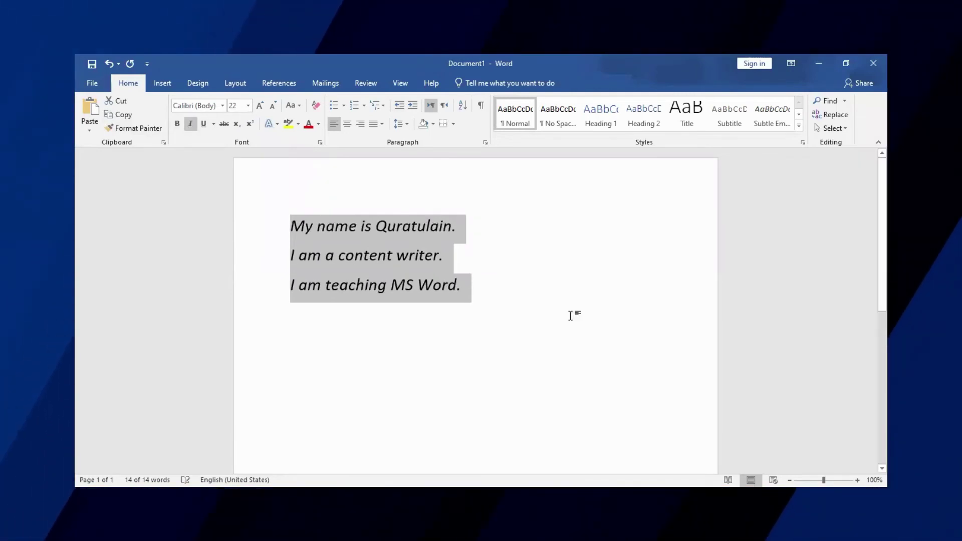
click(550, 266)
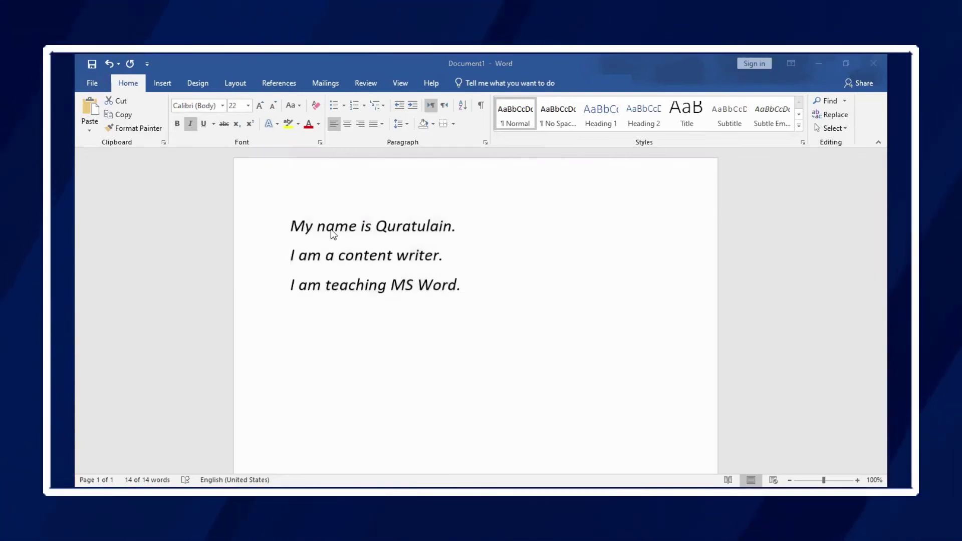
- Apply underline and bold formatting to all three sentences
key(ctrl+a)
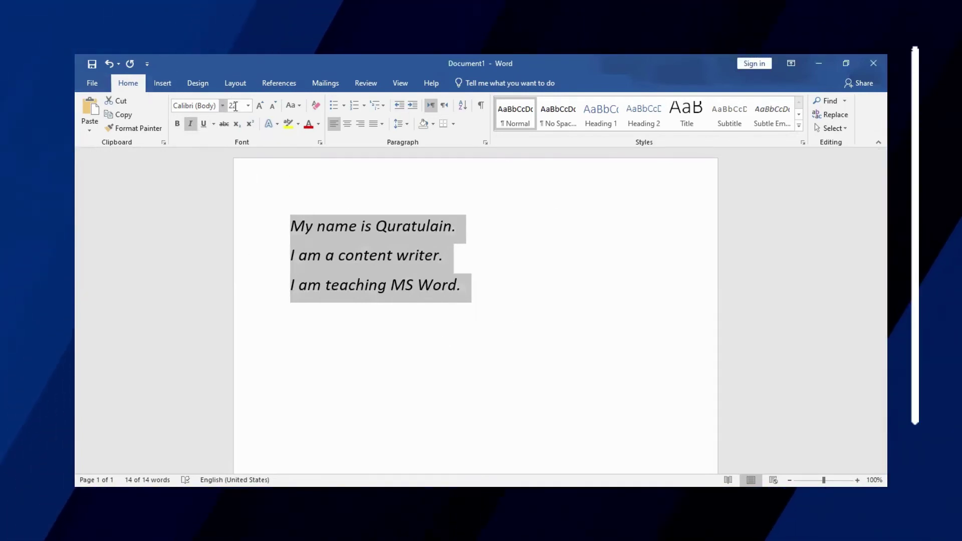
click(203, 124)
click(505, 272)
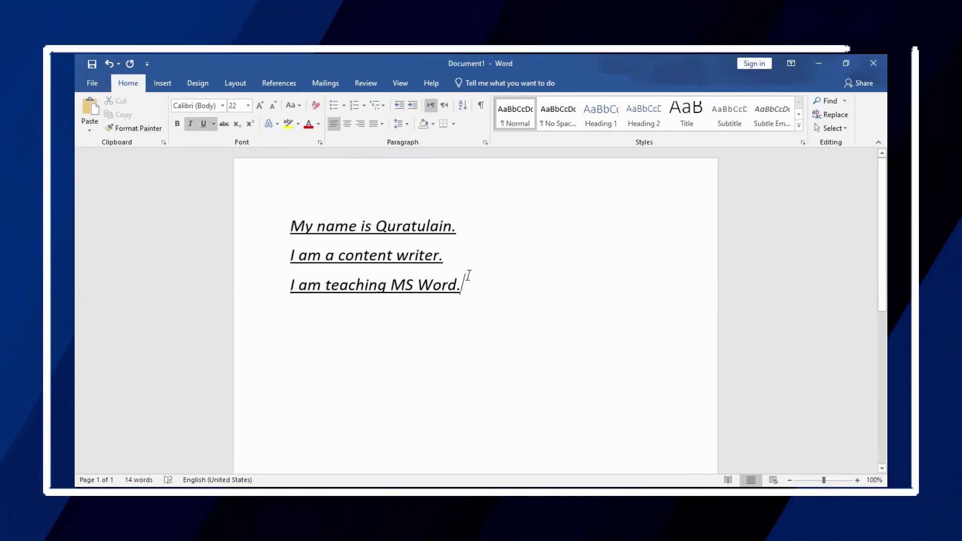
drag(471, 285, 302, 228)
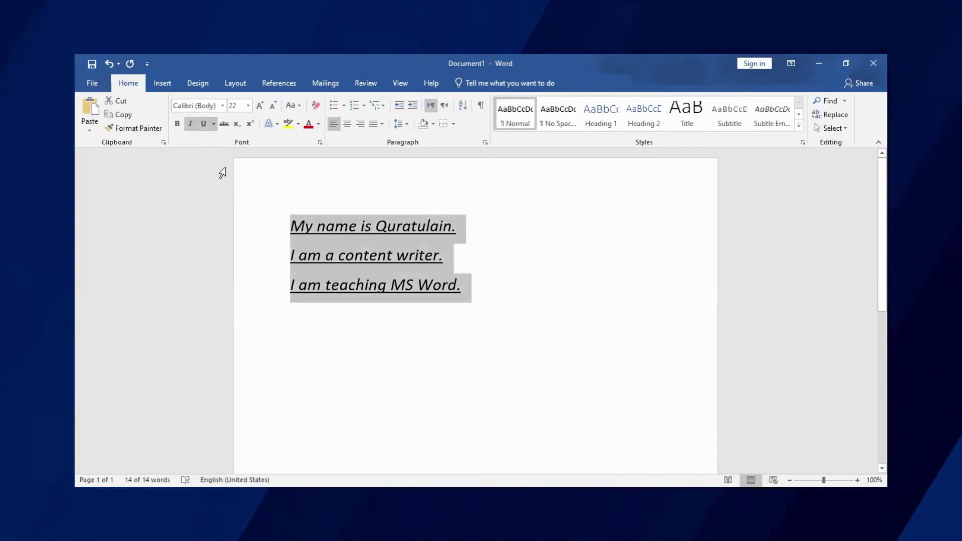
click(178, 125)
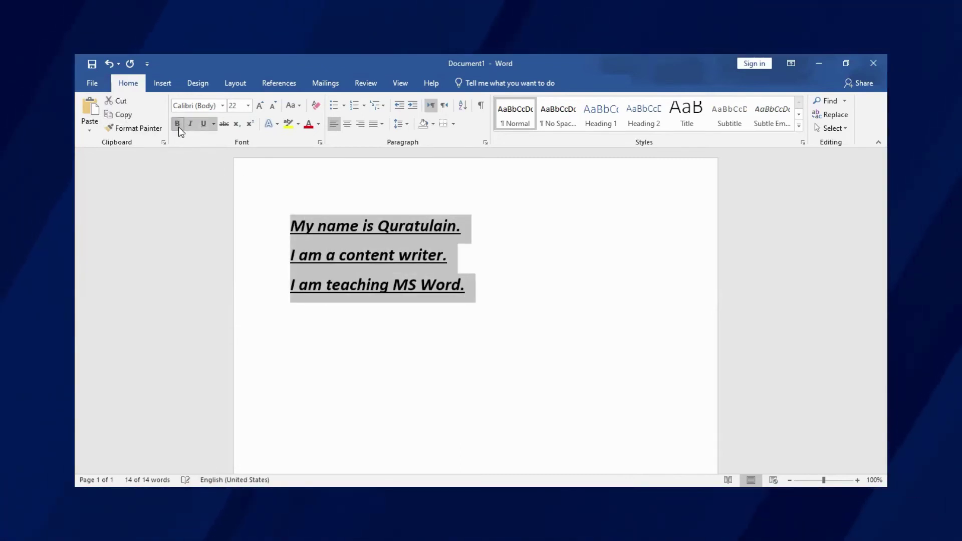
click(497, 285)
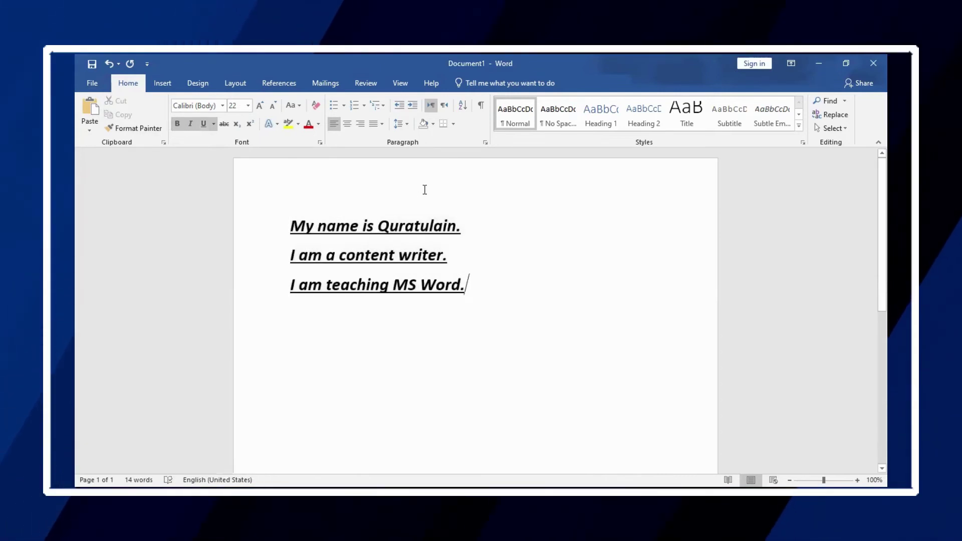
- Remove the italic formatting from the first sentence only
drag(473, 227, 249, 238)
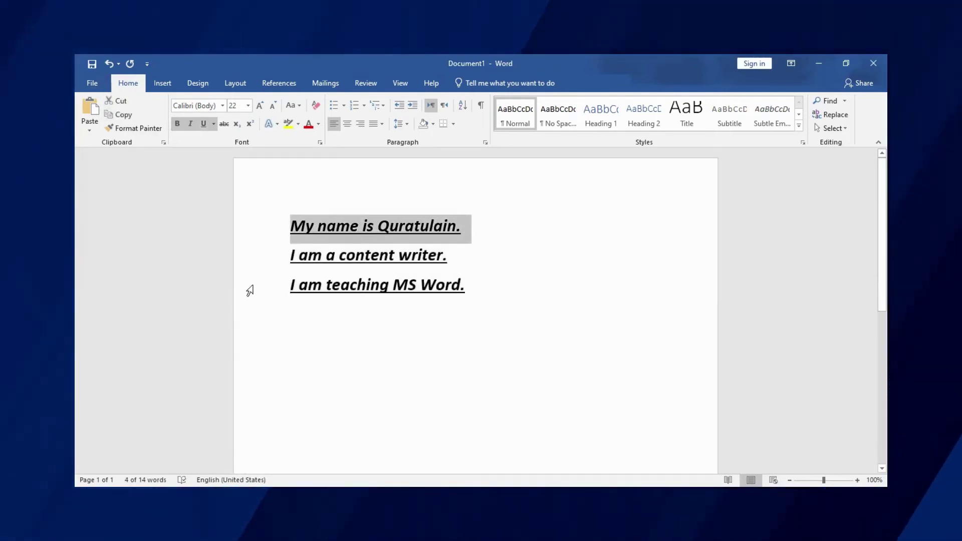
click(190, 122)
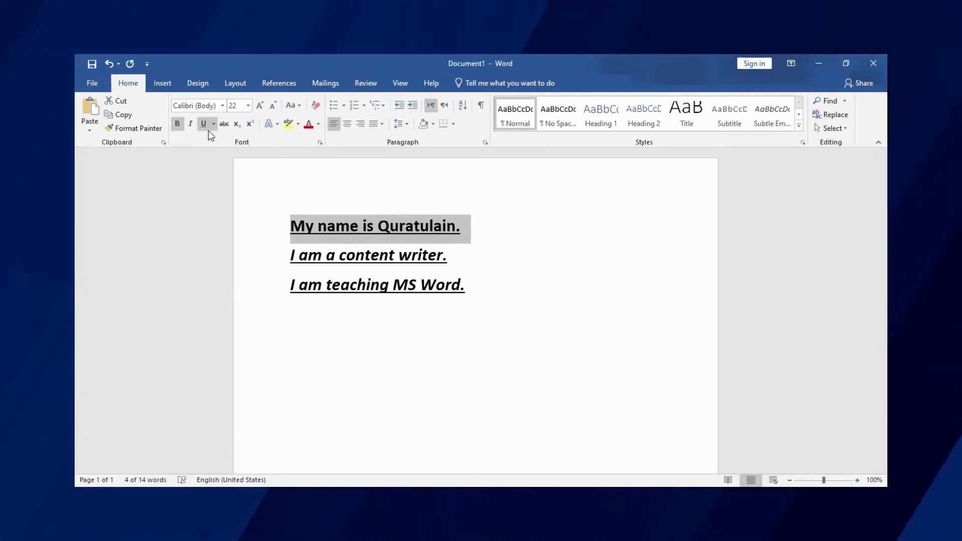
- Try the Big Fish Casual font on the first sentence, and set all three sentences to Times New Roman
click(221, 106)
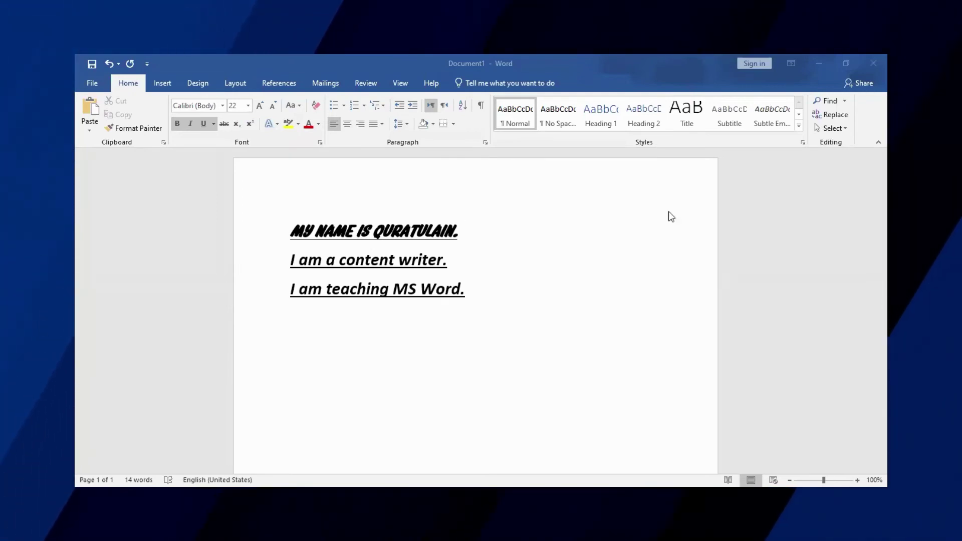
click(453, 235)
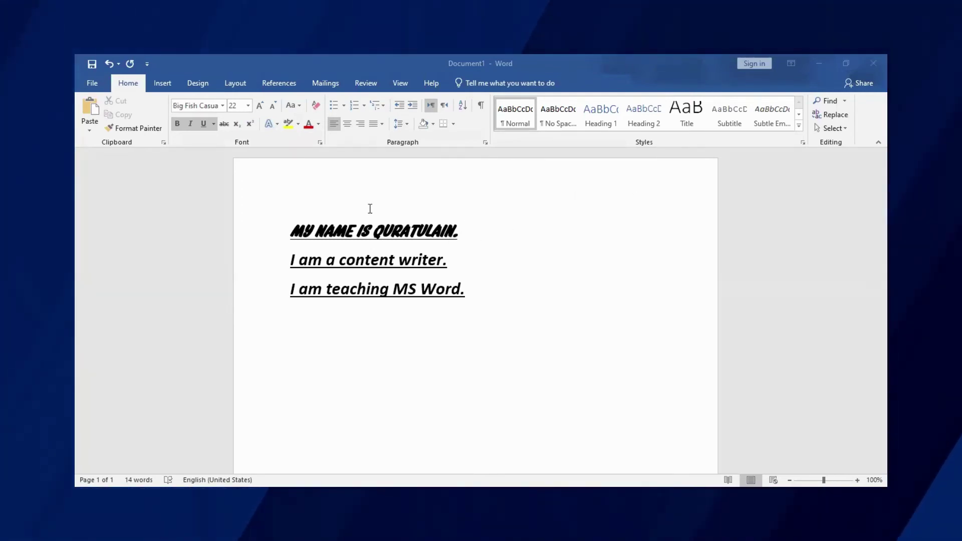
drag(303, 246, 496, 295)
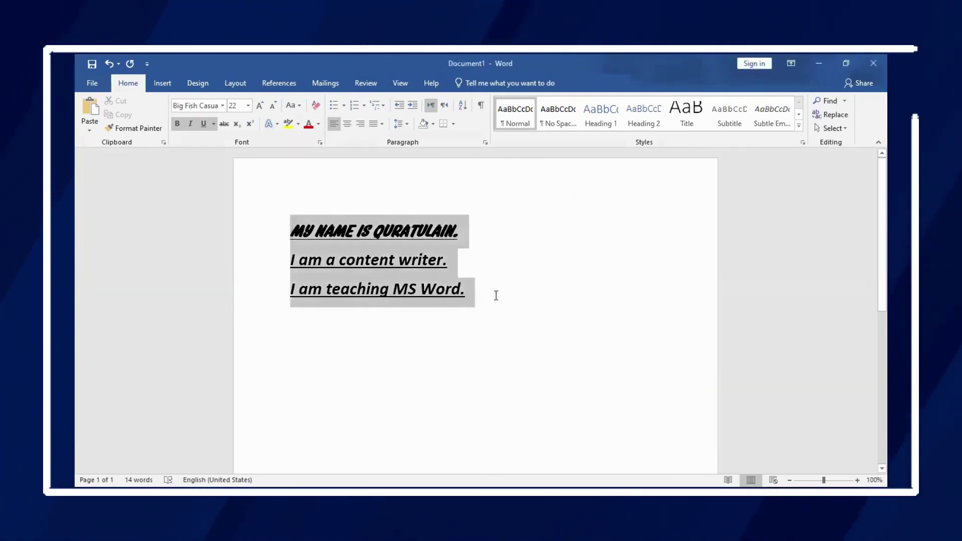
click(222, 106)
click(233, 165)
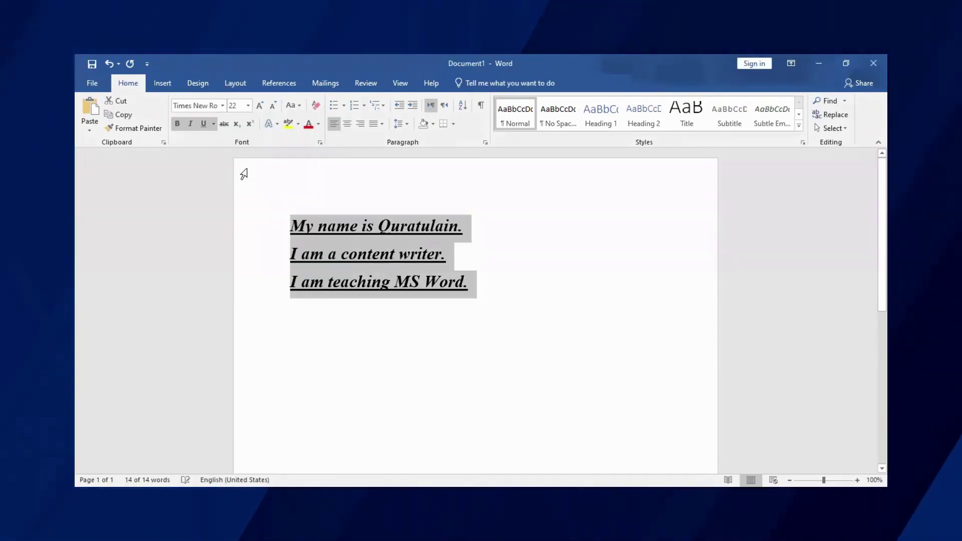
click(557, 266)
drag(472, 280, 195, 163)
click(572, 238)
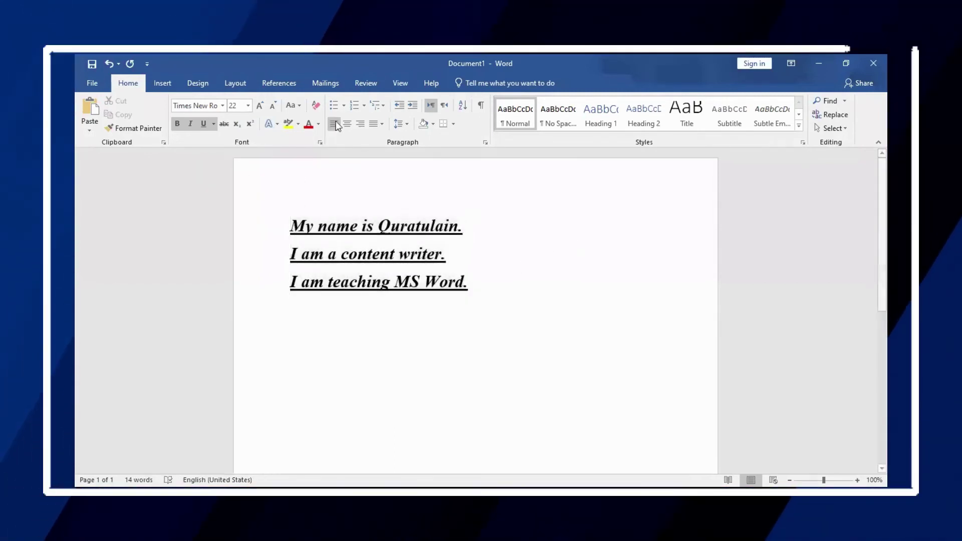
- Turn the three sentences into a bulleted list, switch it to a numbered list and view the available numbering formats
drag(489, 284, 294, 208)
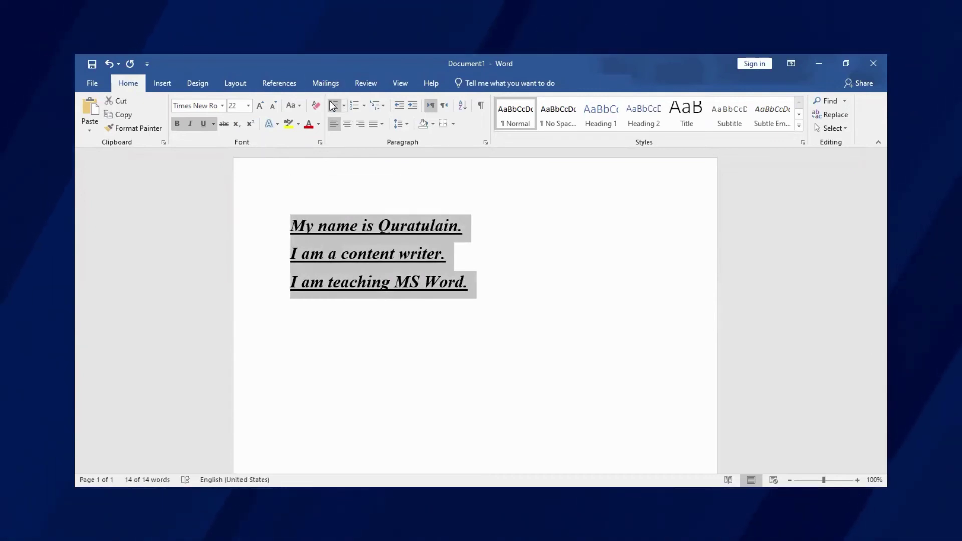
click(334, 104)
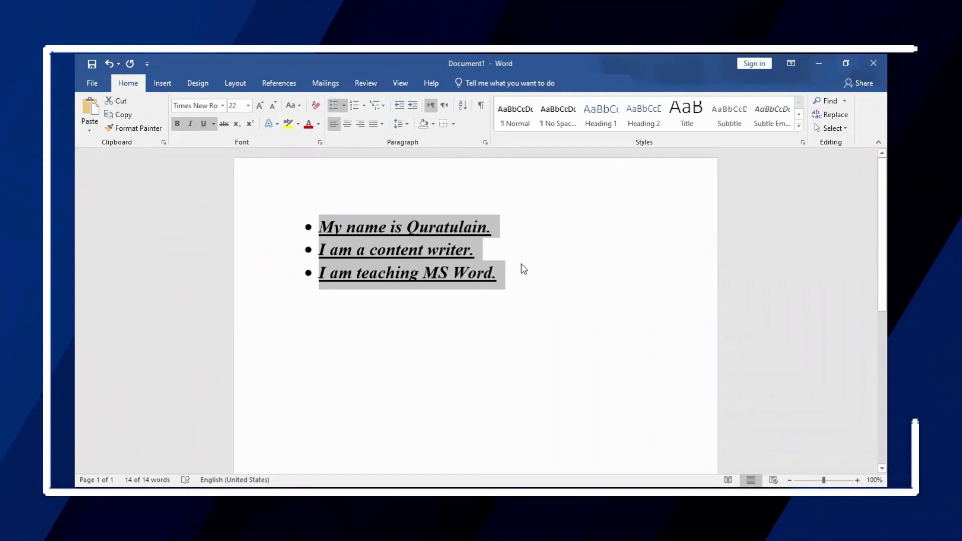
click(354, 107)
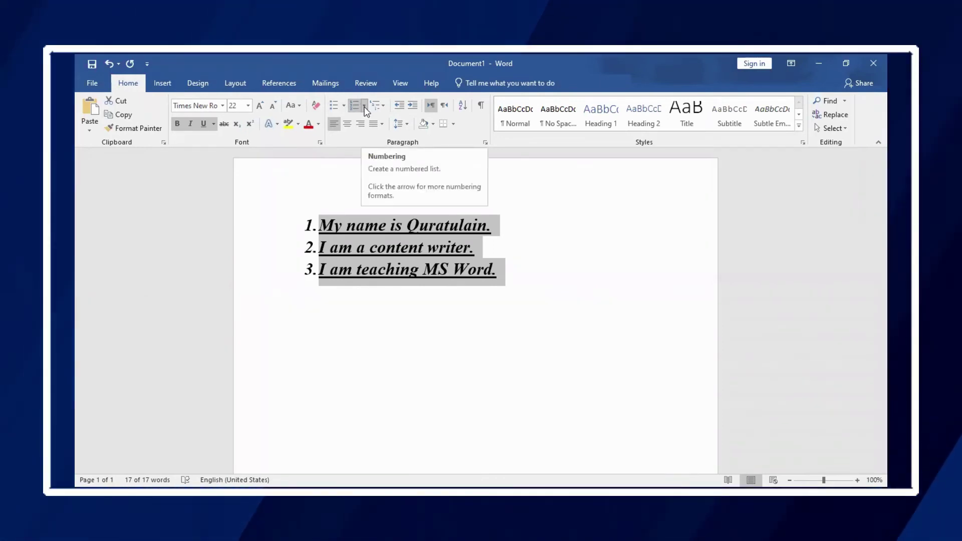
click(364, 106)
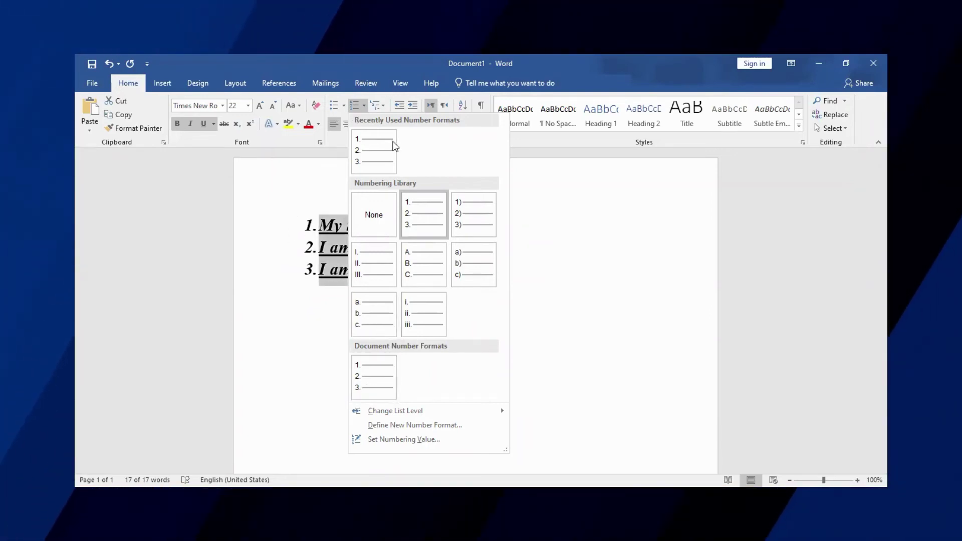
- Change the numbered list back to round bullets and browse the bullet library without choosing another symbol
click(337, 104)
click(337, 104)
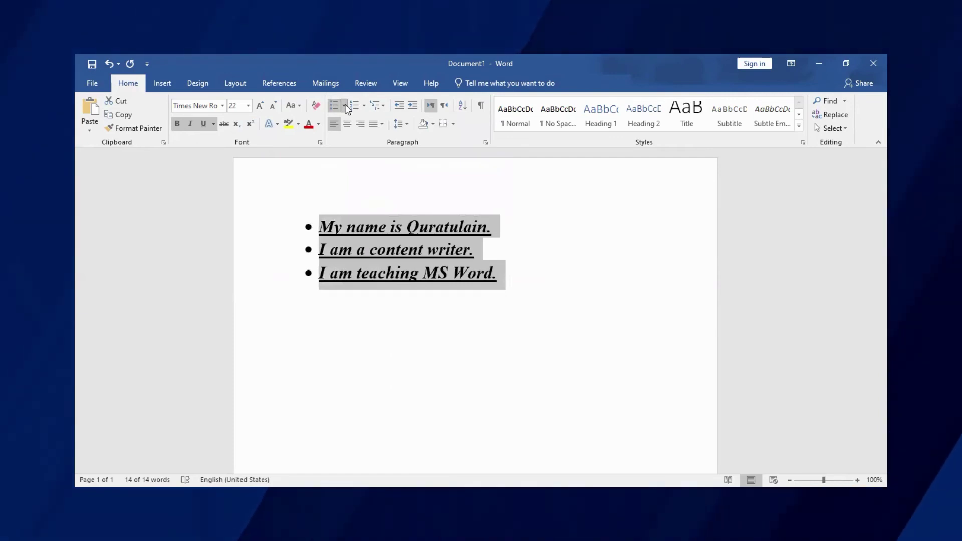
click(344, 106)
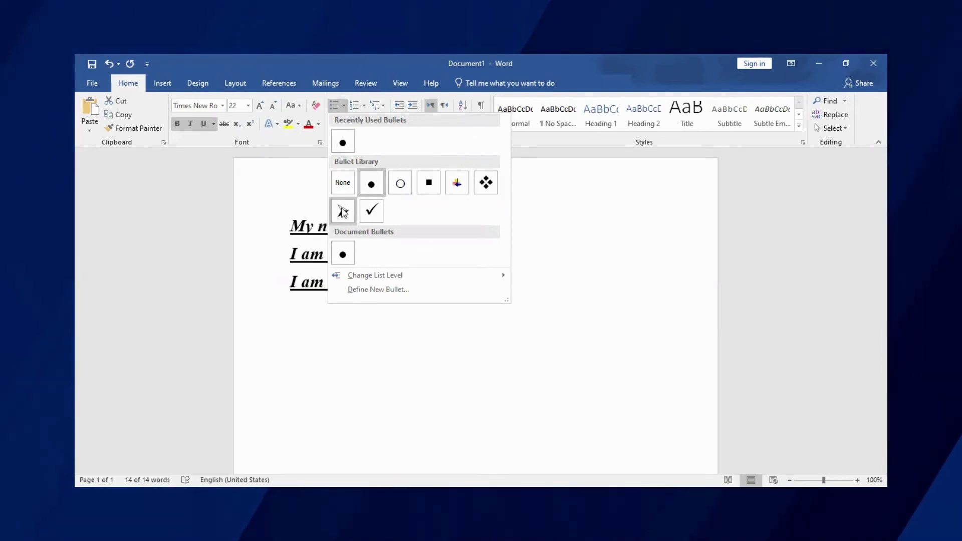
click(299, 208)
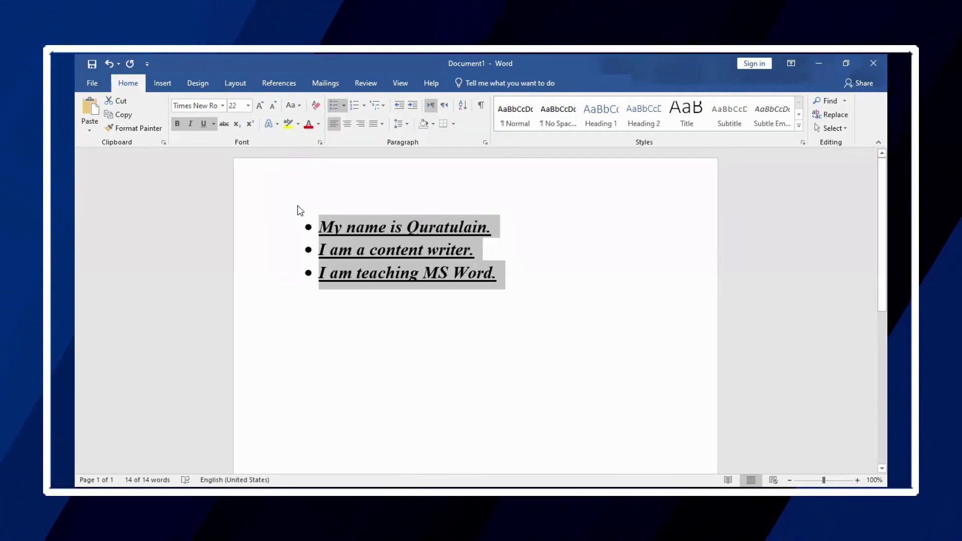
- Insert four blank bulleted lines above the first sentence, and remove two of them
click(308, 198)
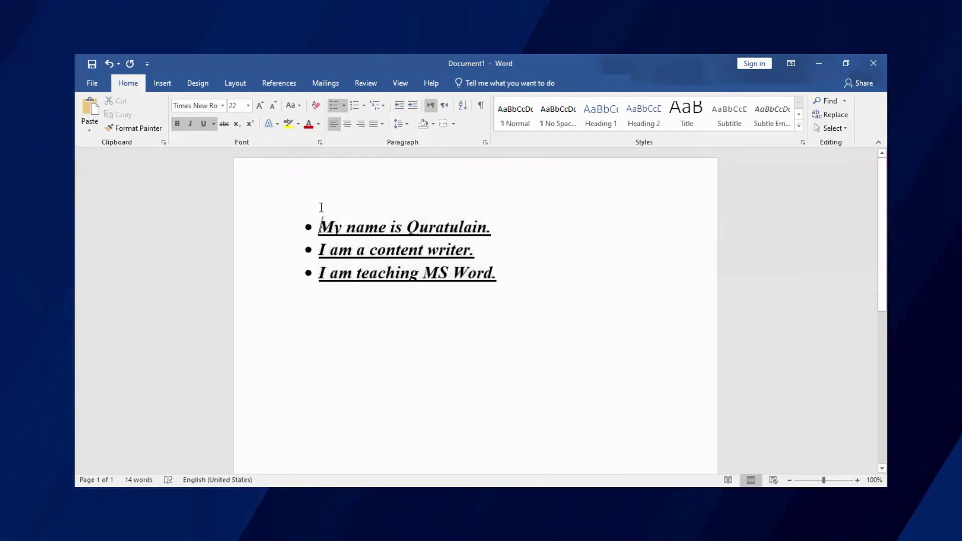
key(Return)
key(Return)
key(Return)
key(Return)
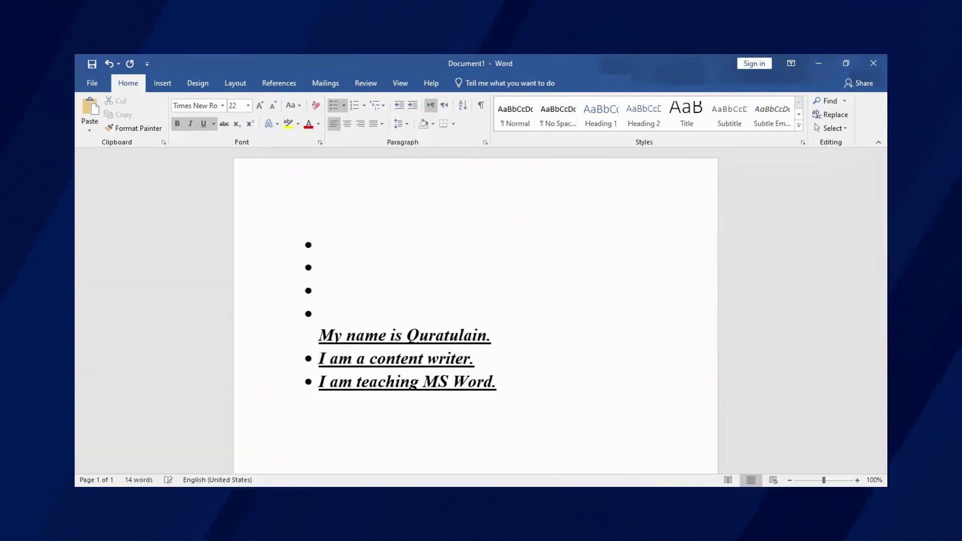
key(BackSpace)
key(BackSpace)
key(BackSpace)
key(BackSpace)
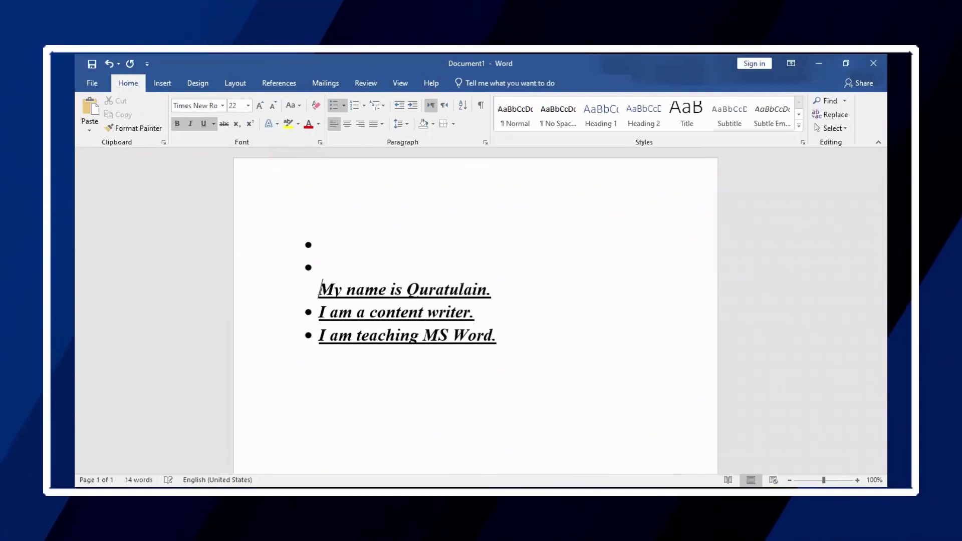
drag(521, 347, 255, 242)
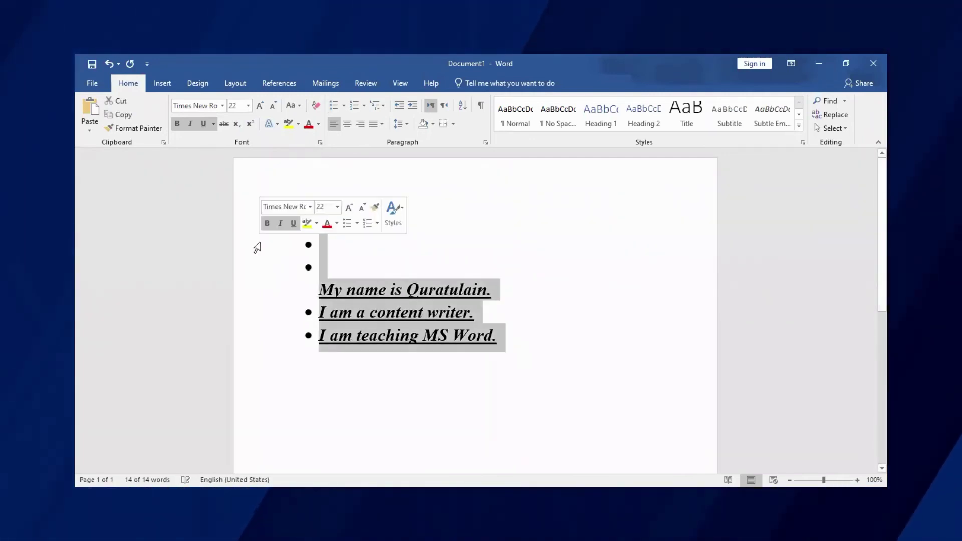
key(Delete)
key(BackSpace)
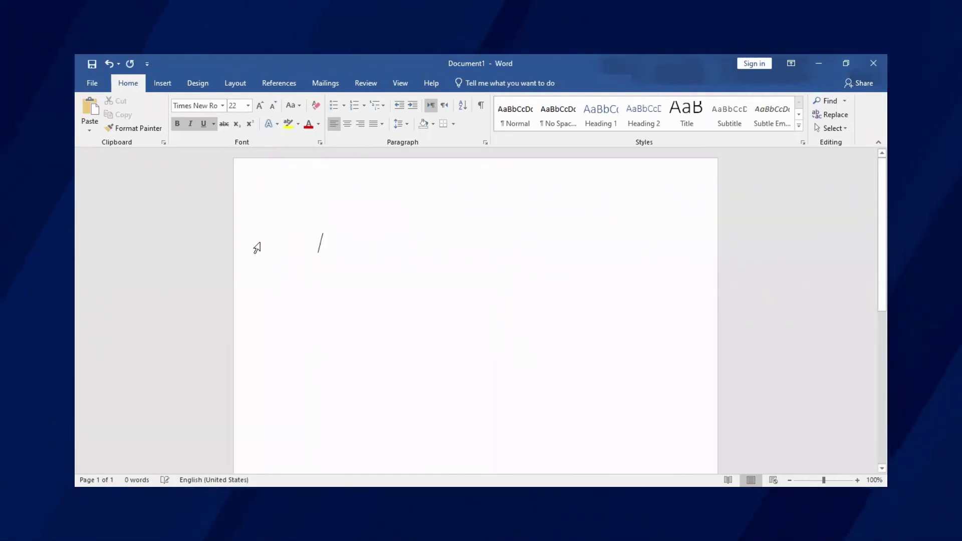
key(ctrl+z)
key(ctrl+z)
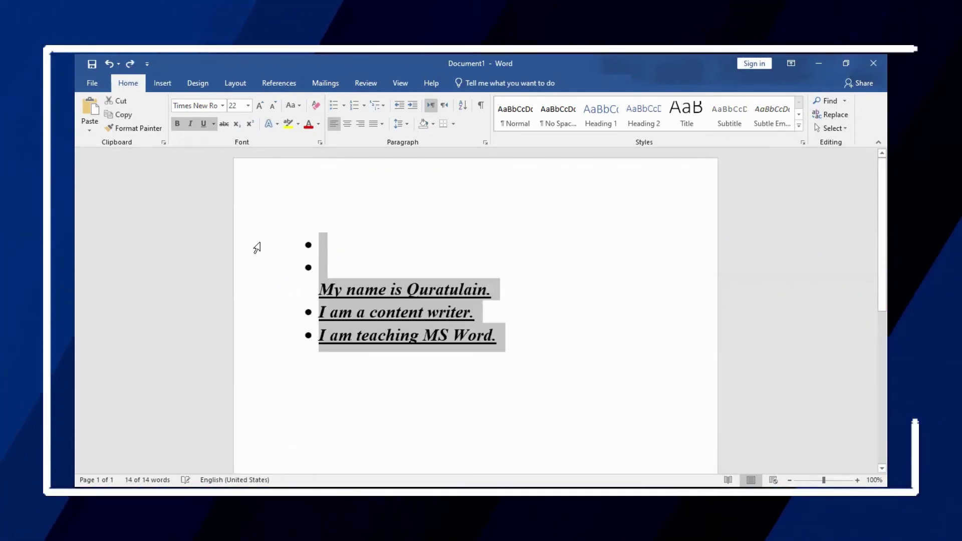
- Delete the empty bullets above the first sentence, keeping only the three sentences as bulleted items
click(366, 260)
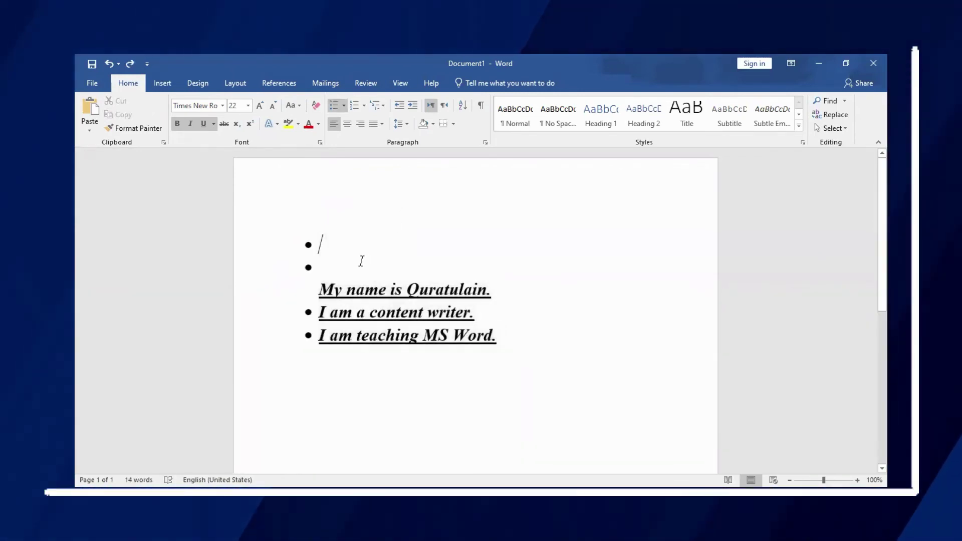
drag(360, 260, 285, 247)
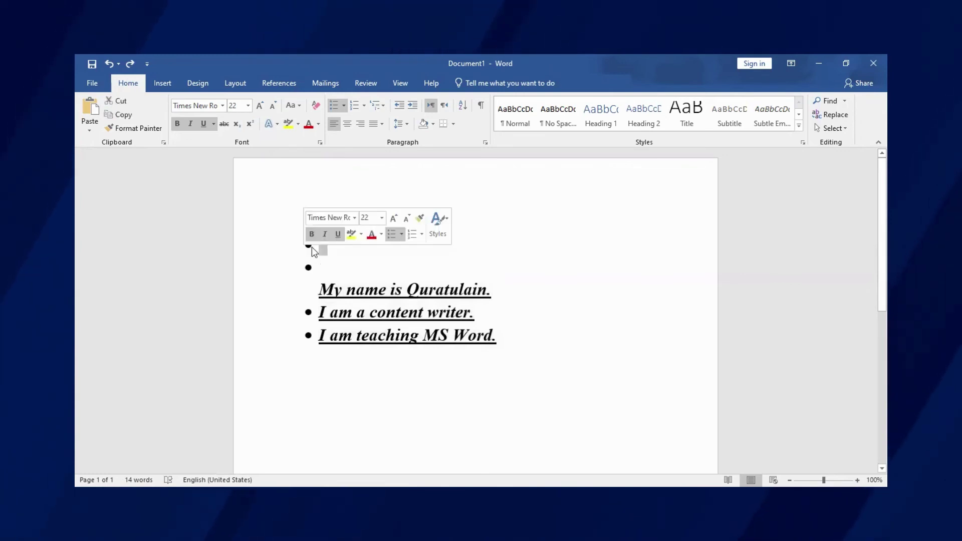
key(BackSpace)
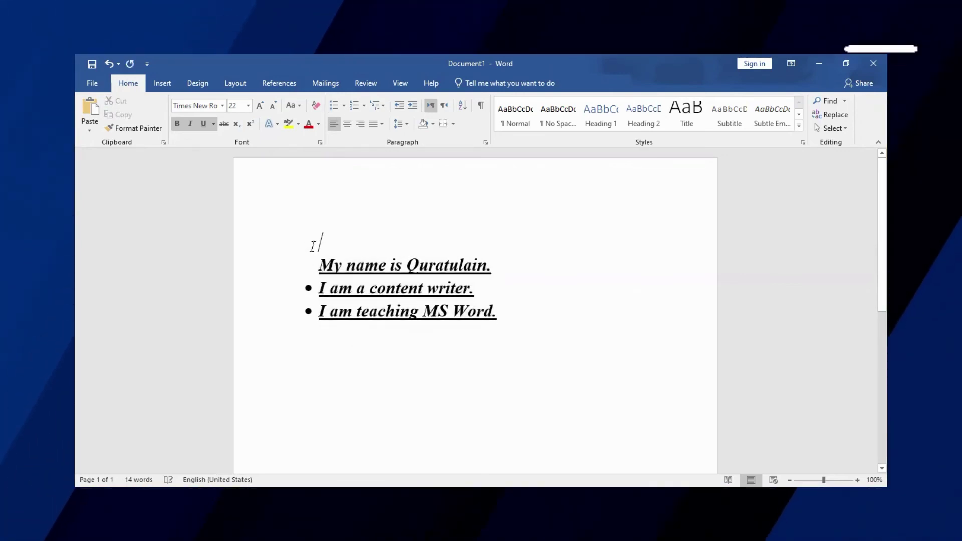
drag(499, 294, 518, 311)
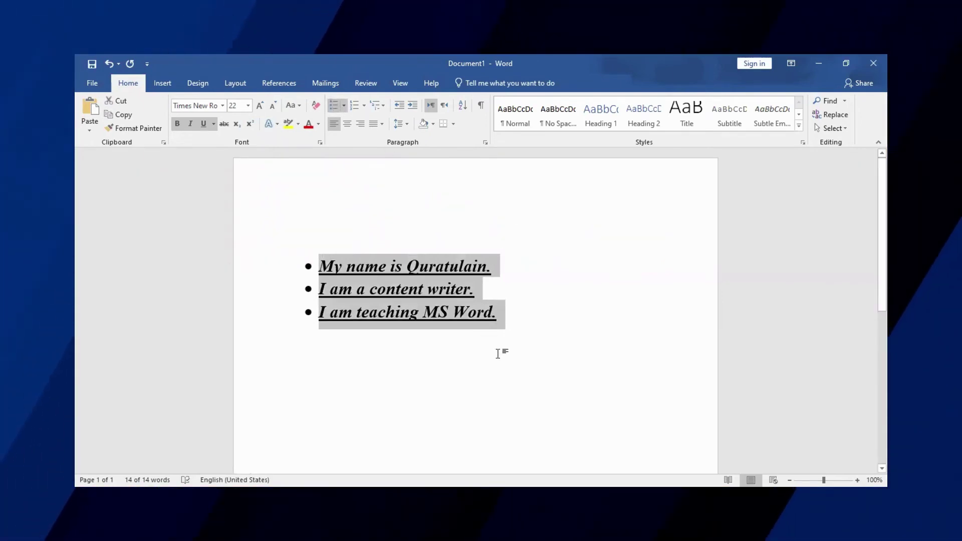
click(516, 334)
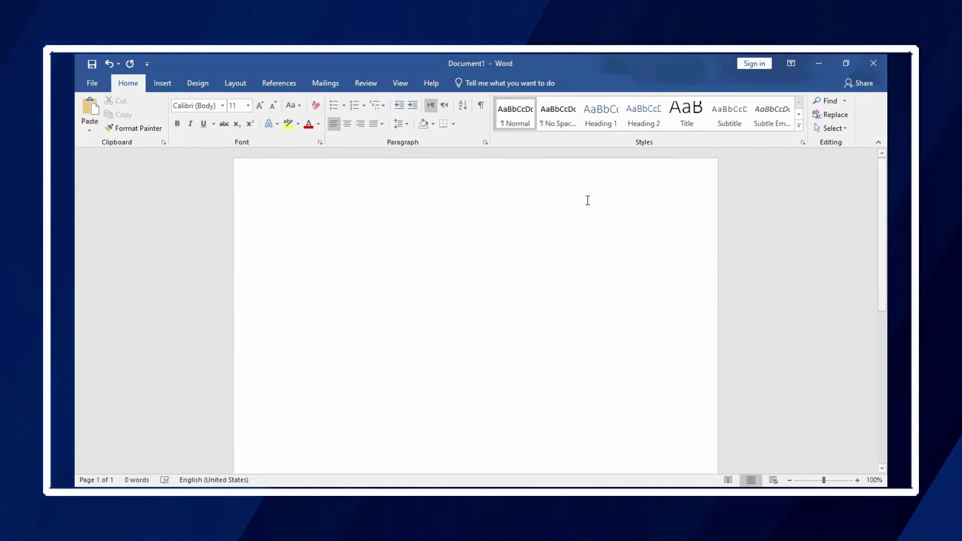
- Write "COPY: CTRL+C" in bold as the first line of the blank page
click(177, 123)
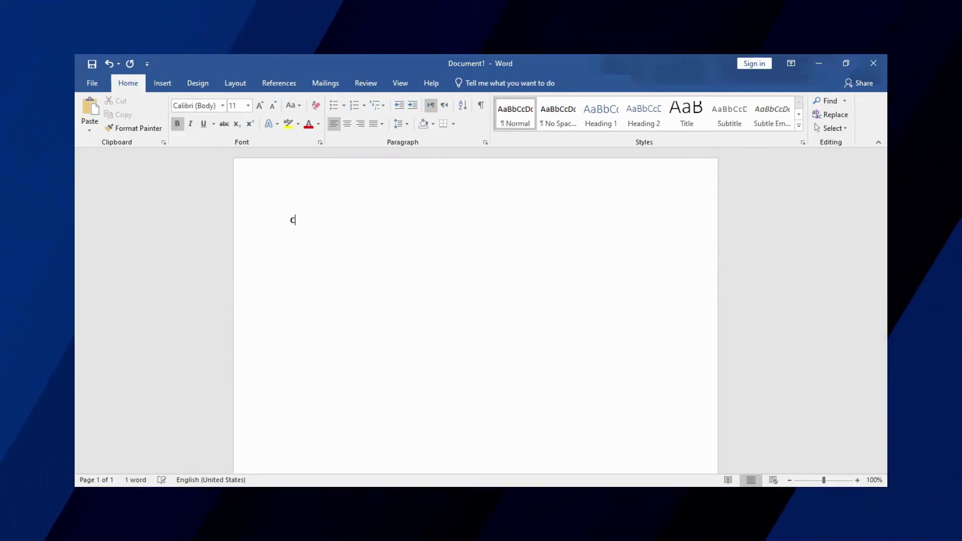
text(COPY:)
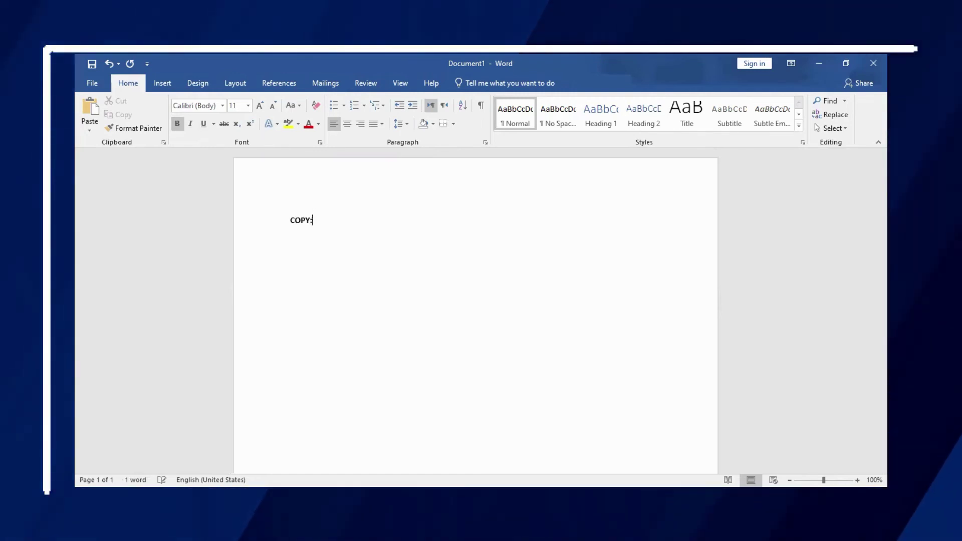
text(  CT)
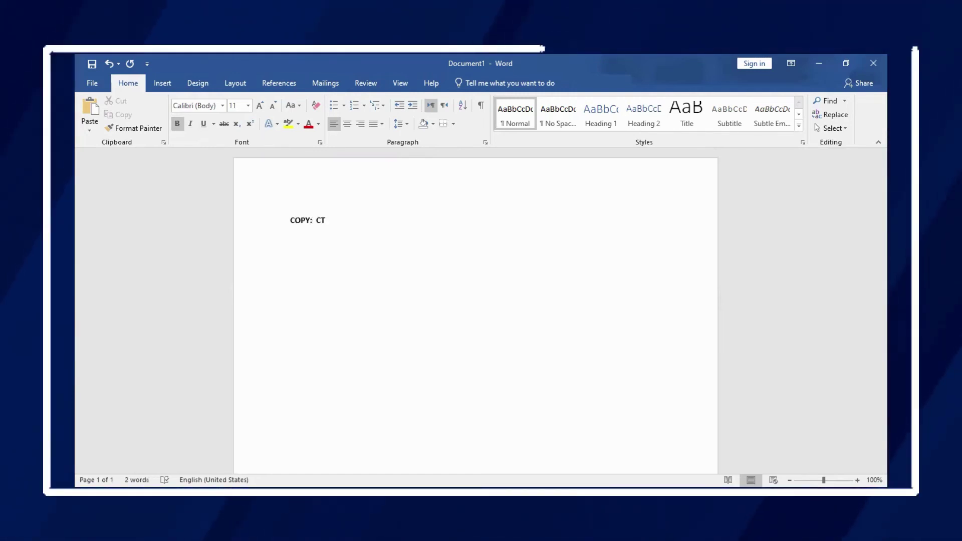
text(RL=)
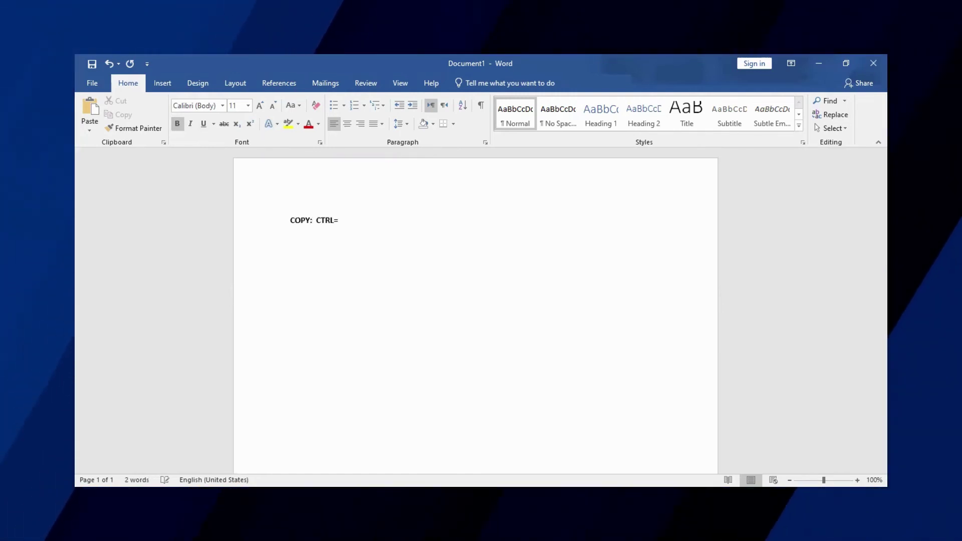
key(BackSpace)
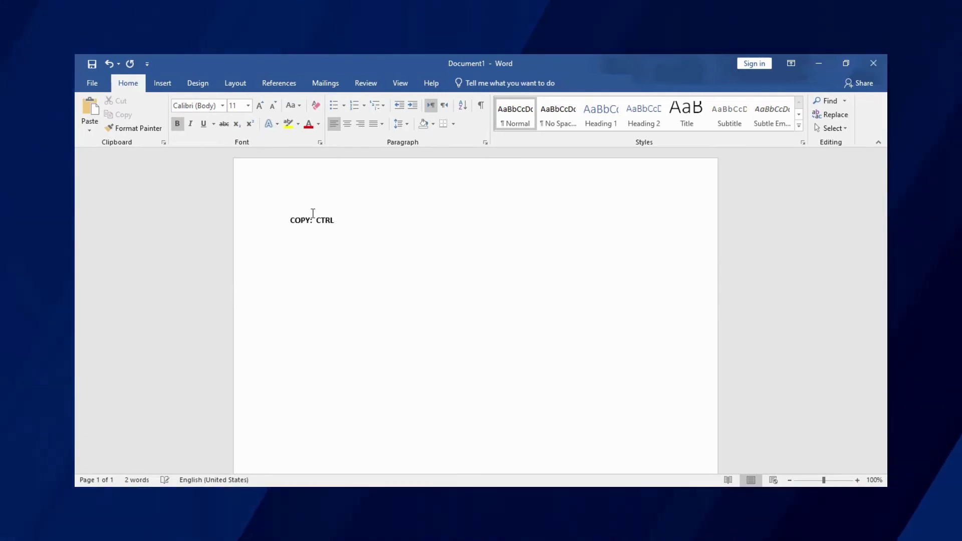
text(+)
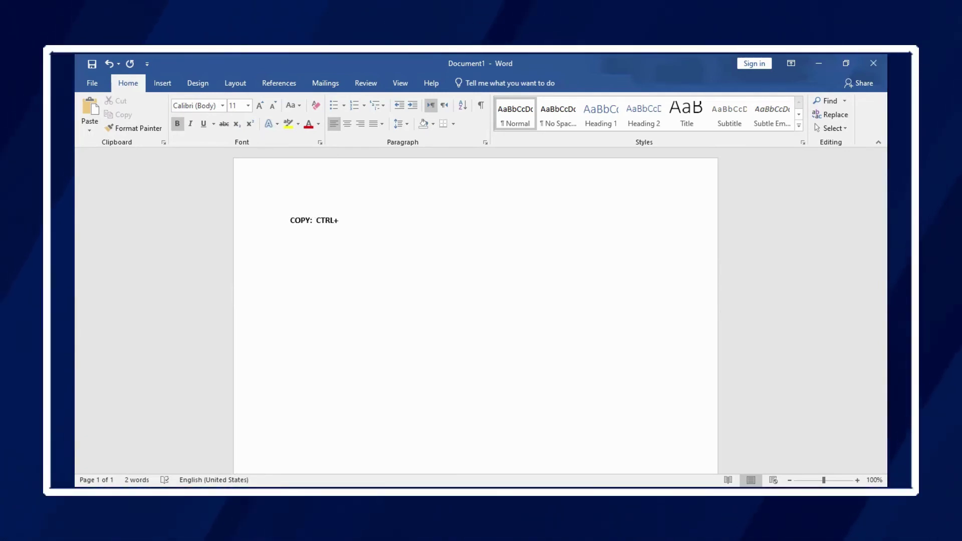
text(C)
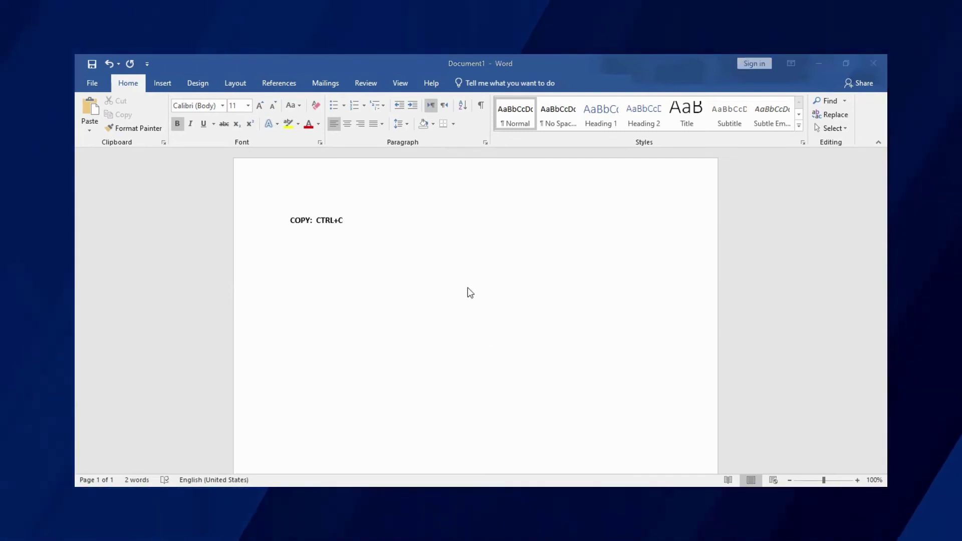
- Add a second line reading "CUT: CTRL+X" below the copy shortcut
click(358, 218)
key(Return)
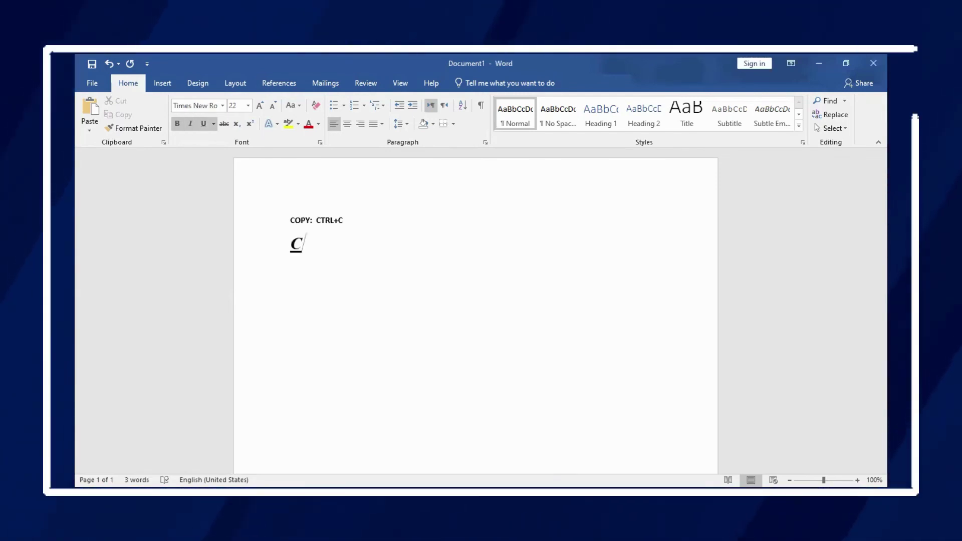
text(UT:)
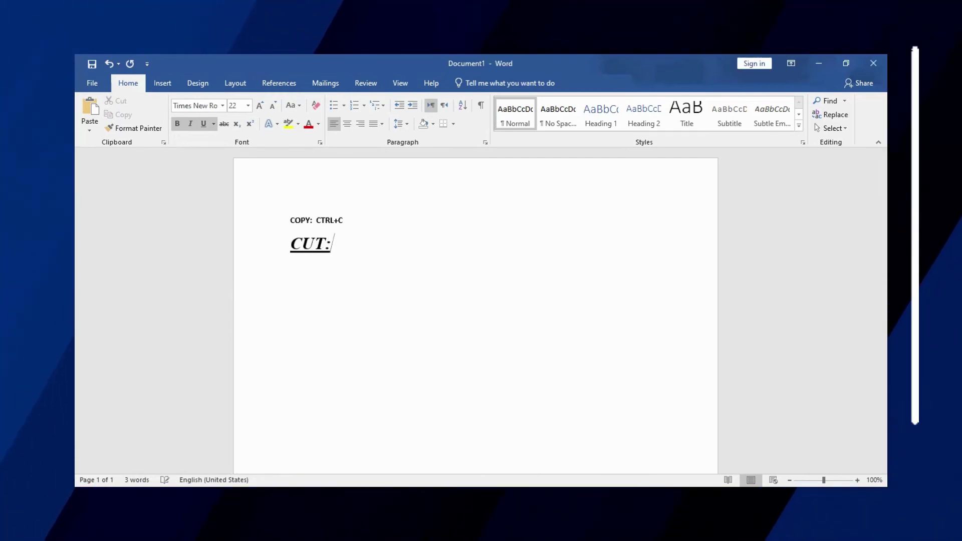
text( CTRL)
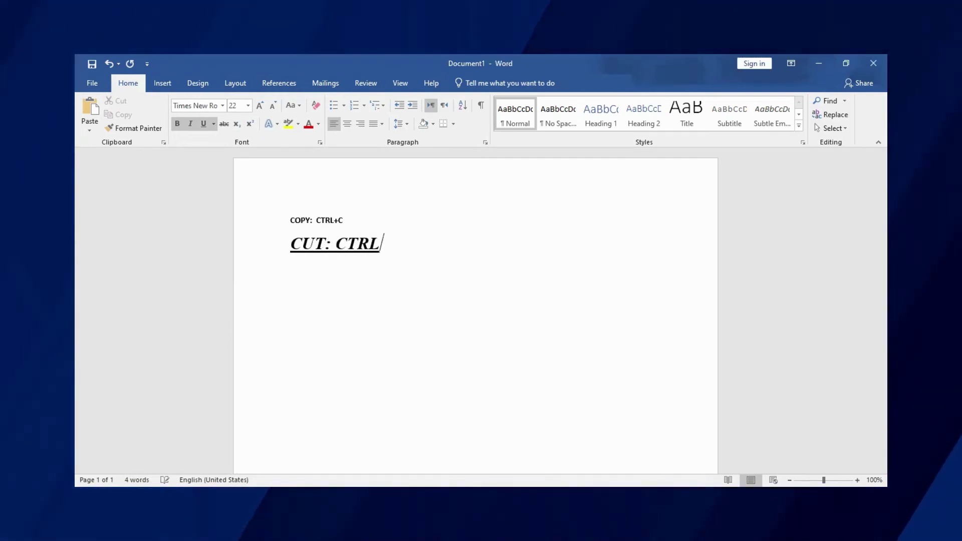
text(+)
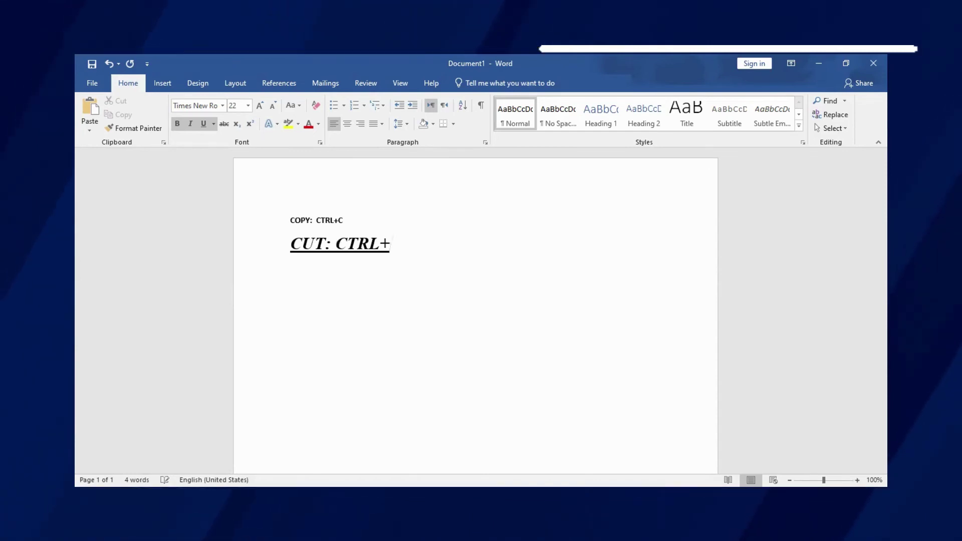
text(X )
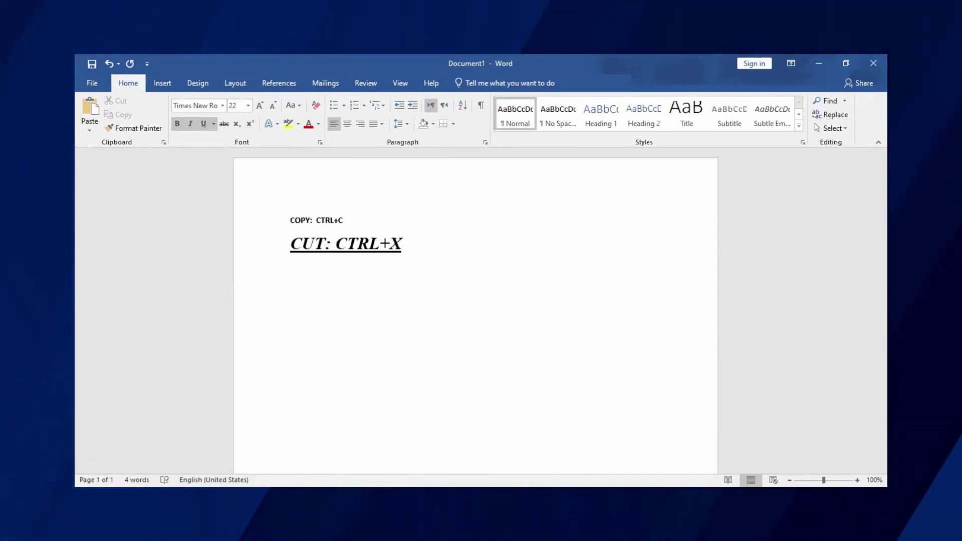
- Add a third line reading "PASTE: CTRL+V" below the cut shortcut
text(P)
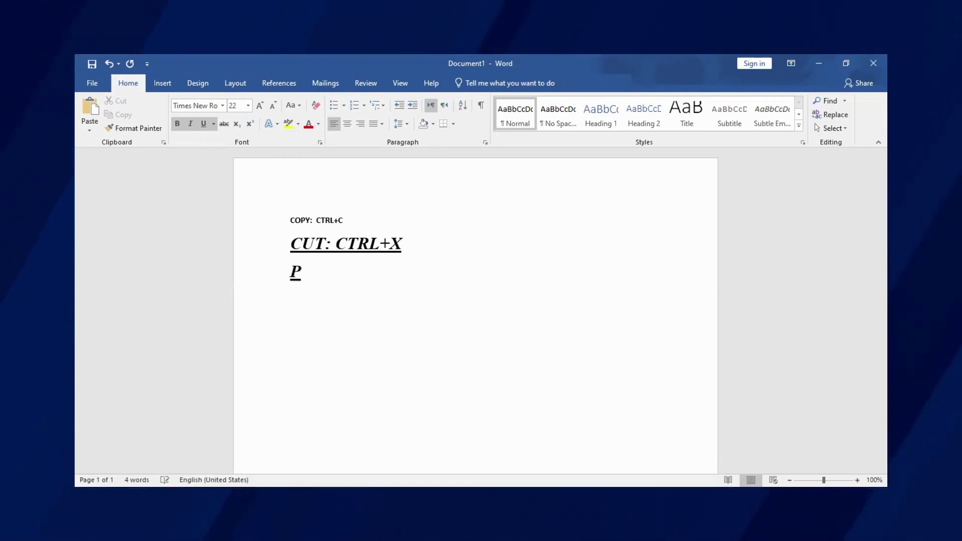
text(ASTE:)
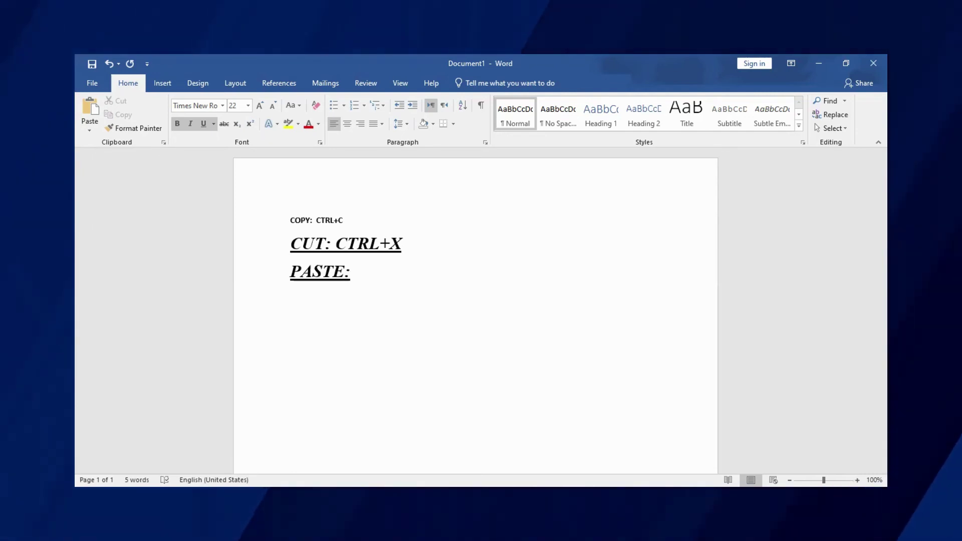
text(C)
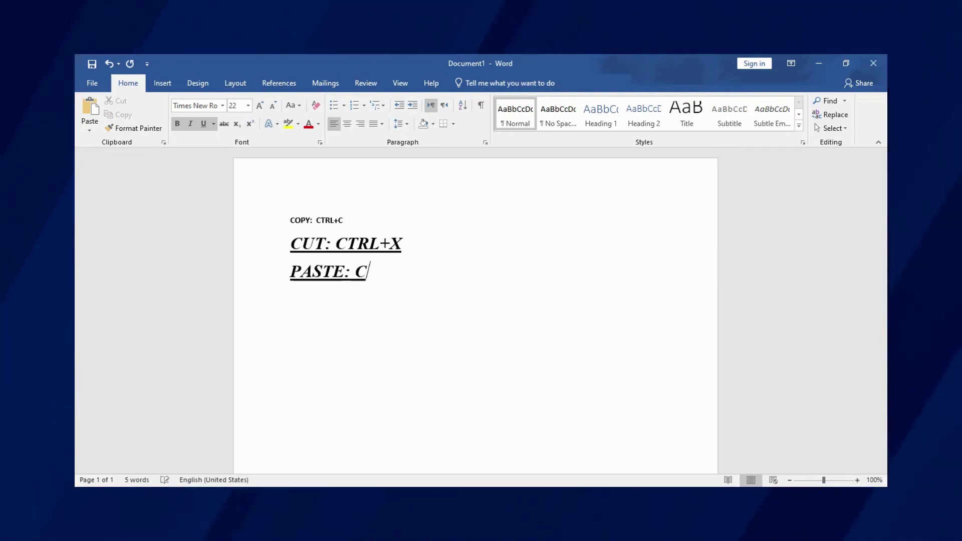
text(TR)
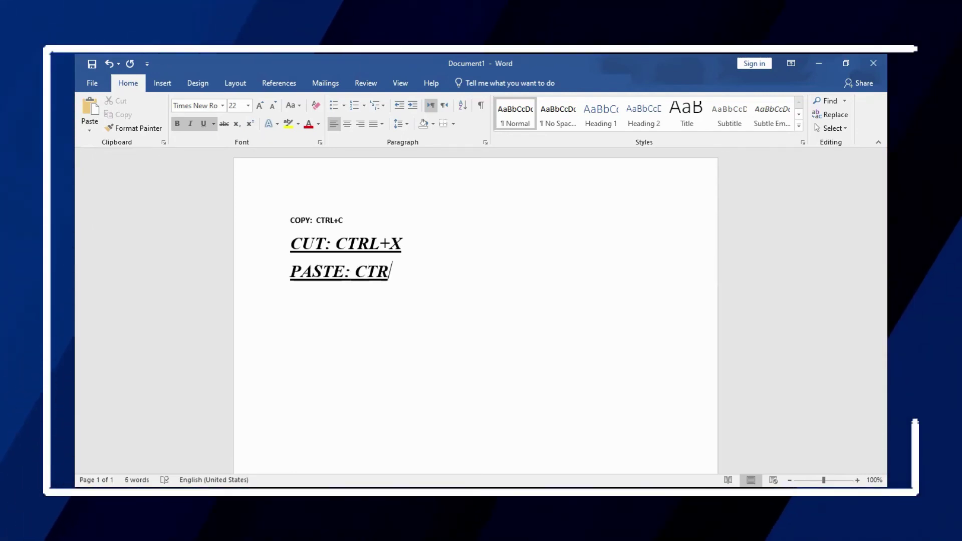
text(L+V)
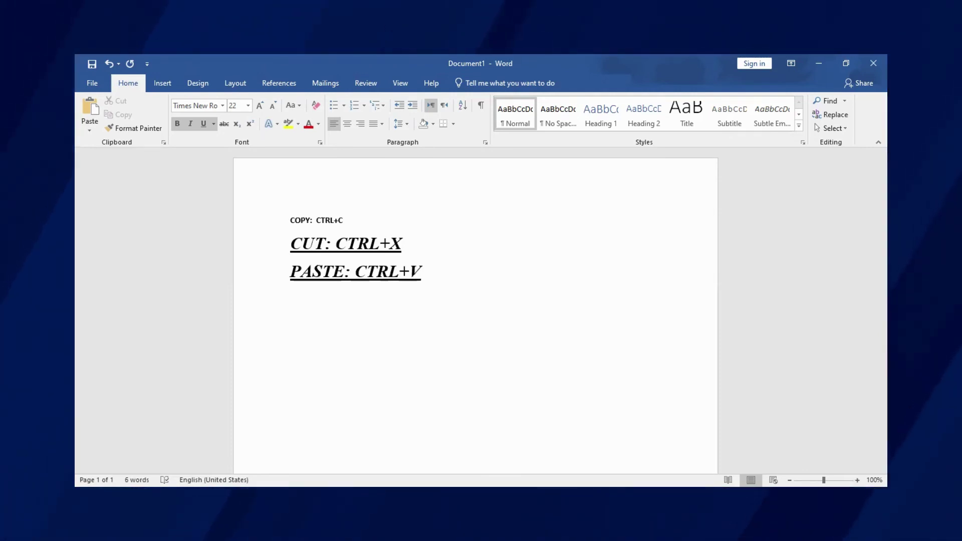
- Add a line reading "UNDO: CTRL+Z" below the paste shortcut
key(Return)
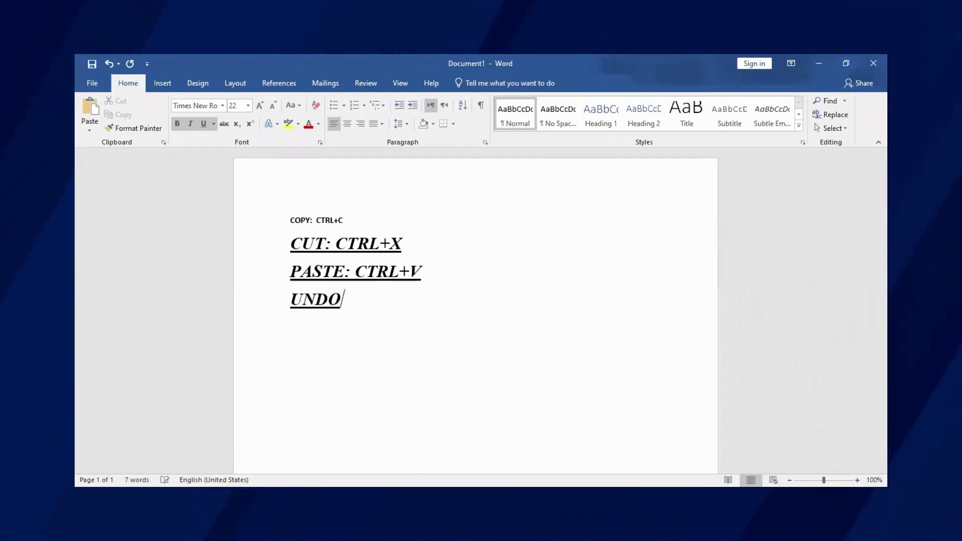
key(Up)
text(;)
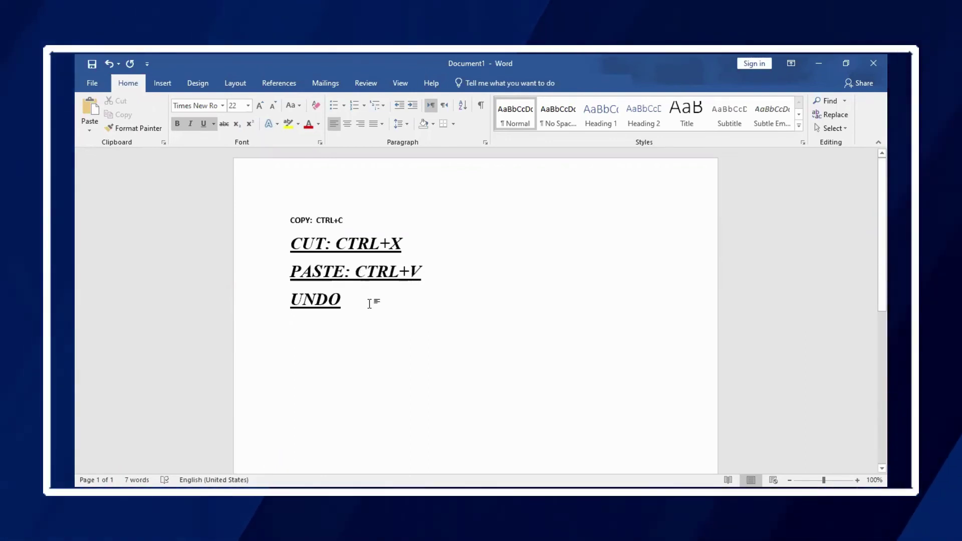
text(:)
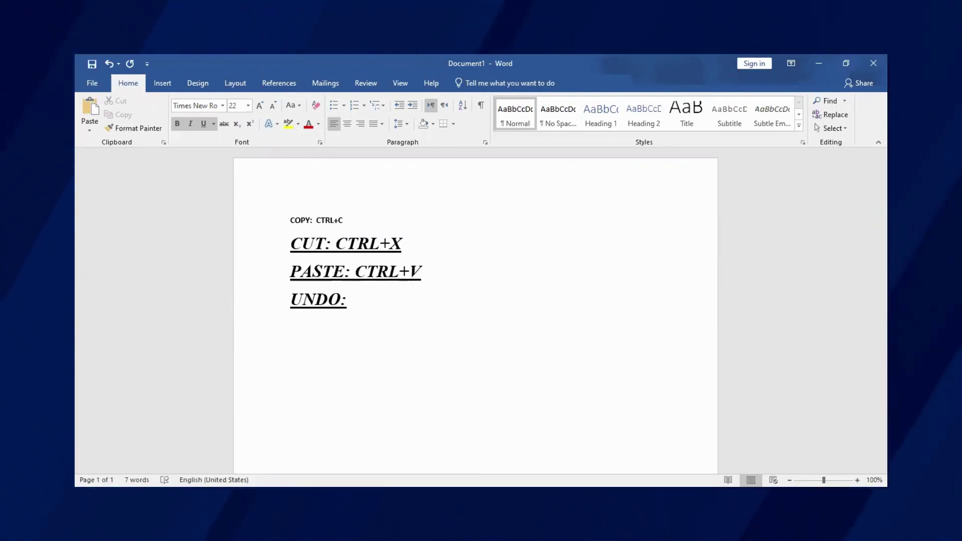
text( CTRL)
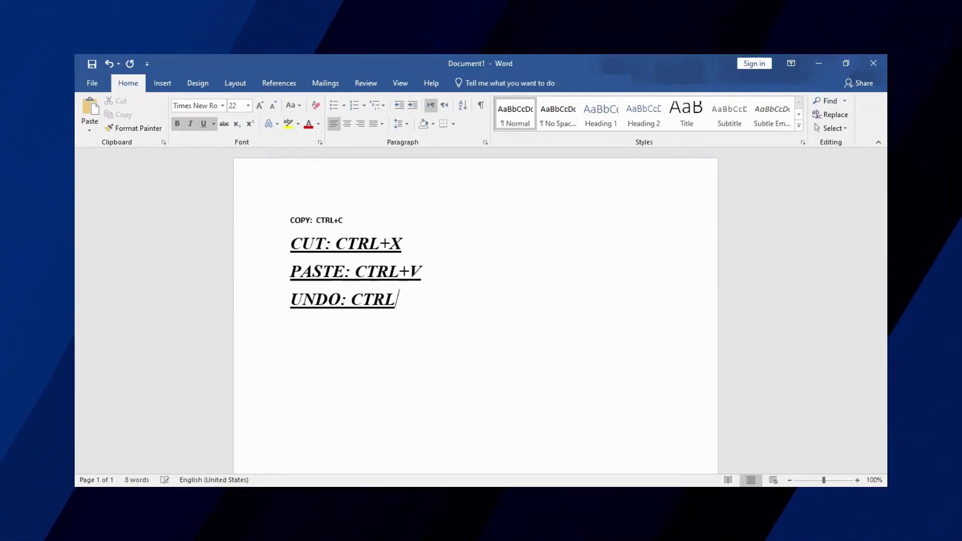
text(+Z)
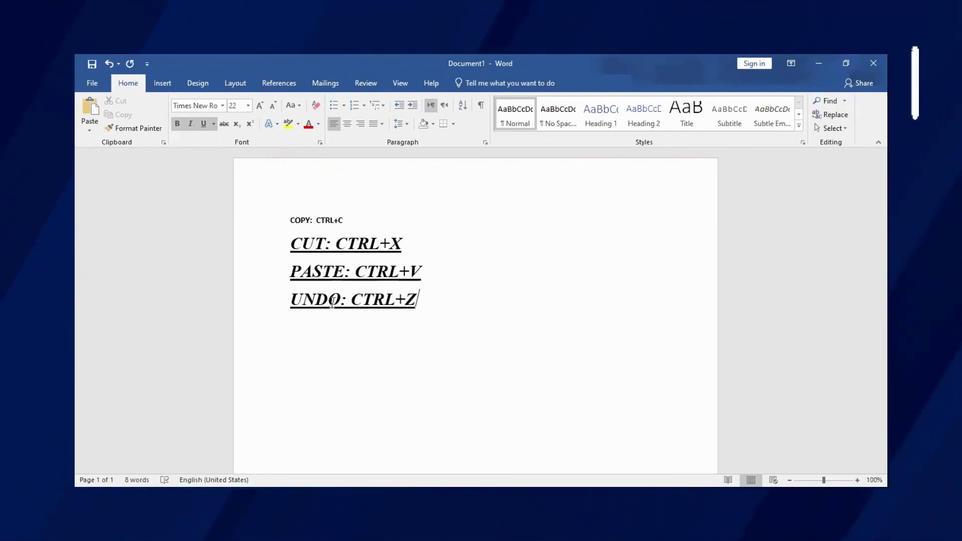
- Cut the small copy-shortcut line at the start and write "COPY: CTRL+C" as the last line in the large bold italic underlined format
click(260, 218)
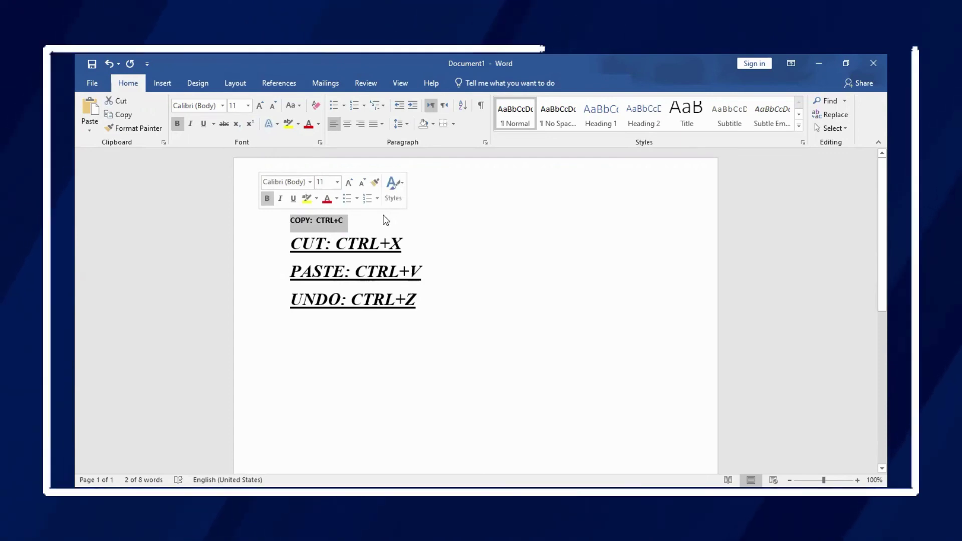
key(ctrl+x)
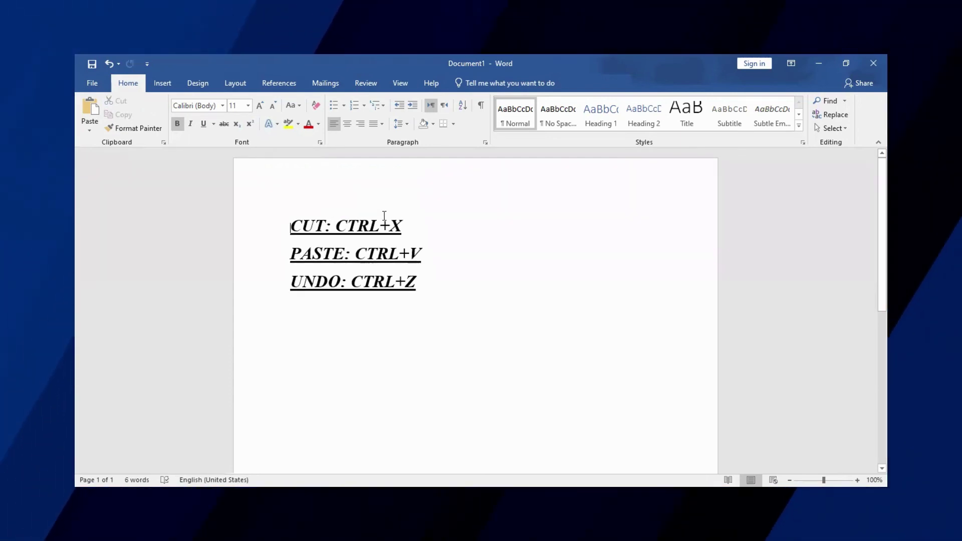
text(c)
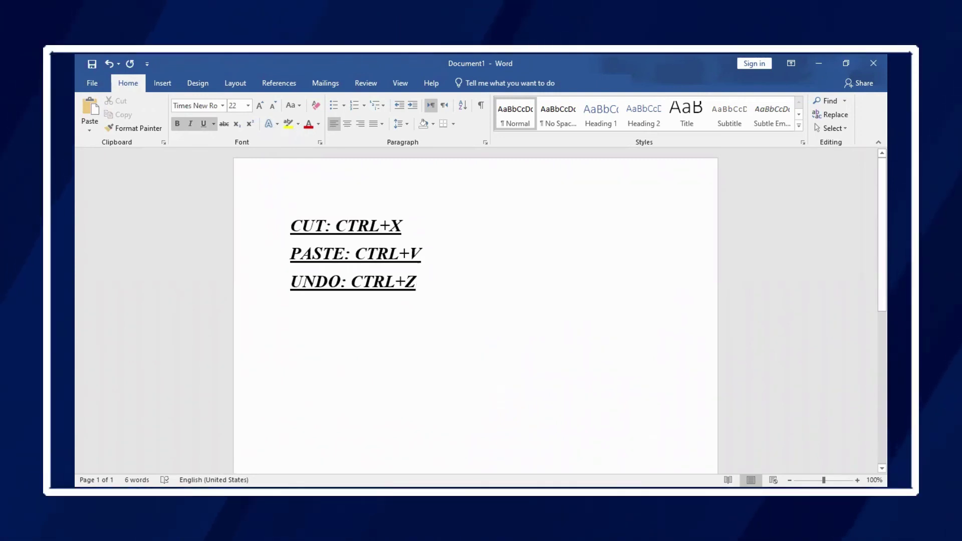
key(Return)
text(COPY:)
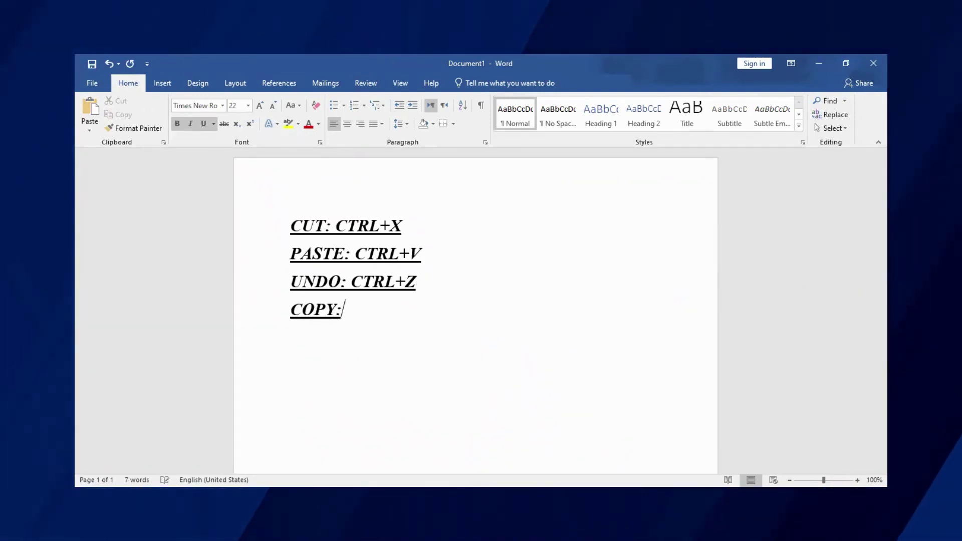
text( CTRL)
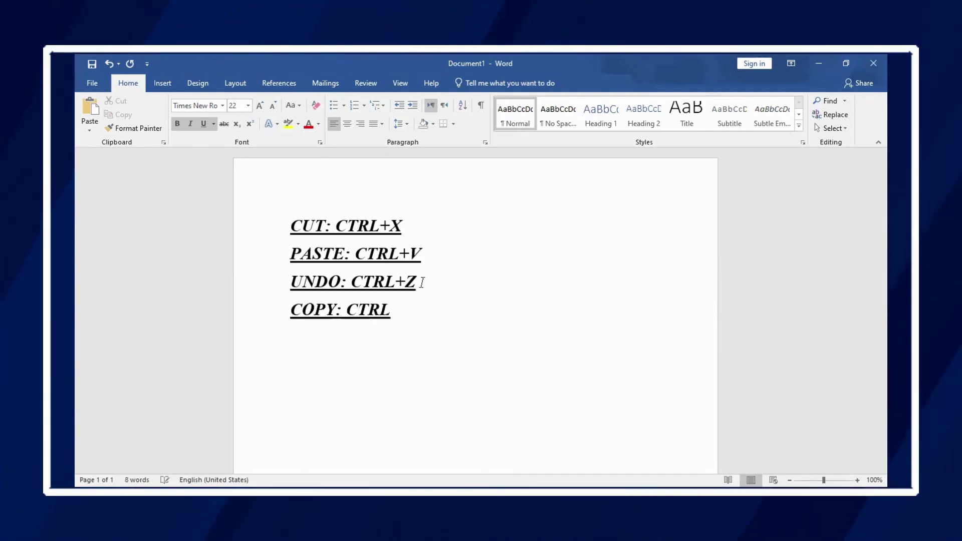
text(+)
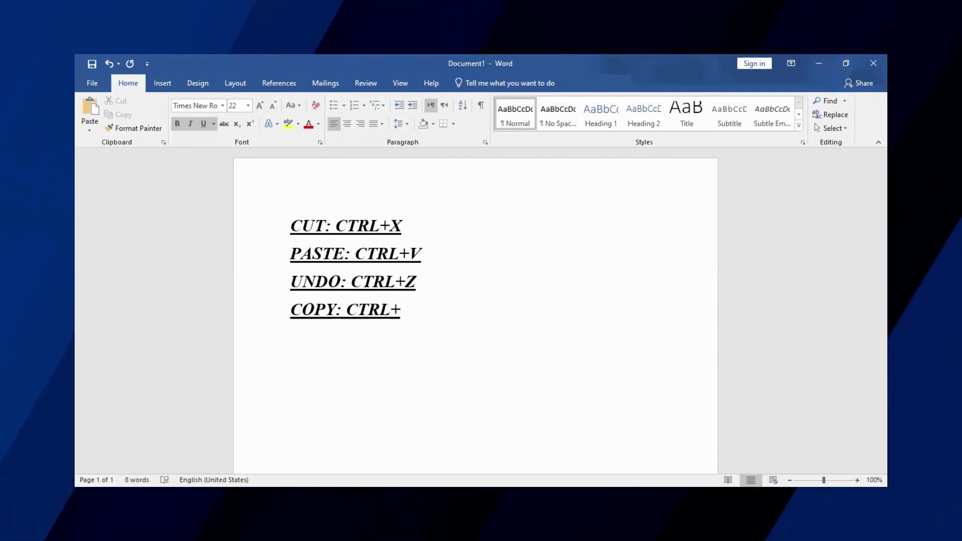
text(C)
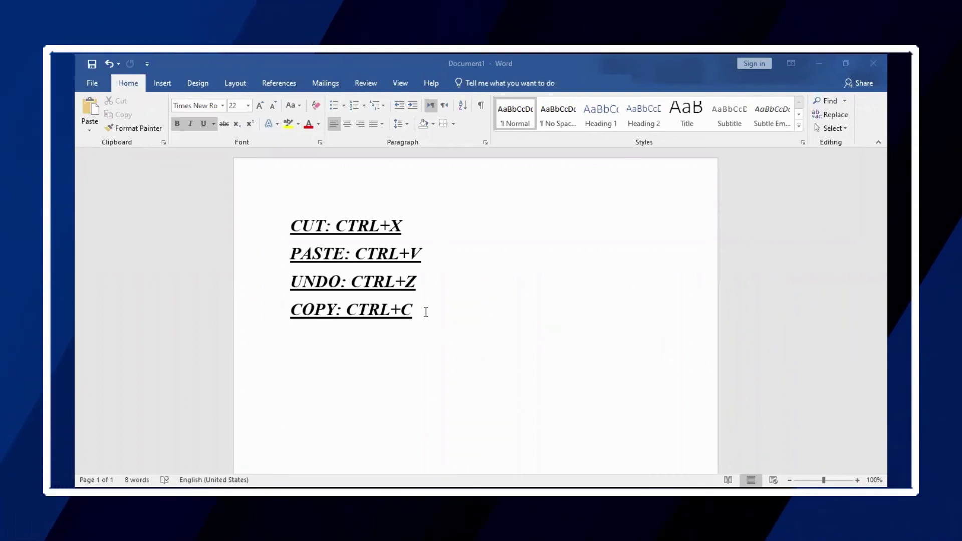
- Centre all four shortcut lines, and also try aligning them to the right
drag(422, 310, 254, 231)
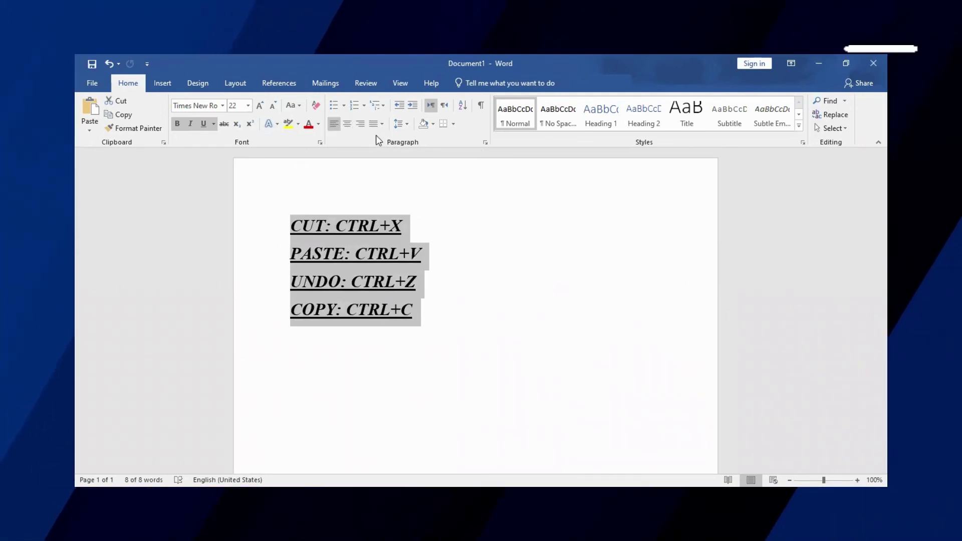
click(347, 123)
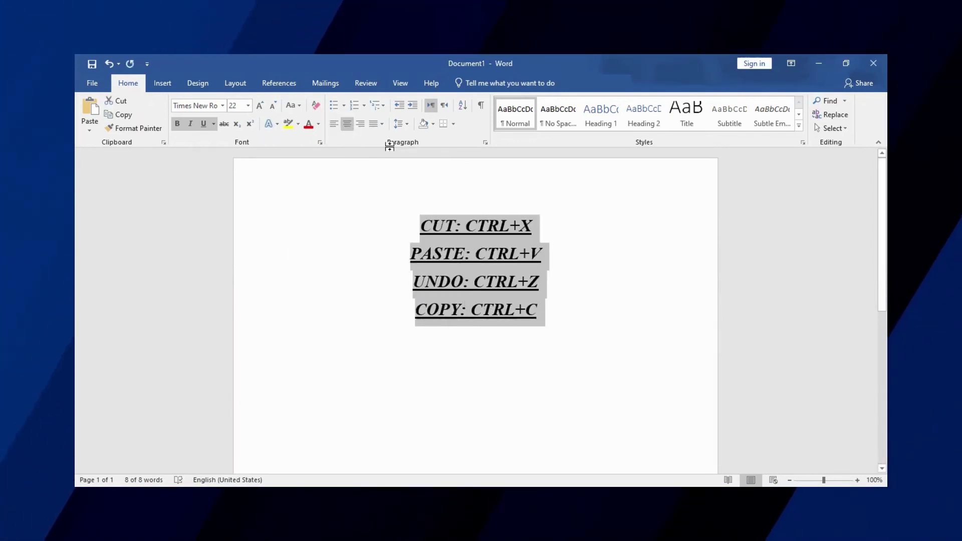
click(360, 124)
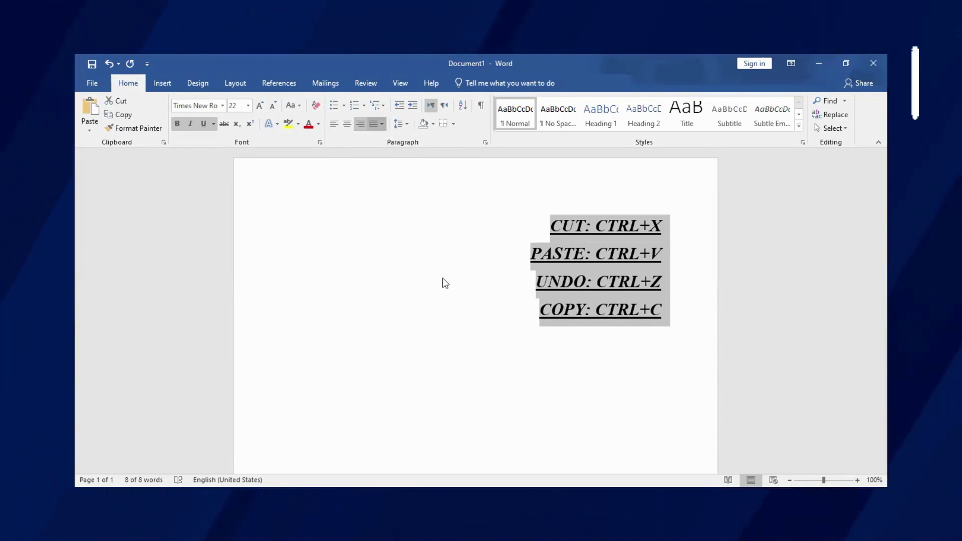
- Apply the Justify alignment to the four shortcut lines and deselect them
click(382, 124)
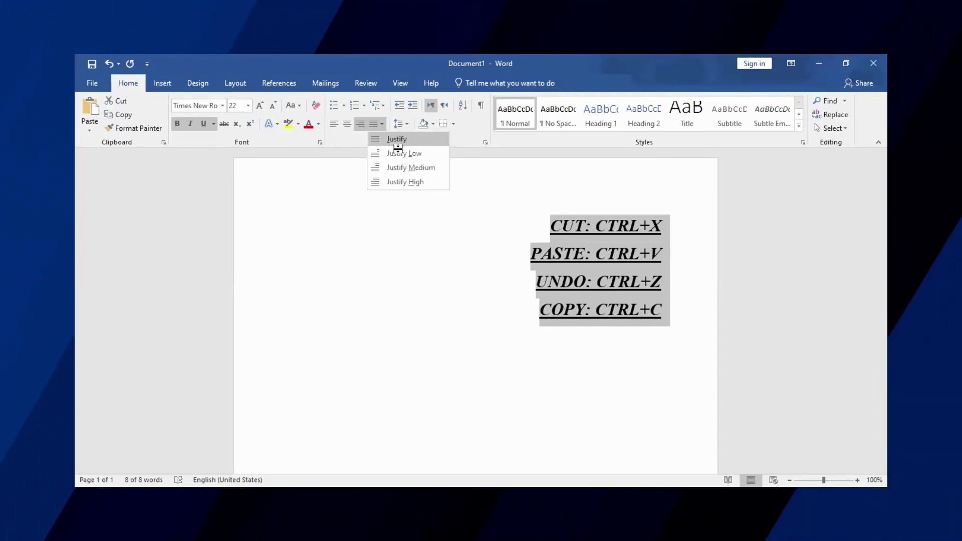
click(397, 139)
click(402, 225)
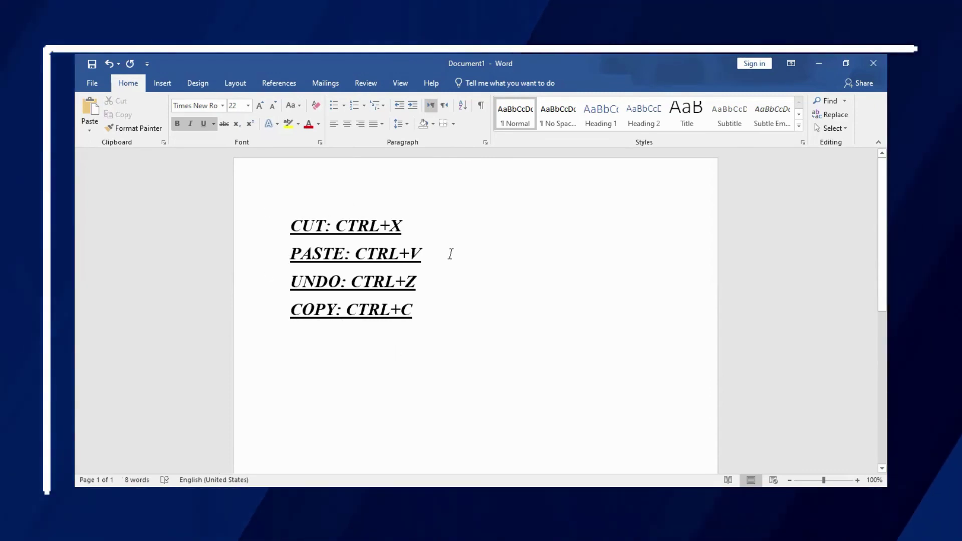
- Paste the copied Itsy Bitsy Ghostwriting description below the copy shortcut, and insert two blank lines above it
key(Down)
key(Down)
key(Down)
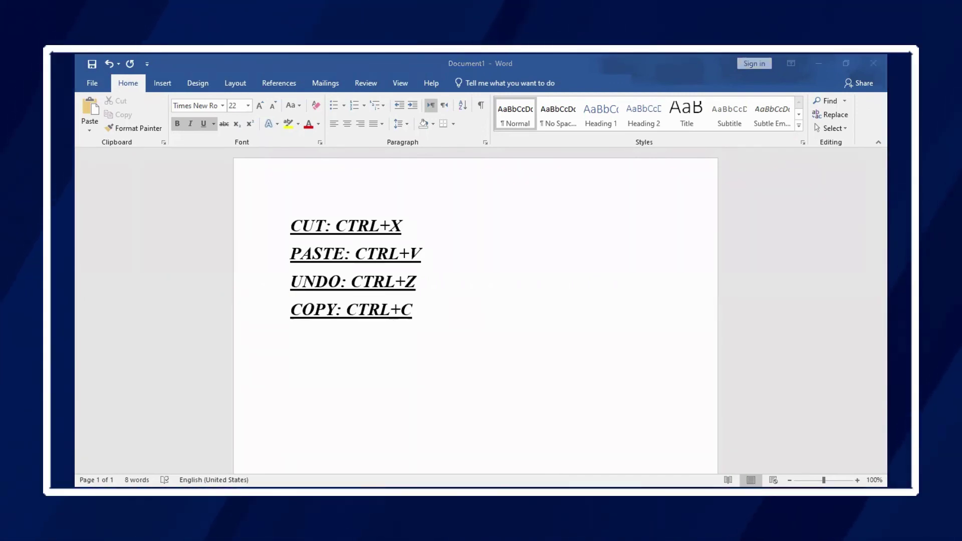
click(446, 329)
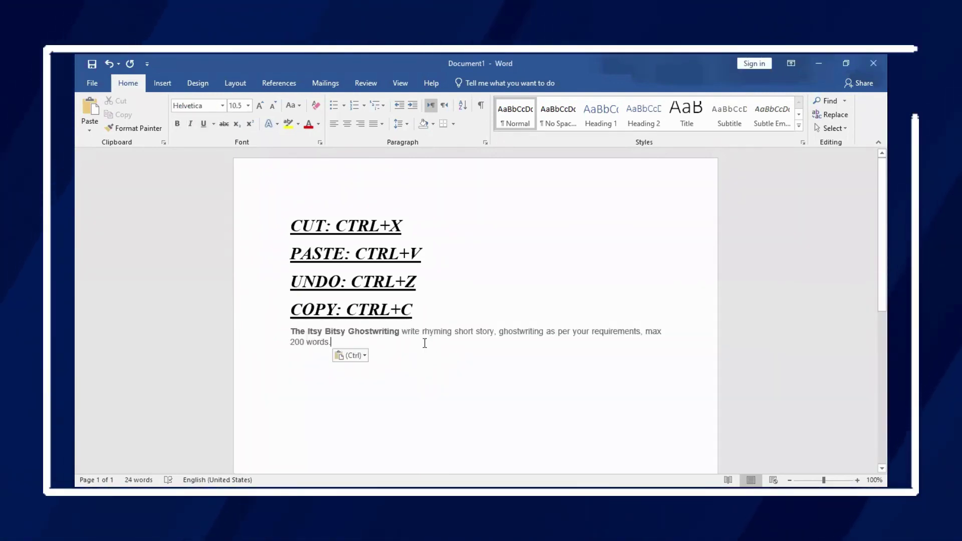
click(435, 308)
key(Return)
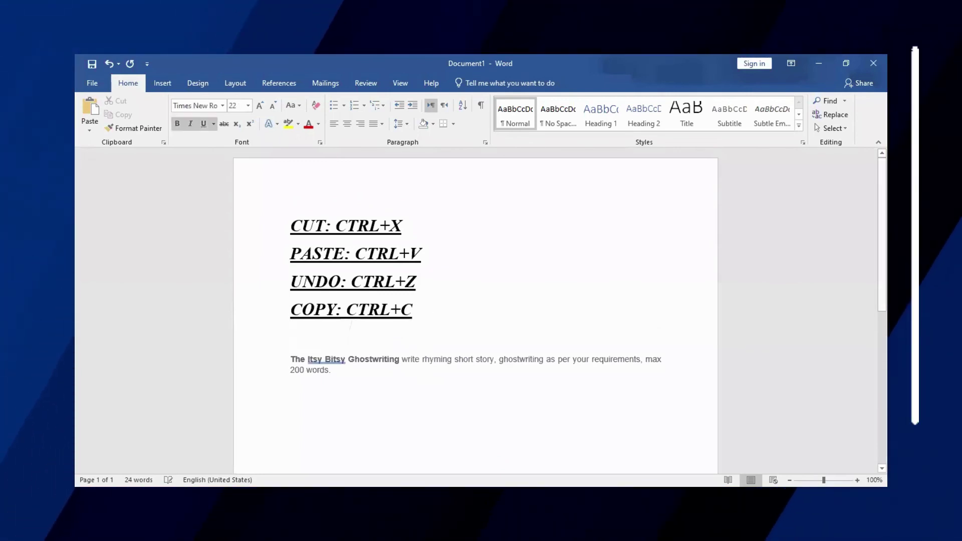
key(Return)
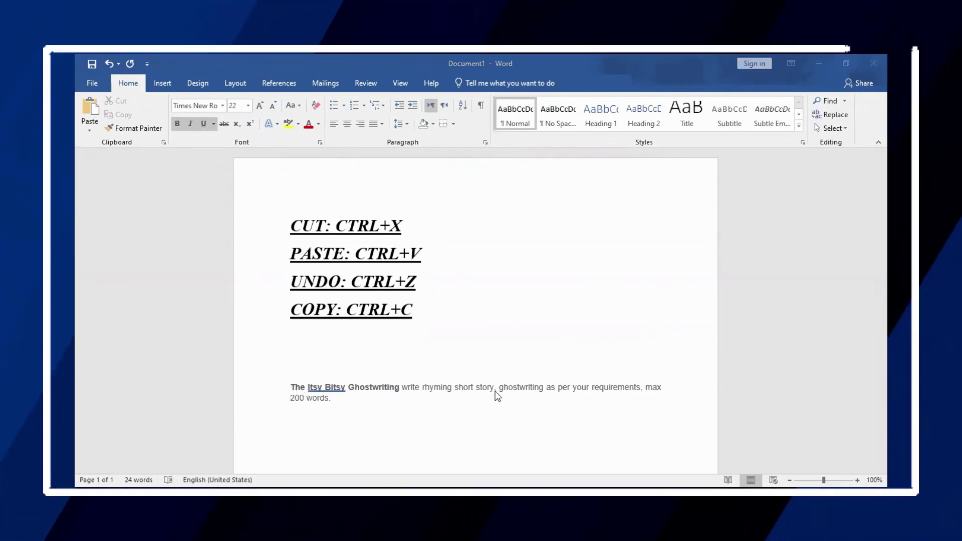
- Break the pasted description into three lines, after "ghostwriting" and after "write"
click(548, 387)
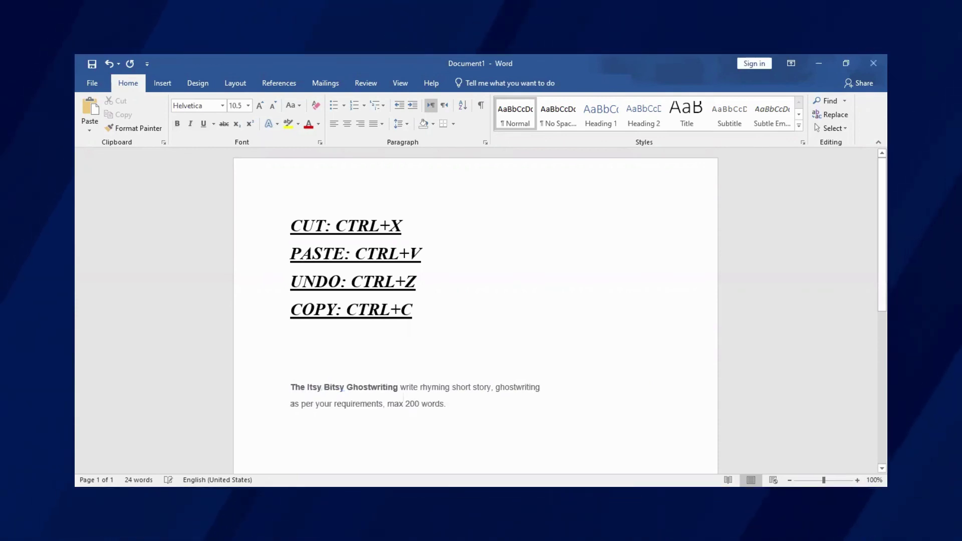
click(420, 387)
key(Return)
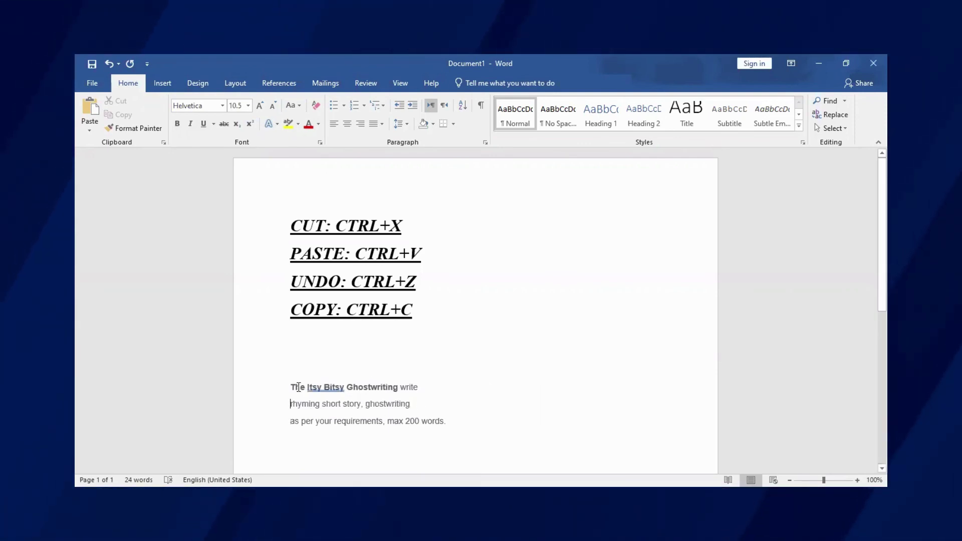
- Select the three-line description, view its justify options, and undo the last change
drag(290, 387, 449, 421)
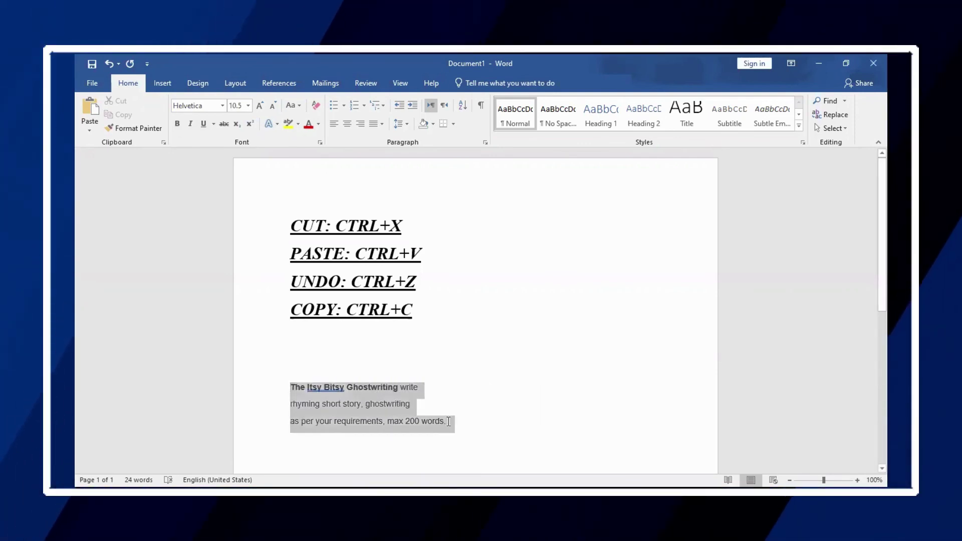
click(380, 125)
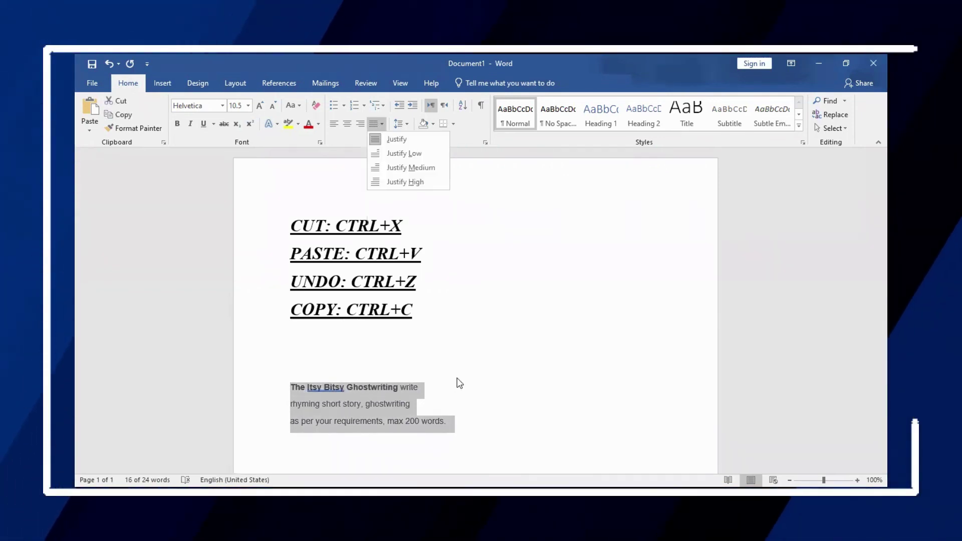
click(309, 384)
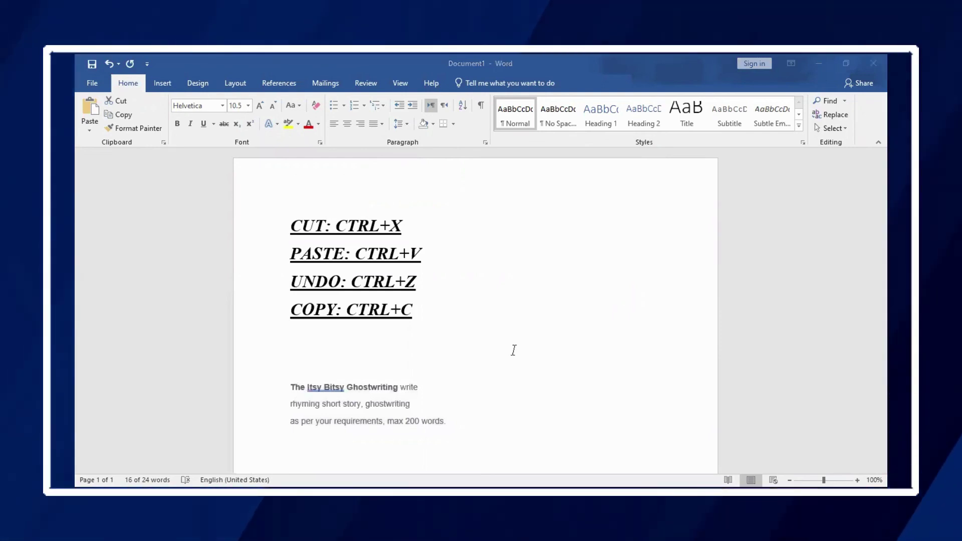
key(ctrl+z)
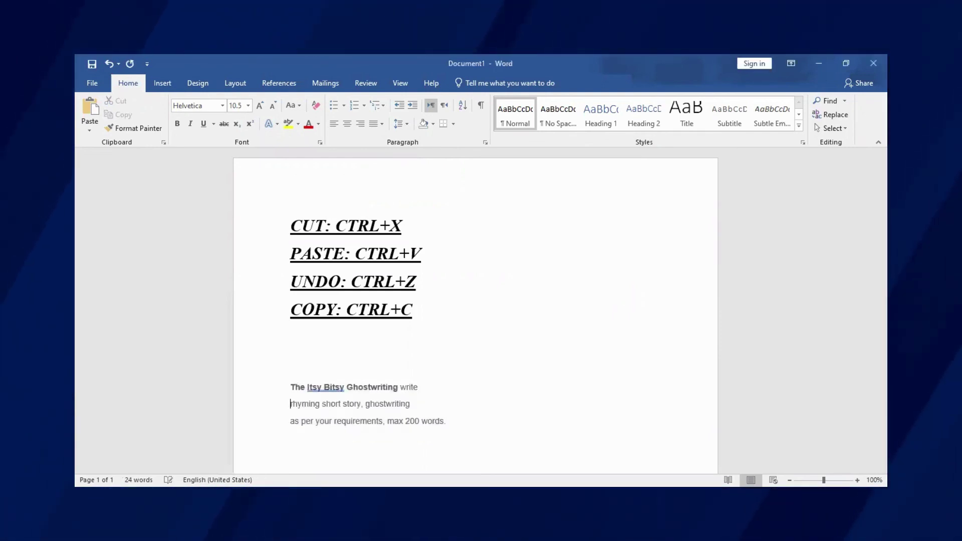
- Insert a gap before "ghostwriting" in the description's second line, and trim the text before it to "rhyming shor"
click(364, 404)
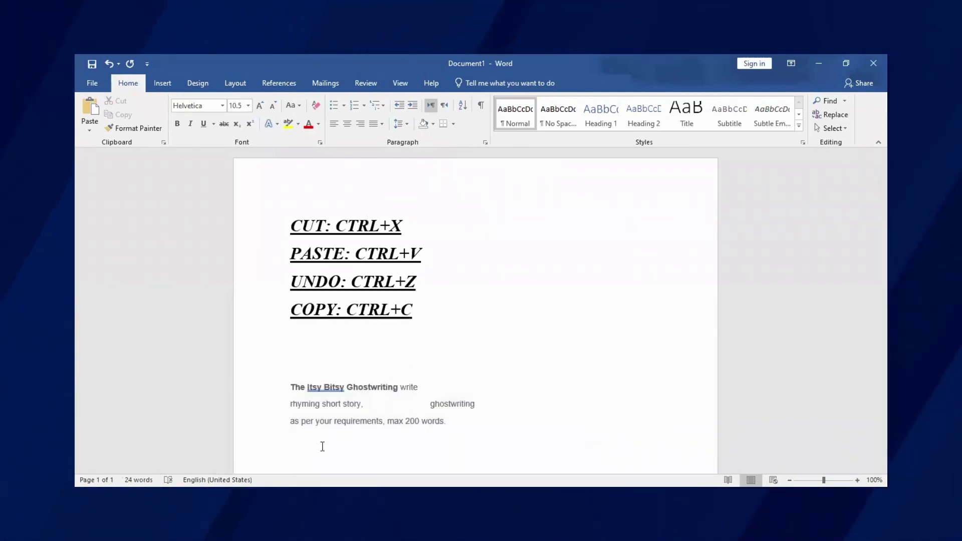
drag(461, 434, 287, 392)
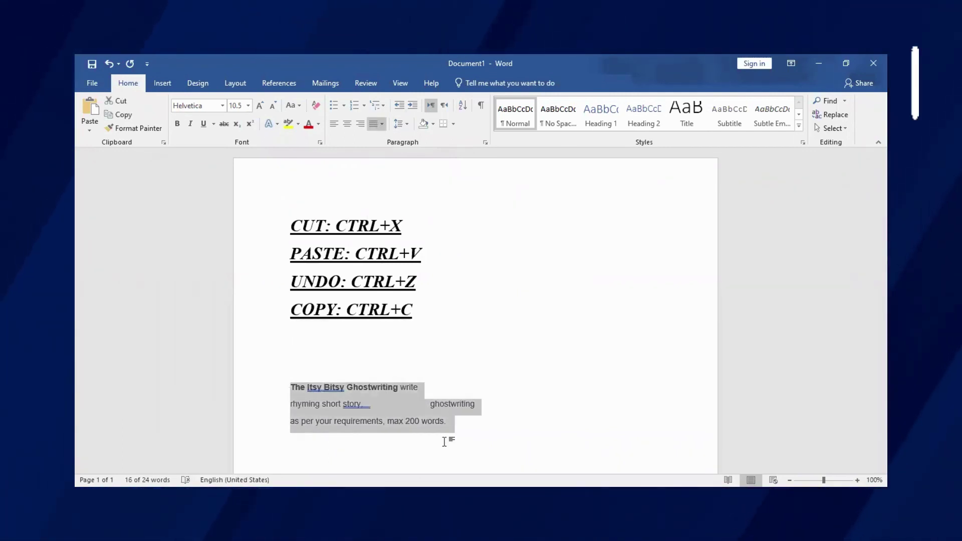
click(432, 395)
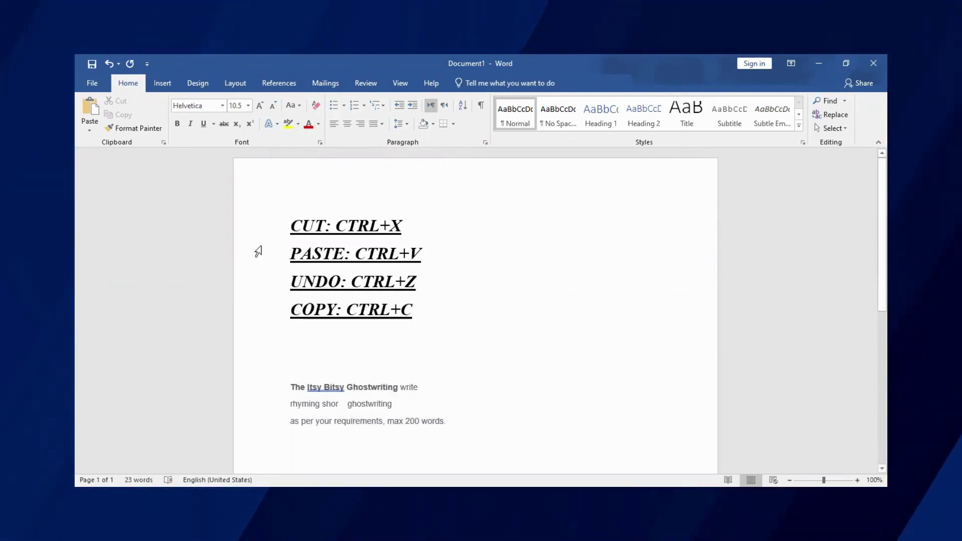
- Cut the three-line Itsy Bitsy Ghostwriting description and the blank line above it out of the document
drag(256, 247, 447, 320)
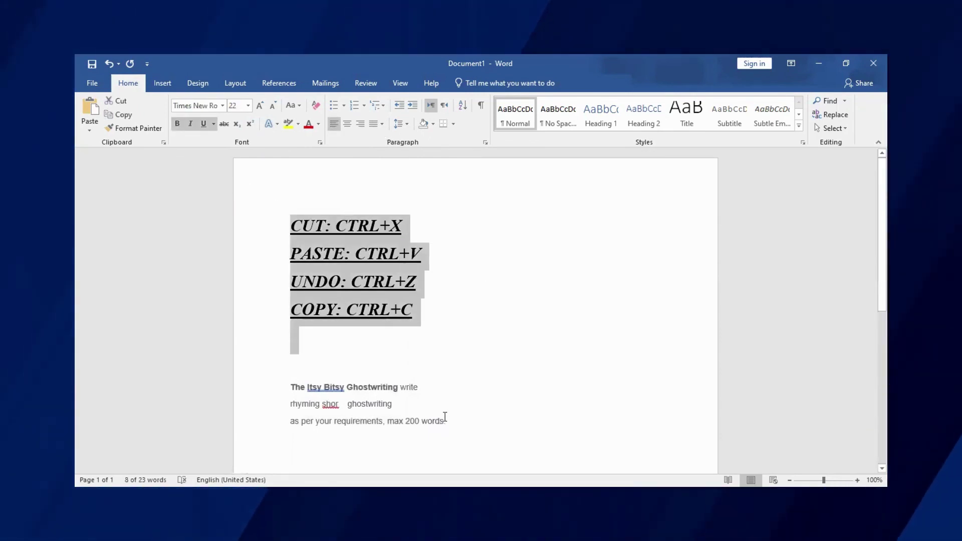
drag(461, 421, 300, 374)
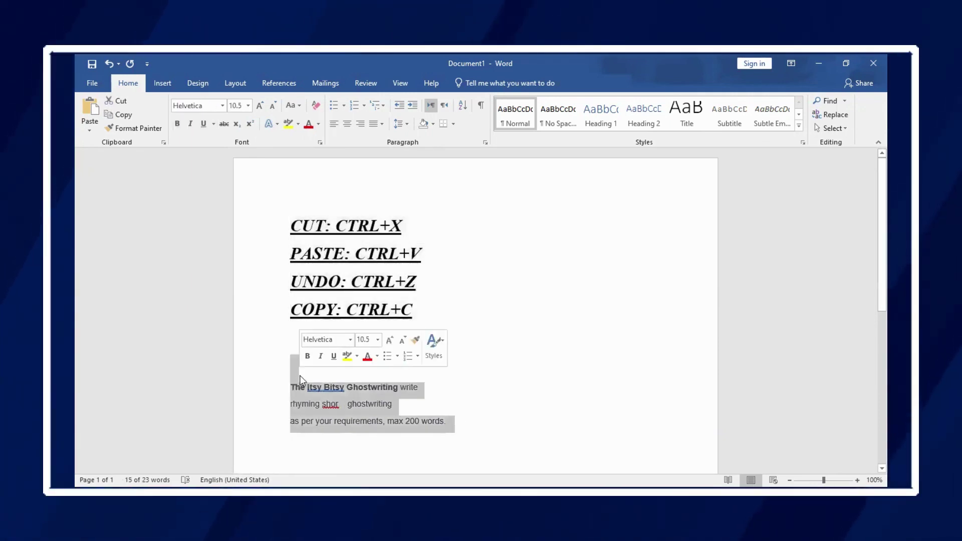
key(ctrl+x)
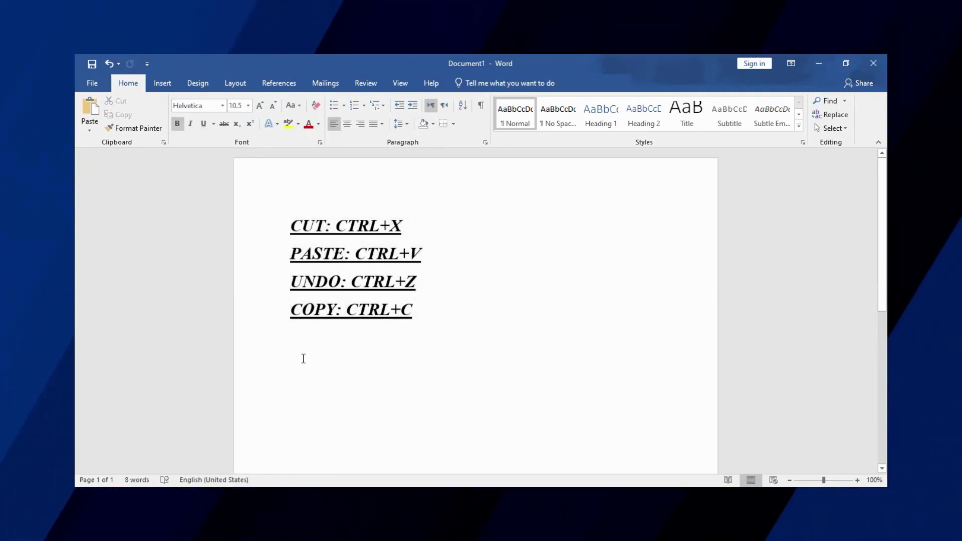
- Shrink the font of the four shortcut lines to 20, and enlarge it back to 22
drag(409, 308, 274, 220)
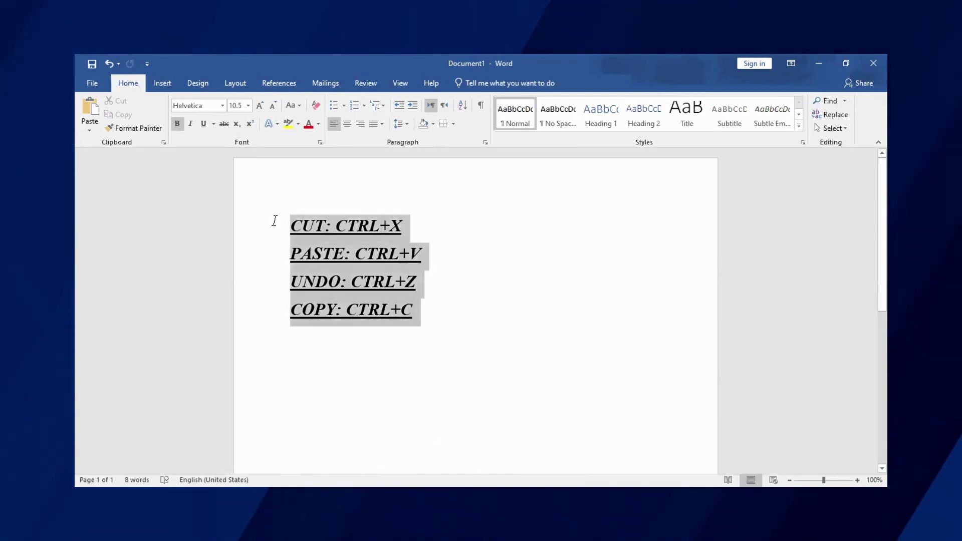
click(272, 108)
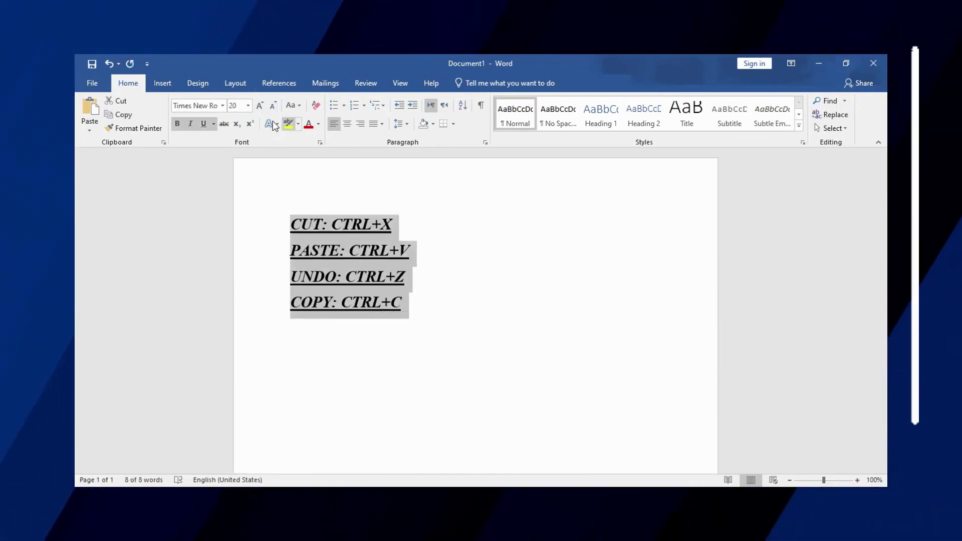
click(259, 107)
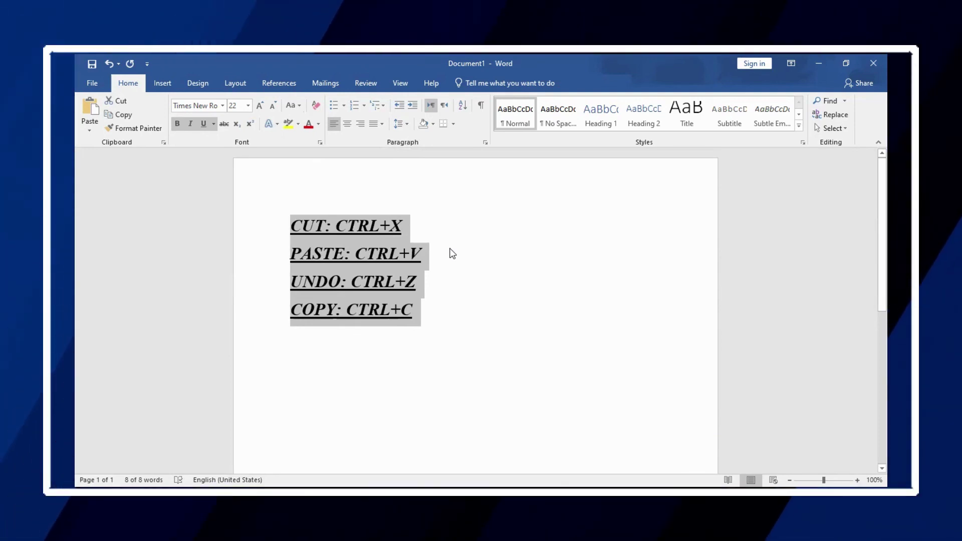
- Change the case of the four shortcut lines to Sentence case
click(292, 105)
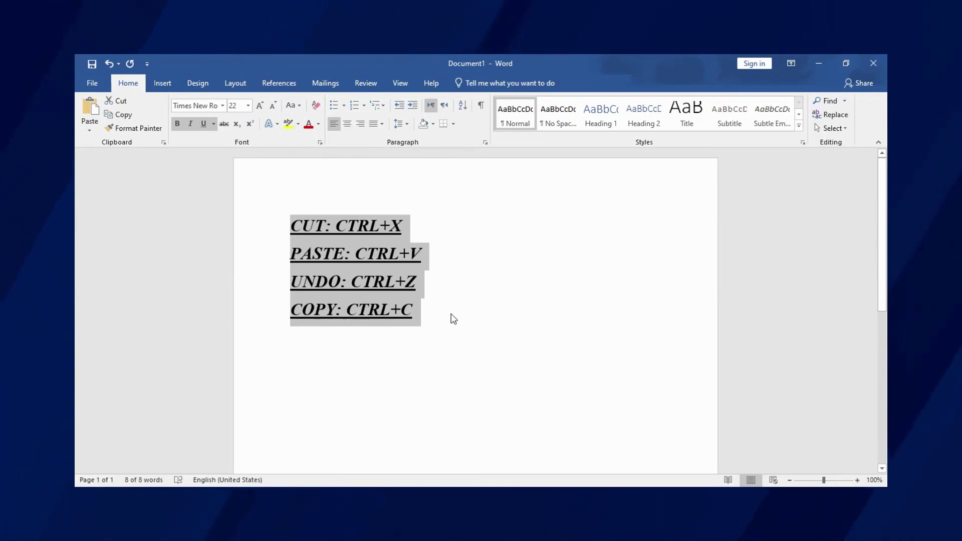
click(297, 105)
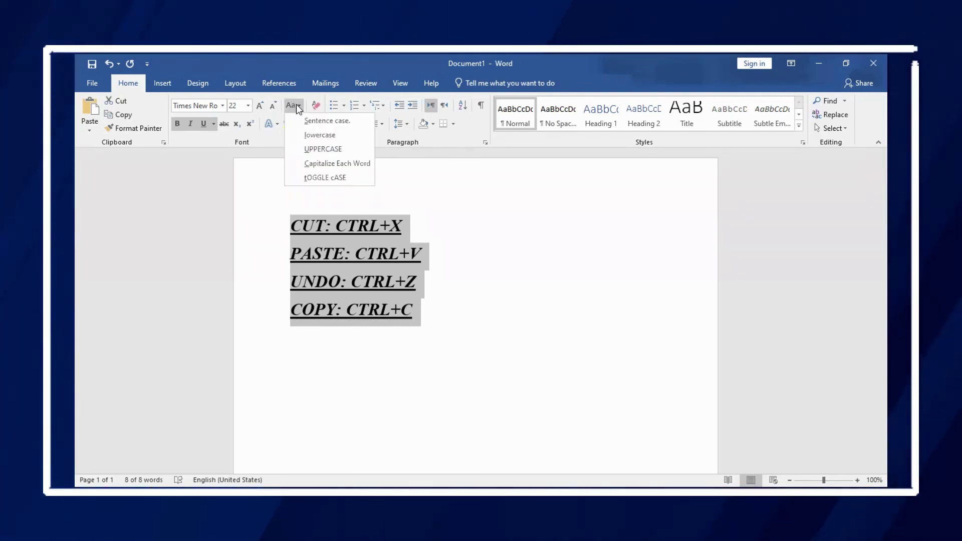
click(316, 121)
click(441, 277)
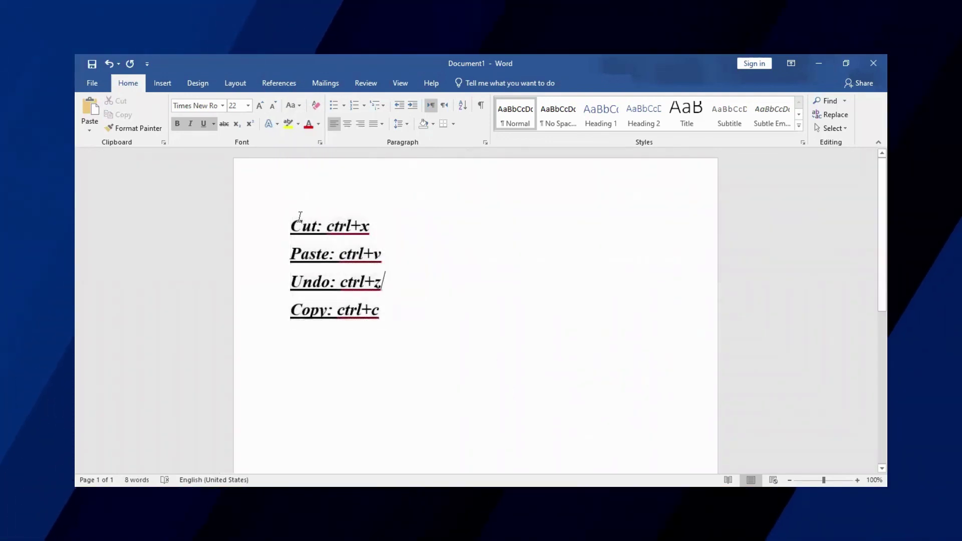
- Convert the four shortcut lines to lowercase, and switch them to UPPERCASE
drag(395, 333, 261, 232)
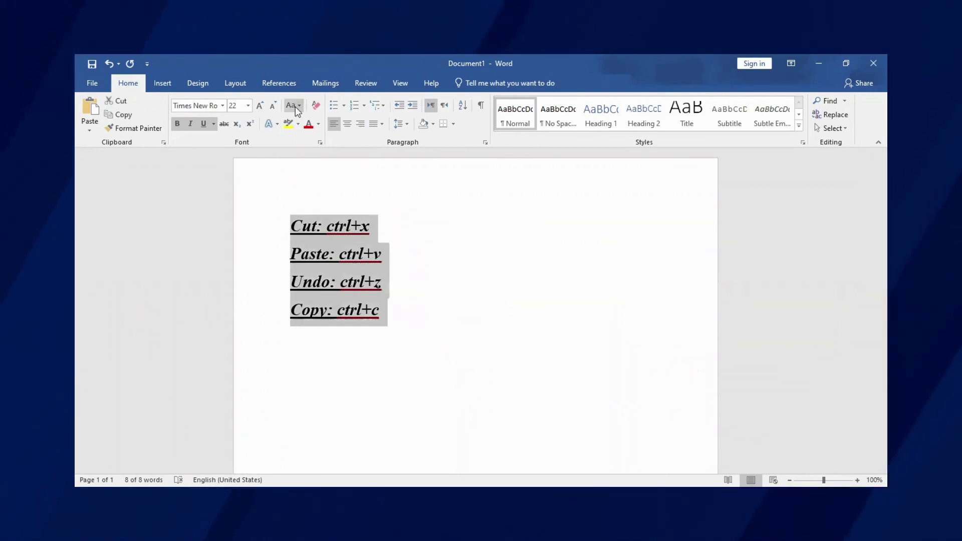
click(295, 107)
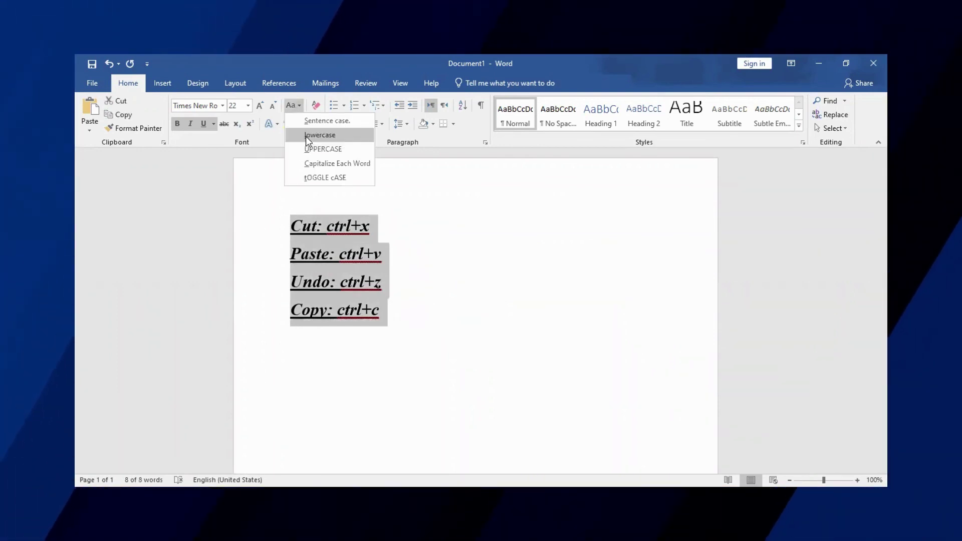
click(320, 136)
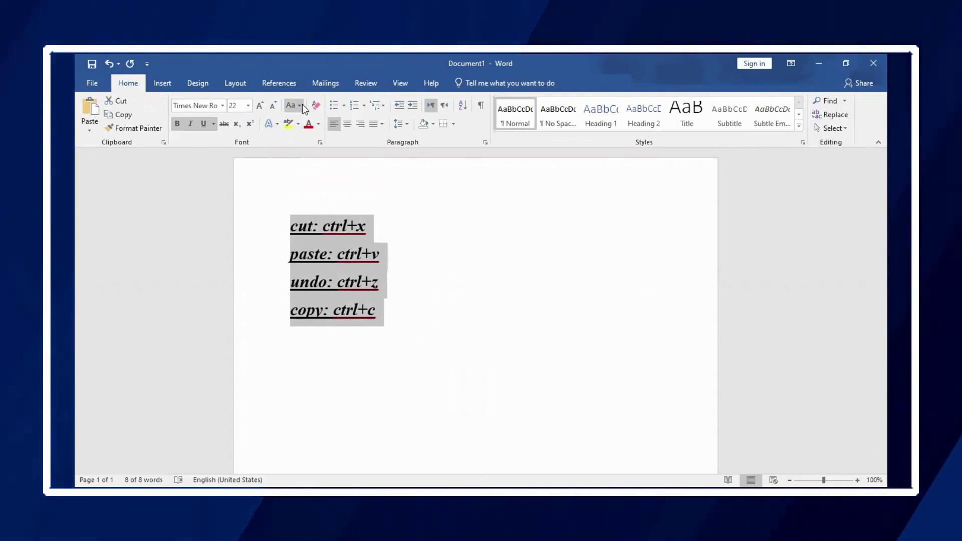
click(303, 106)
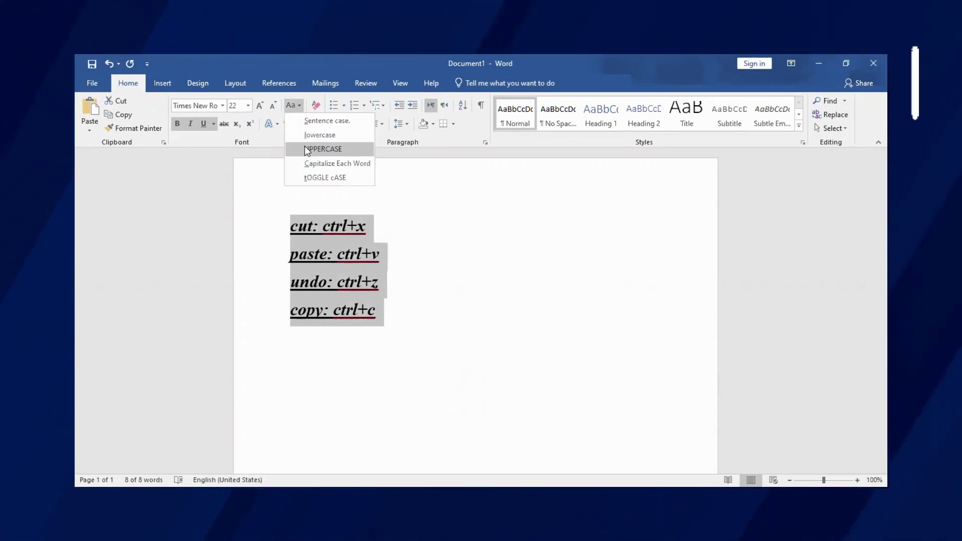
click(304, 147)
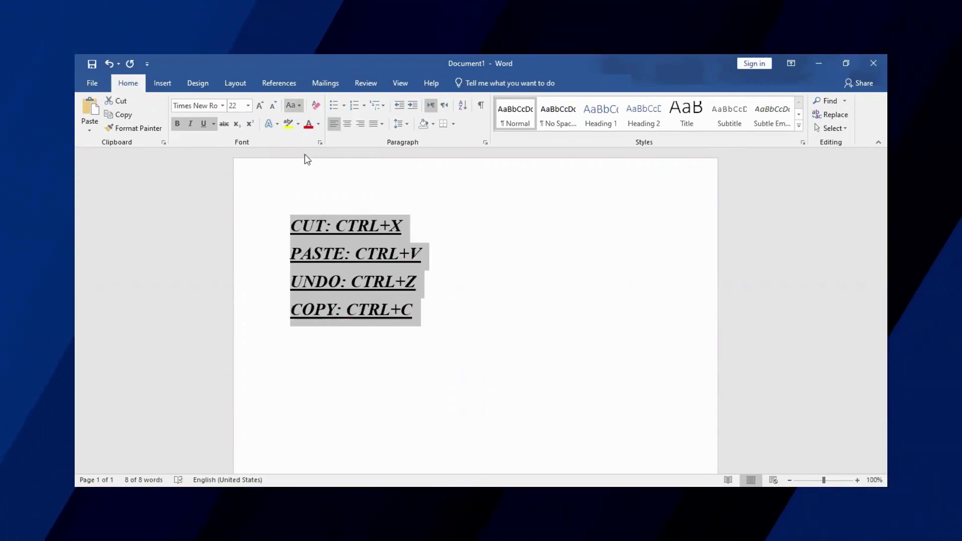
- Apply Capitalize Each Word to the four shortcut lines and clear the selection
click(293, 105)
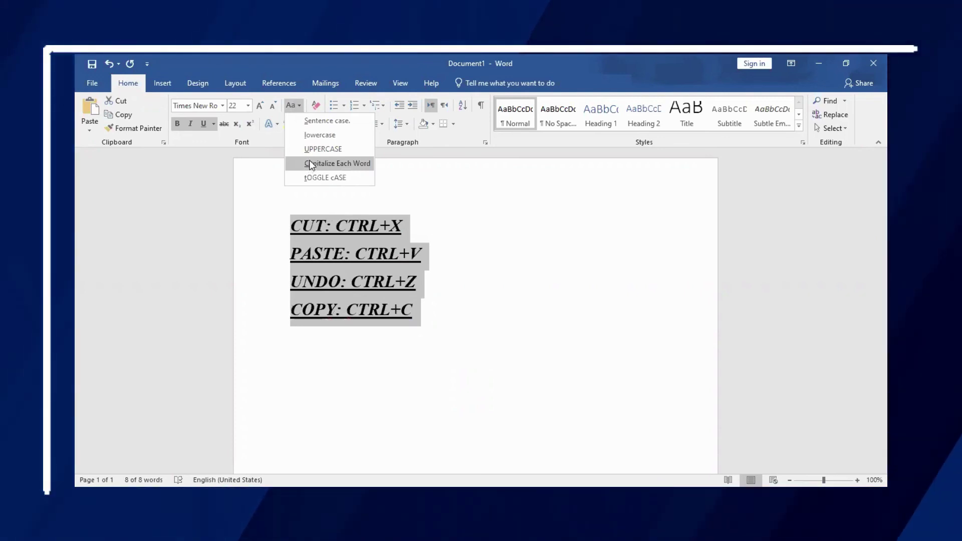
click(326, 164)
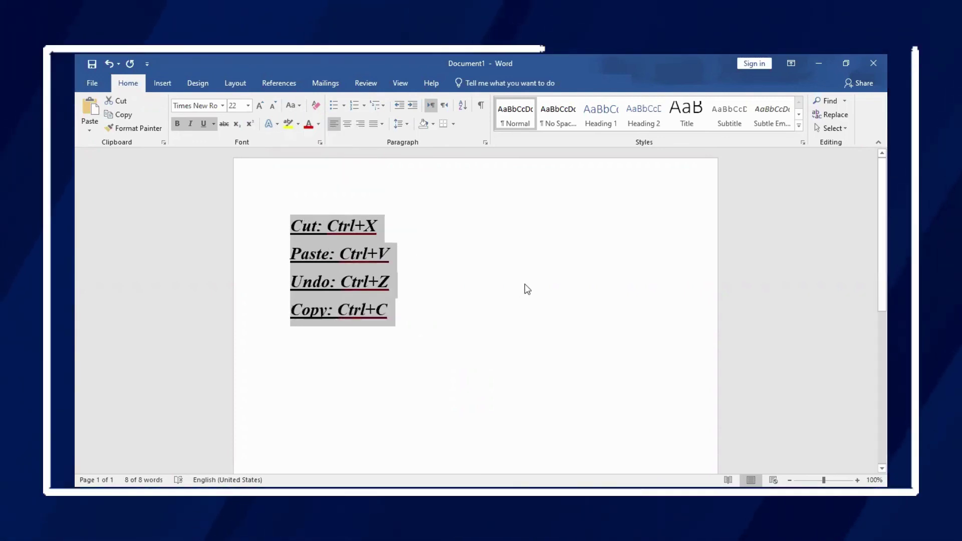
click(391, 282)
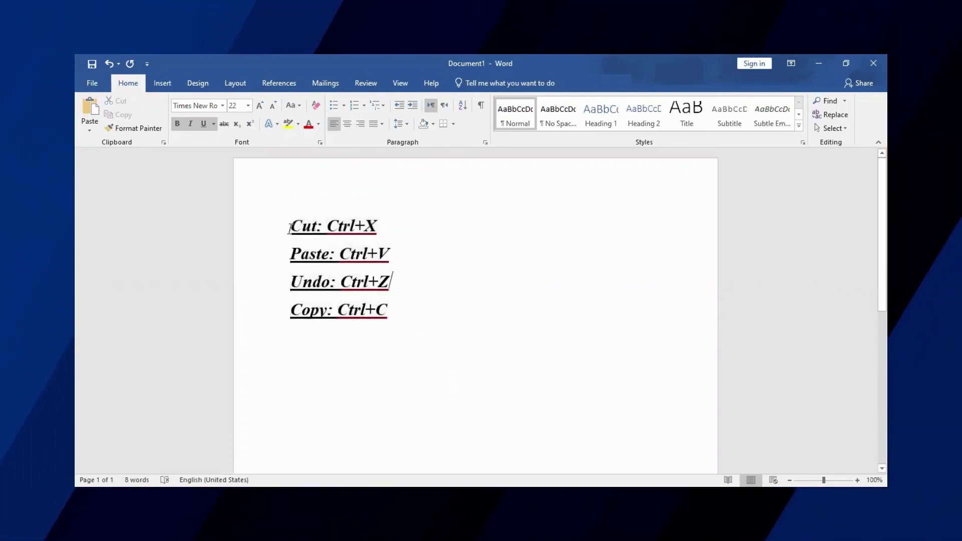
- Remove the italics from the four shortcut lines, and apply italics to them again
drag(291, 224, 420, 326)
click(440, 306)
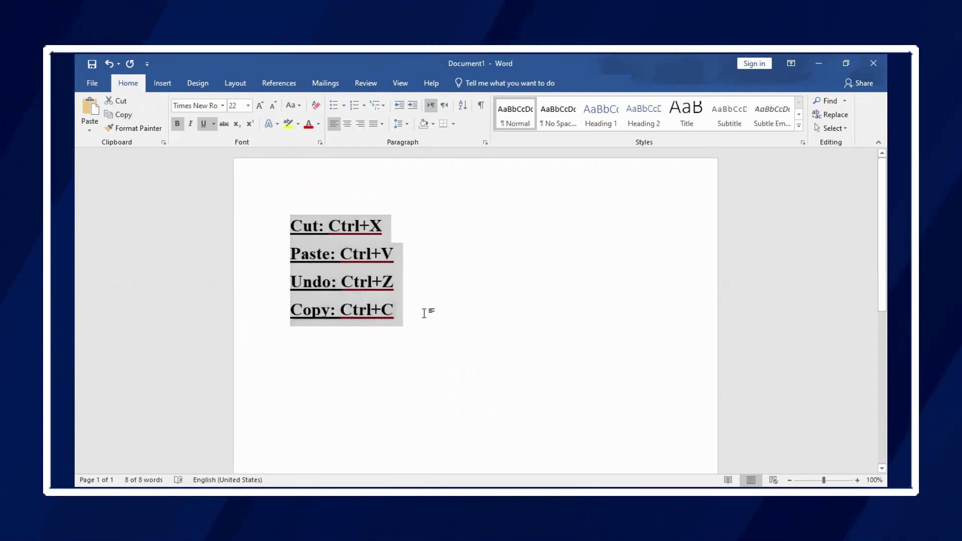
click(190, 123)
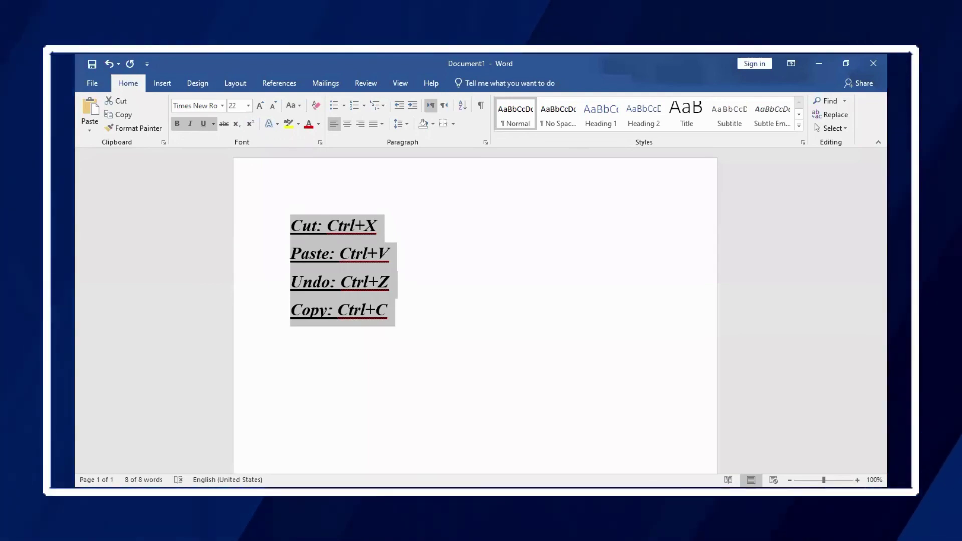
key(Right)
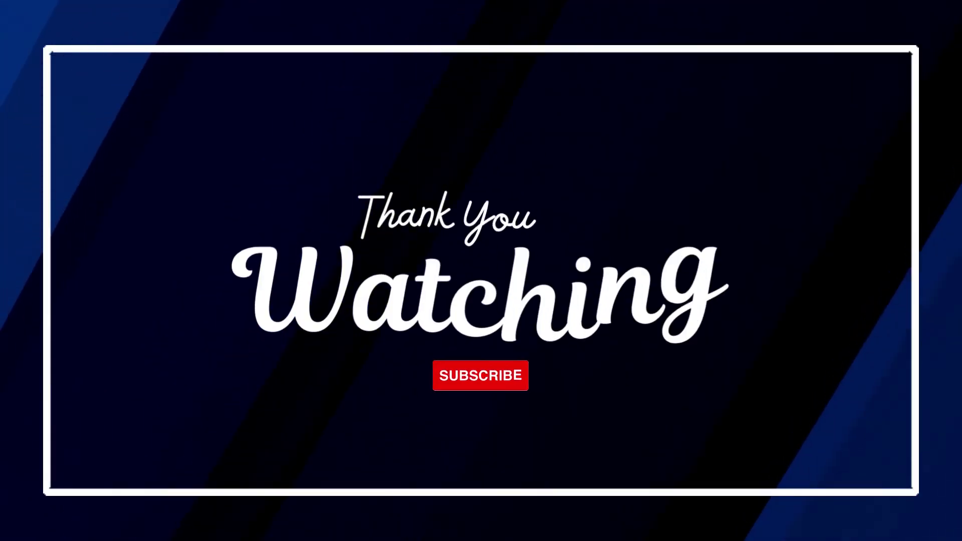